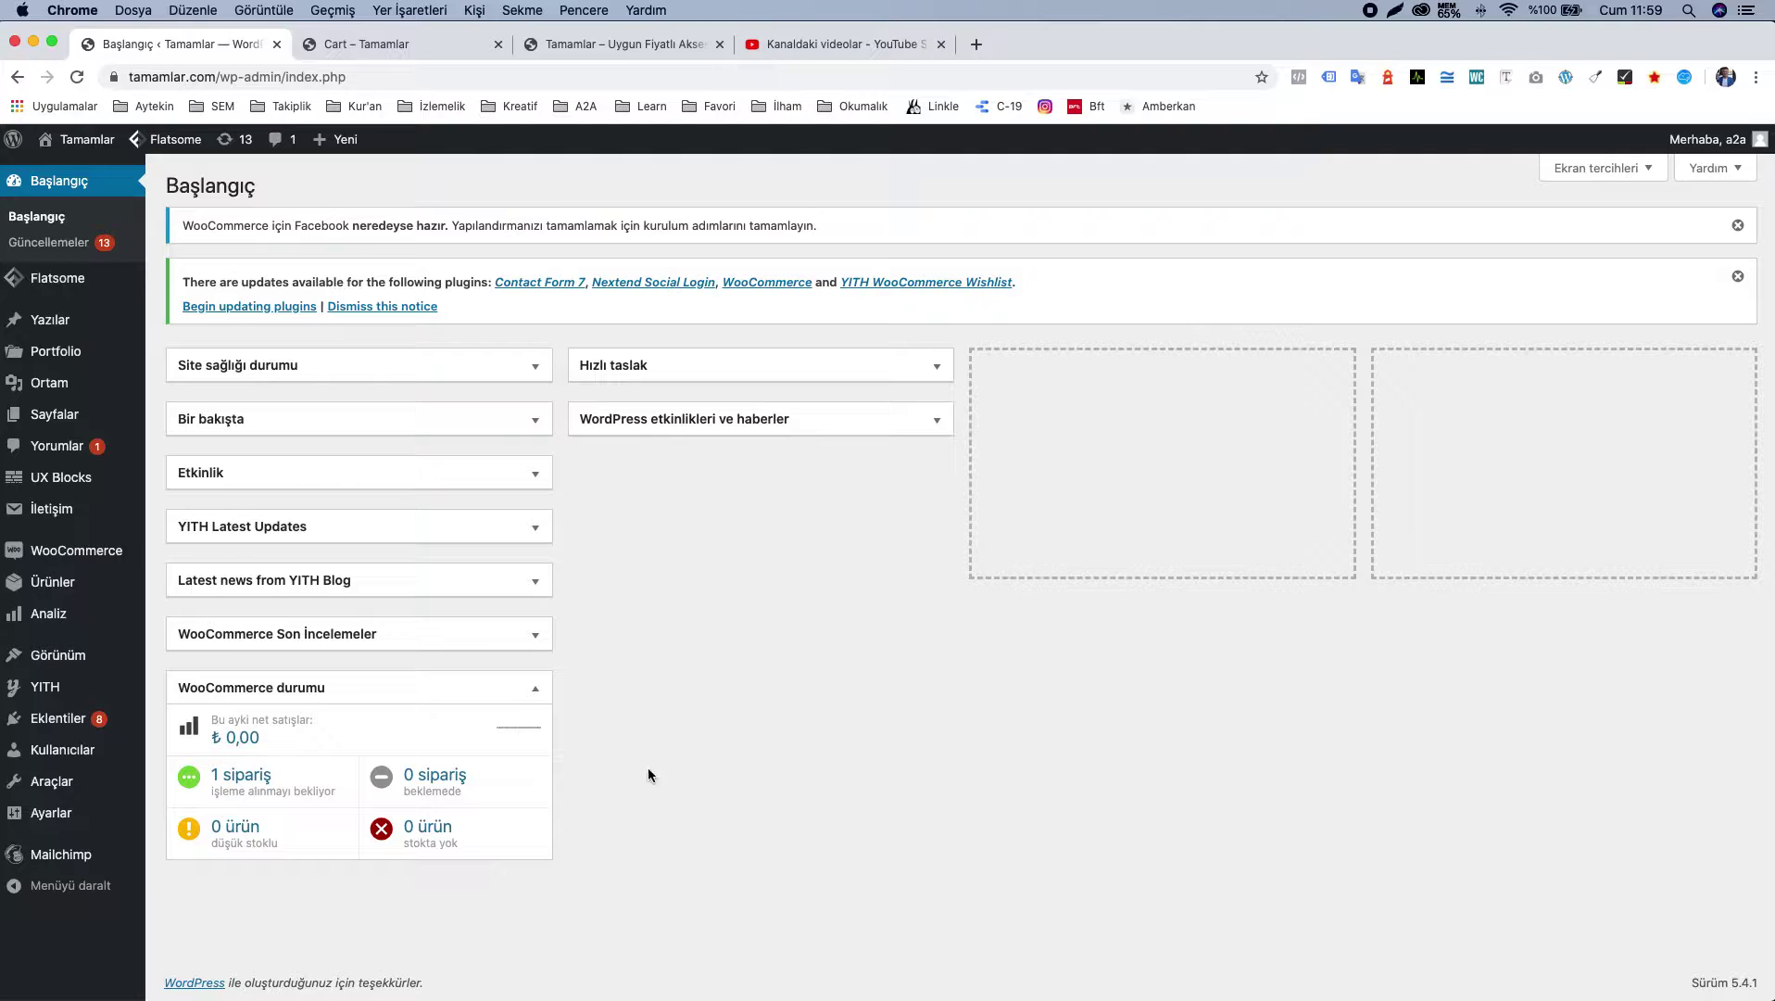
Step: Open the shipping (Gönderim) section of the WooCommerce store settings
mouse_move(130, 585)
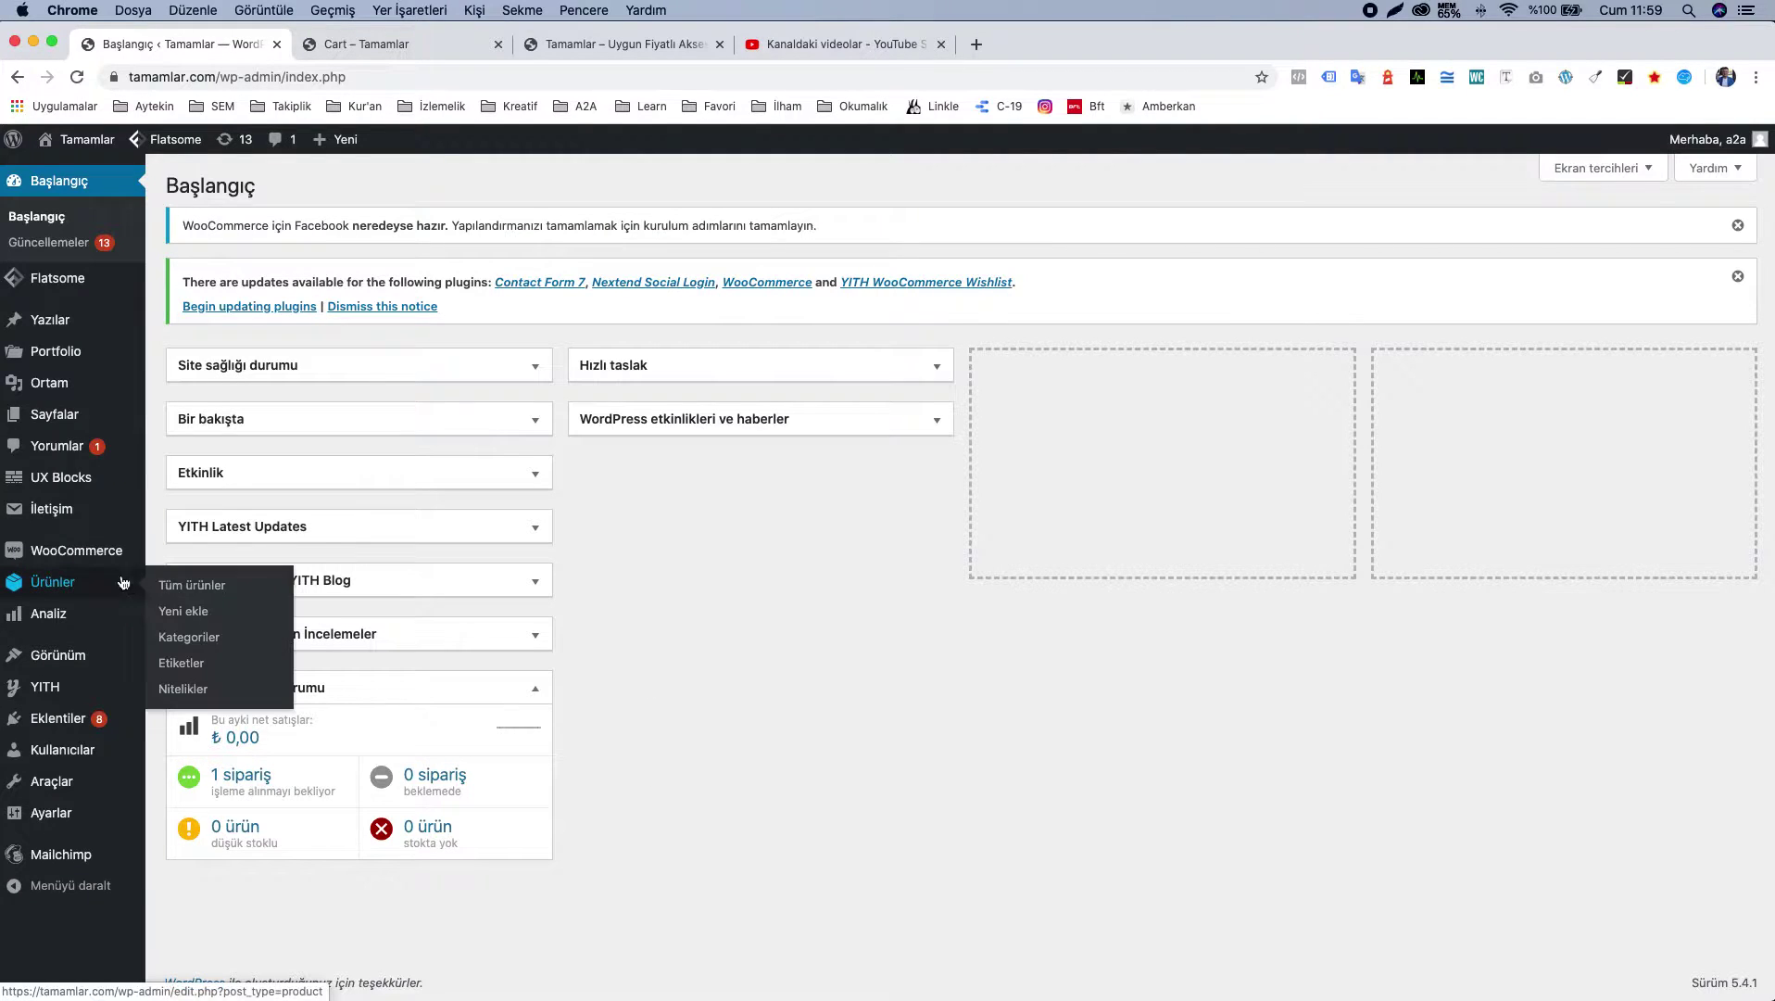
mouse_move(19, 556)
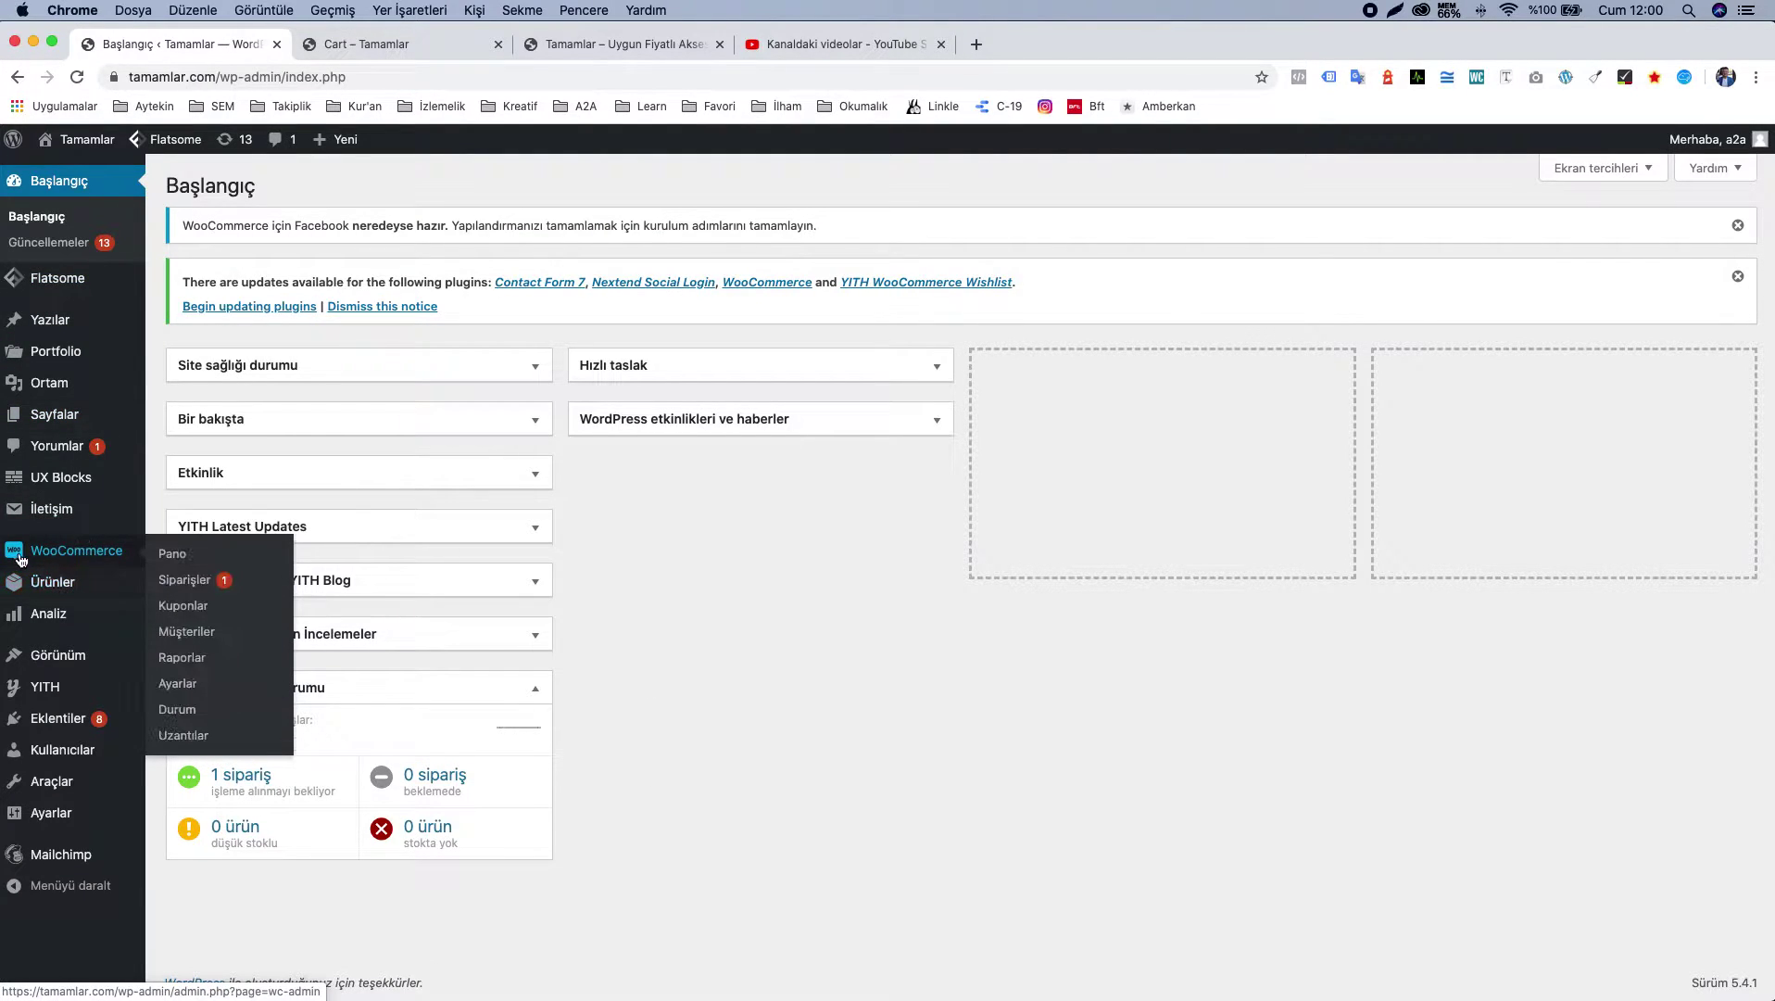
click(182, 686)
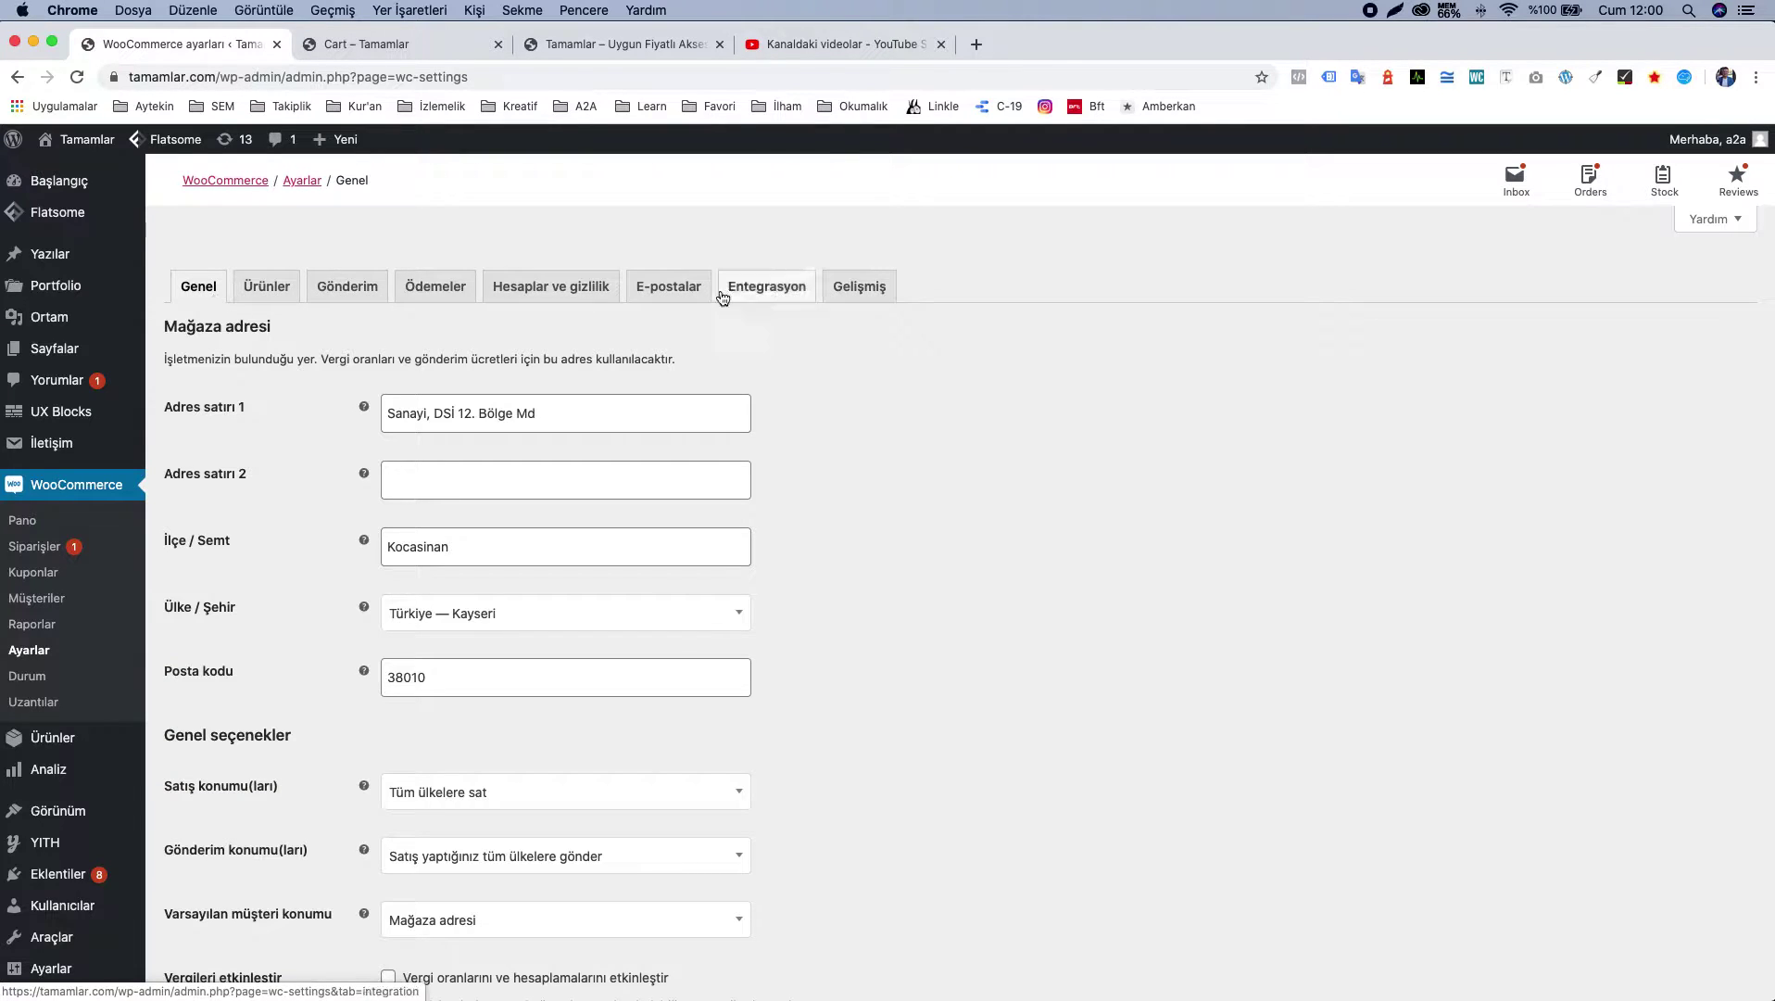
scroll(278, 287, up, 5)
scroll(888, 567, right, 10)
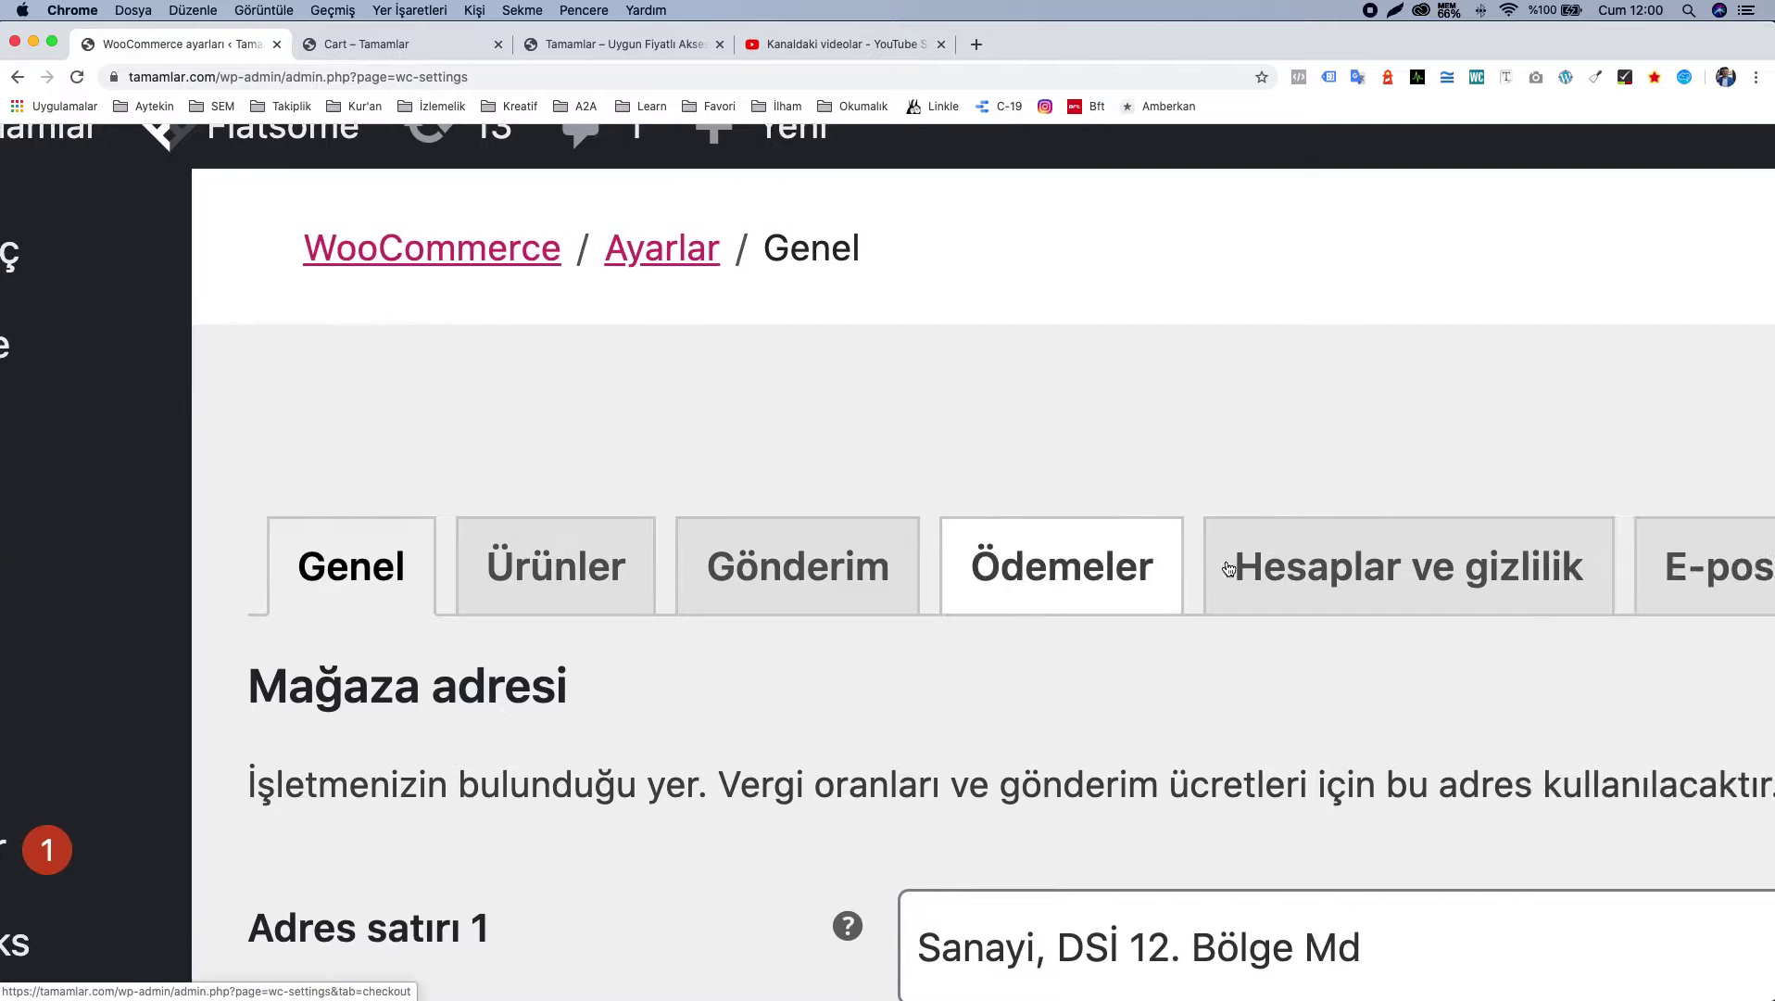
scroll(204, 567, left, 5)
scroll(512, 558, left, 2)
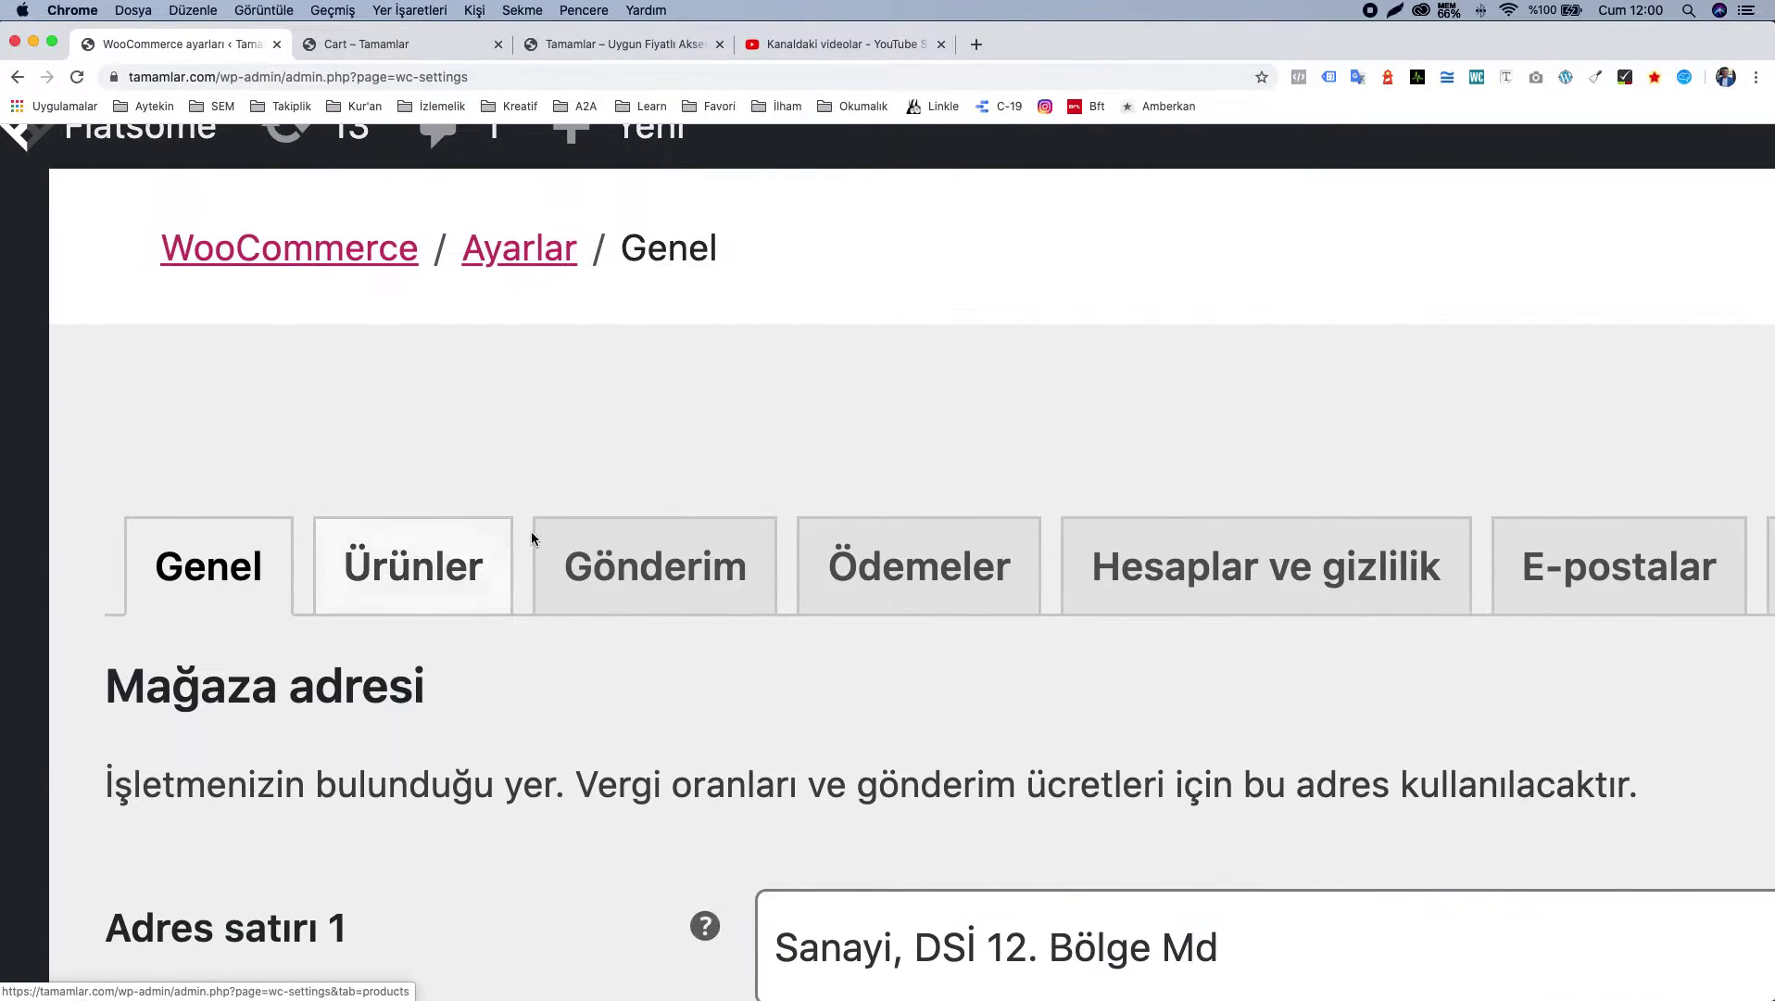
scroll(563, 466, down, 5)
click(339, 287)
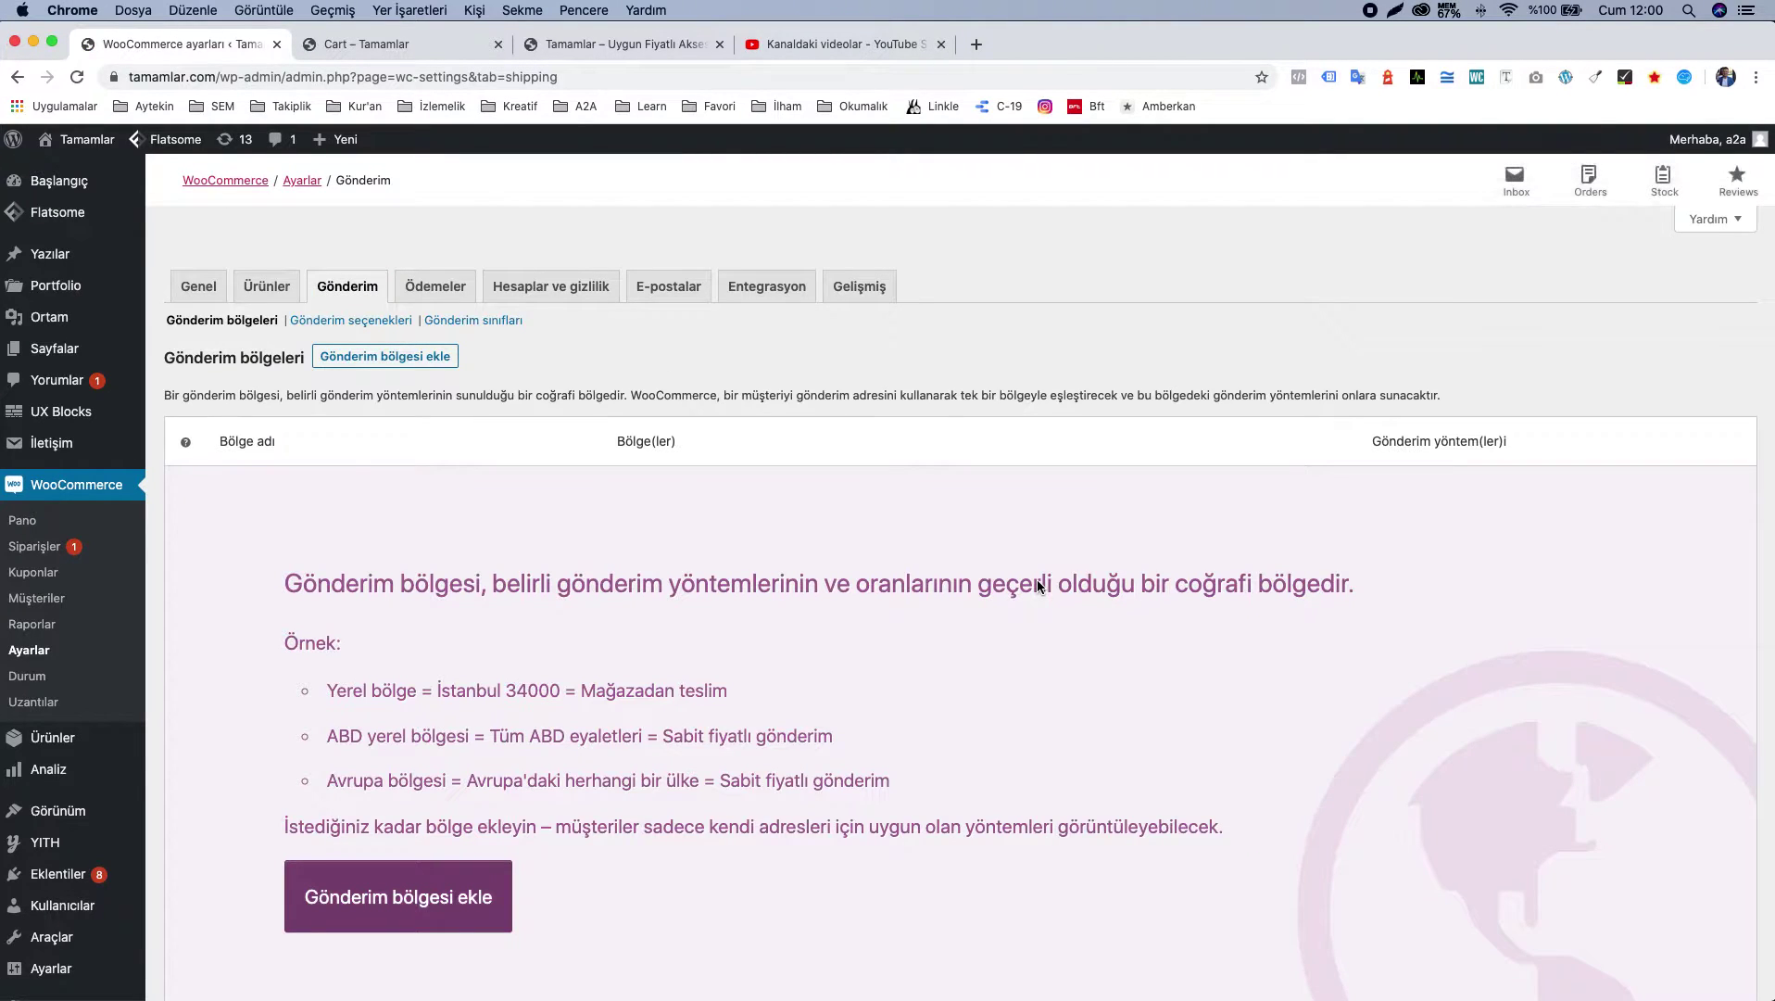
Step: Start a new shipping zone and name it Türkiye
scroll(936, 608, down, 3)
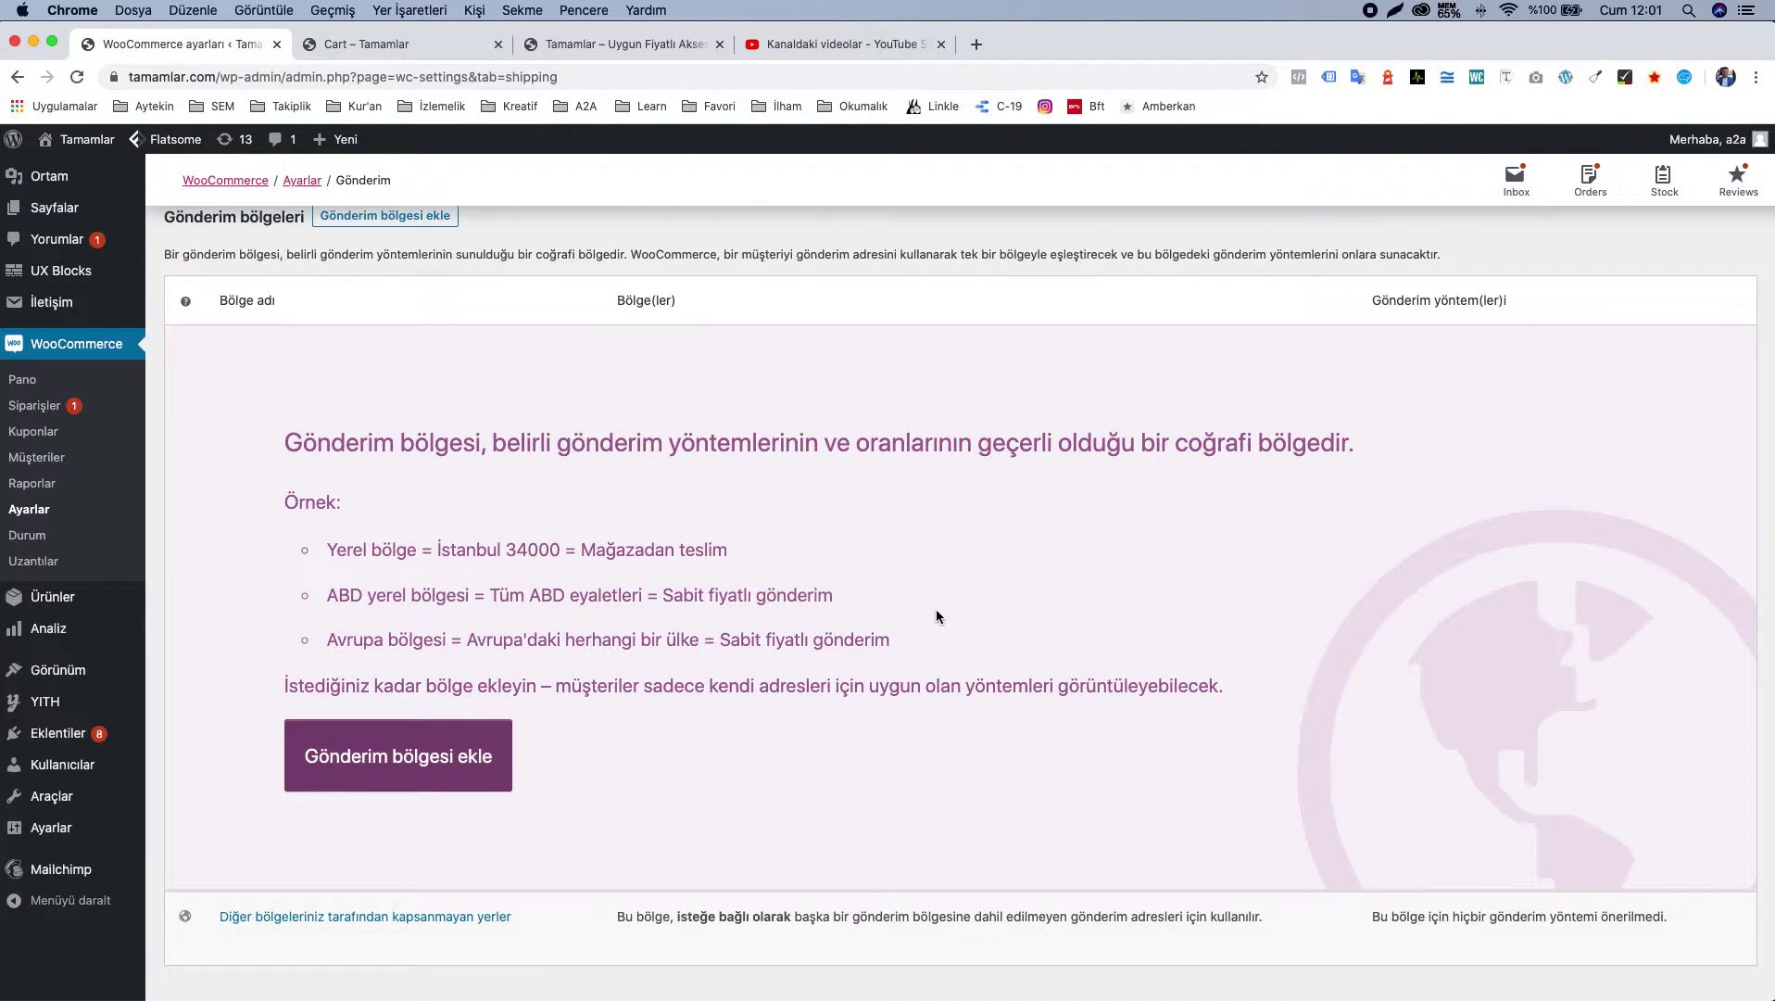
scroll(903, 626, up, 2)
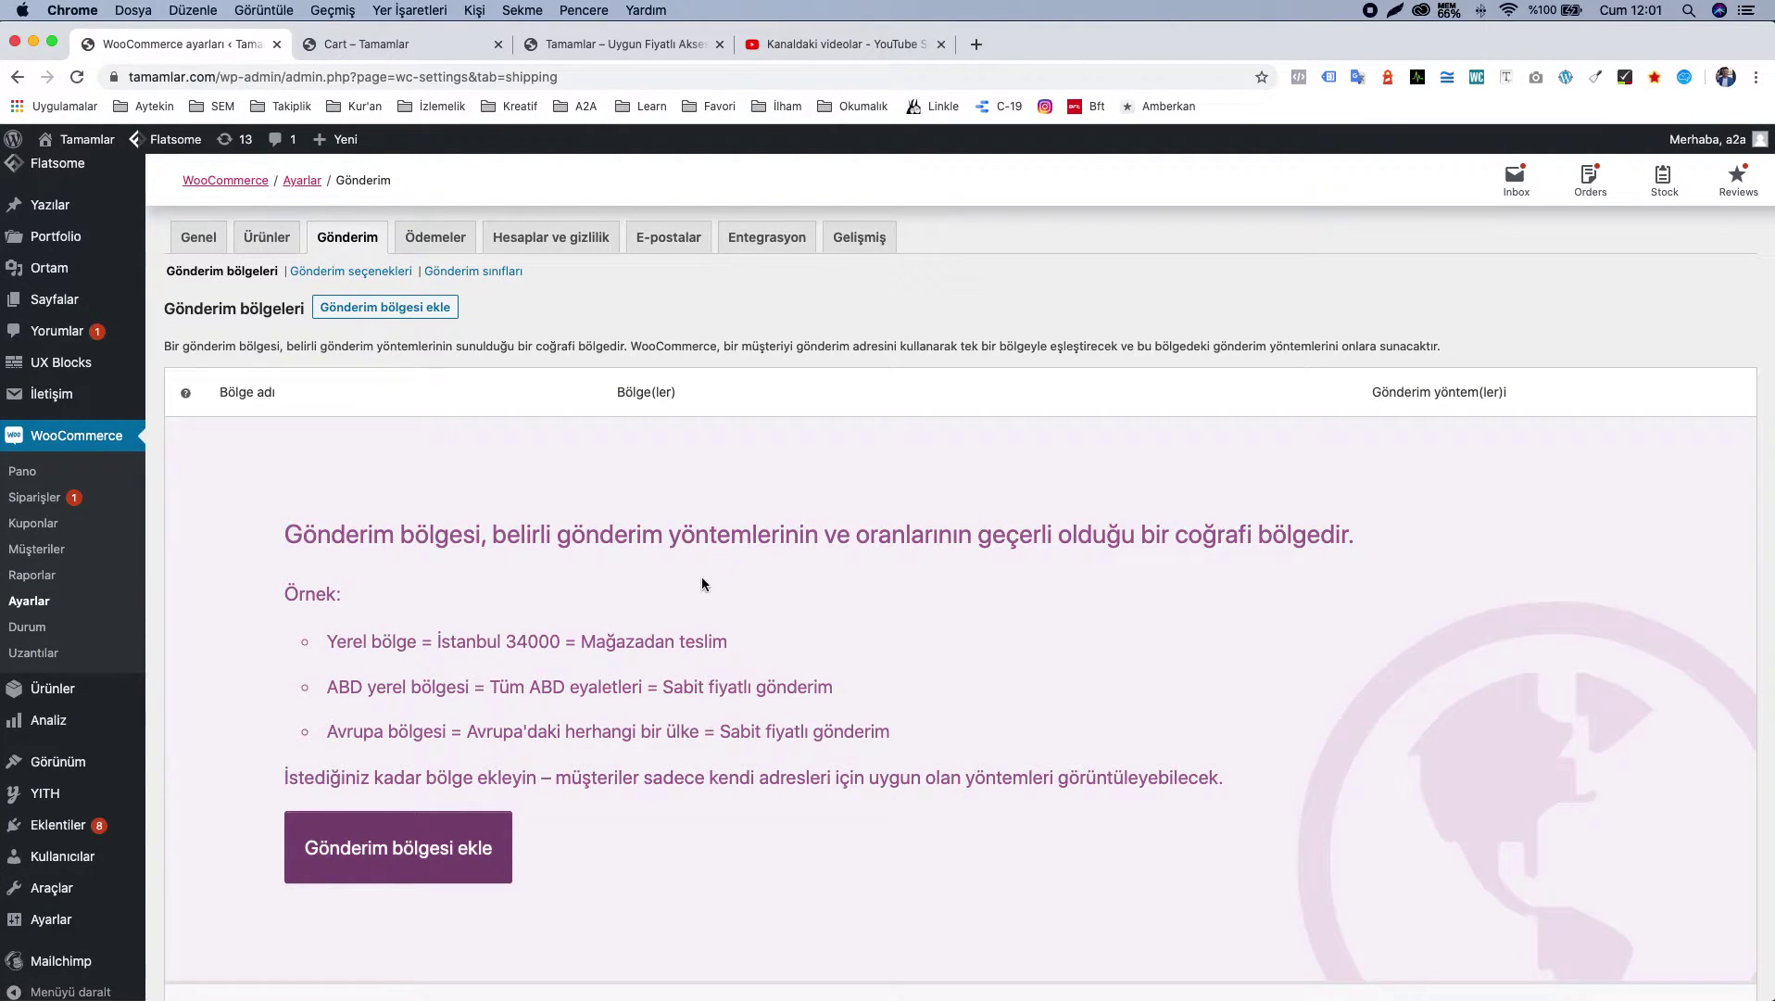
click(405, 849)
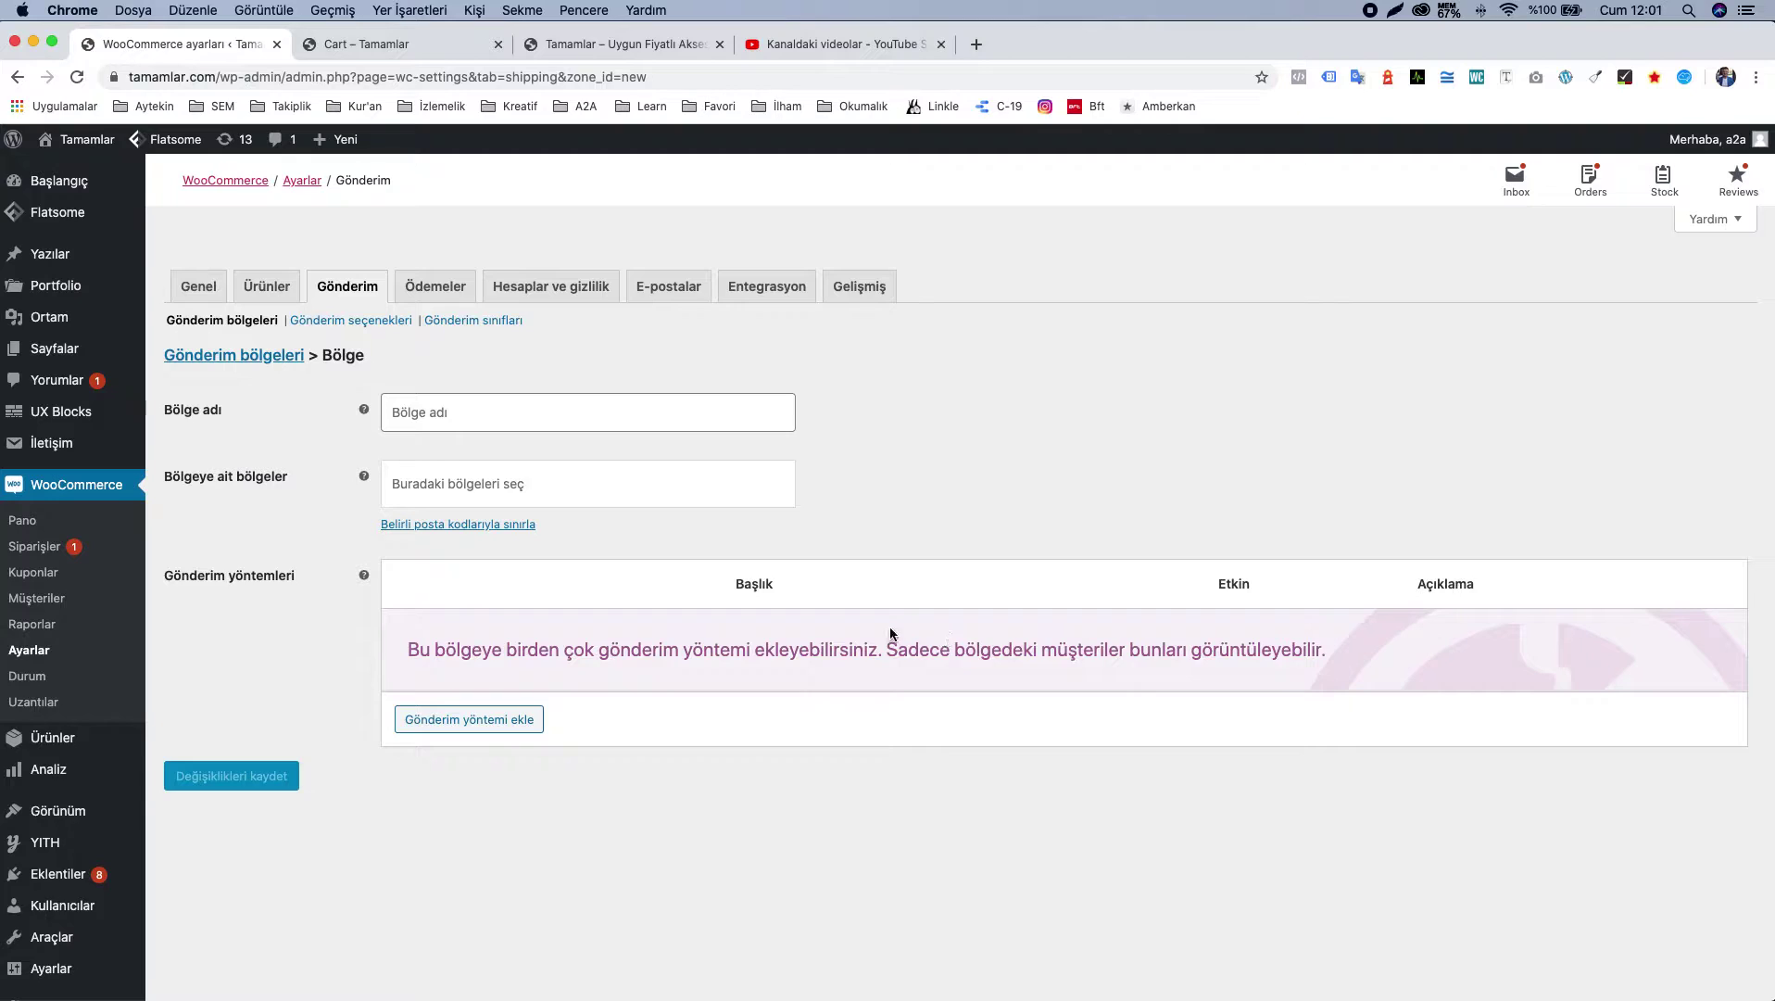
click(595, 411)
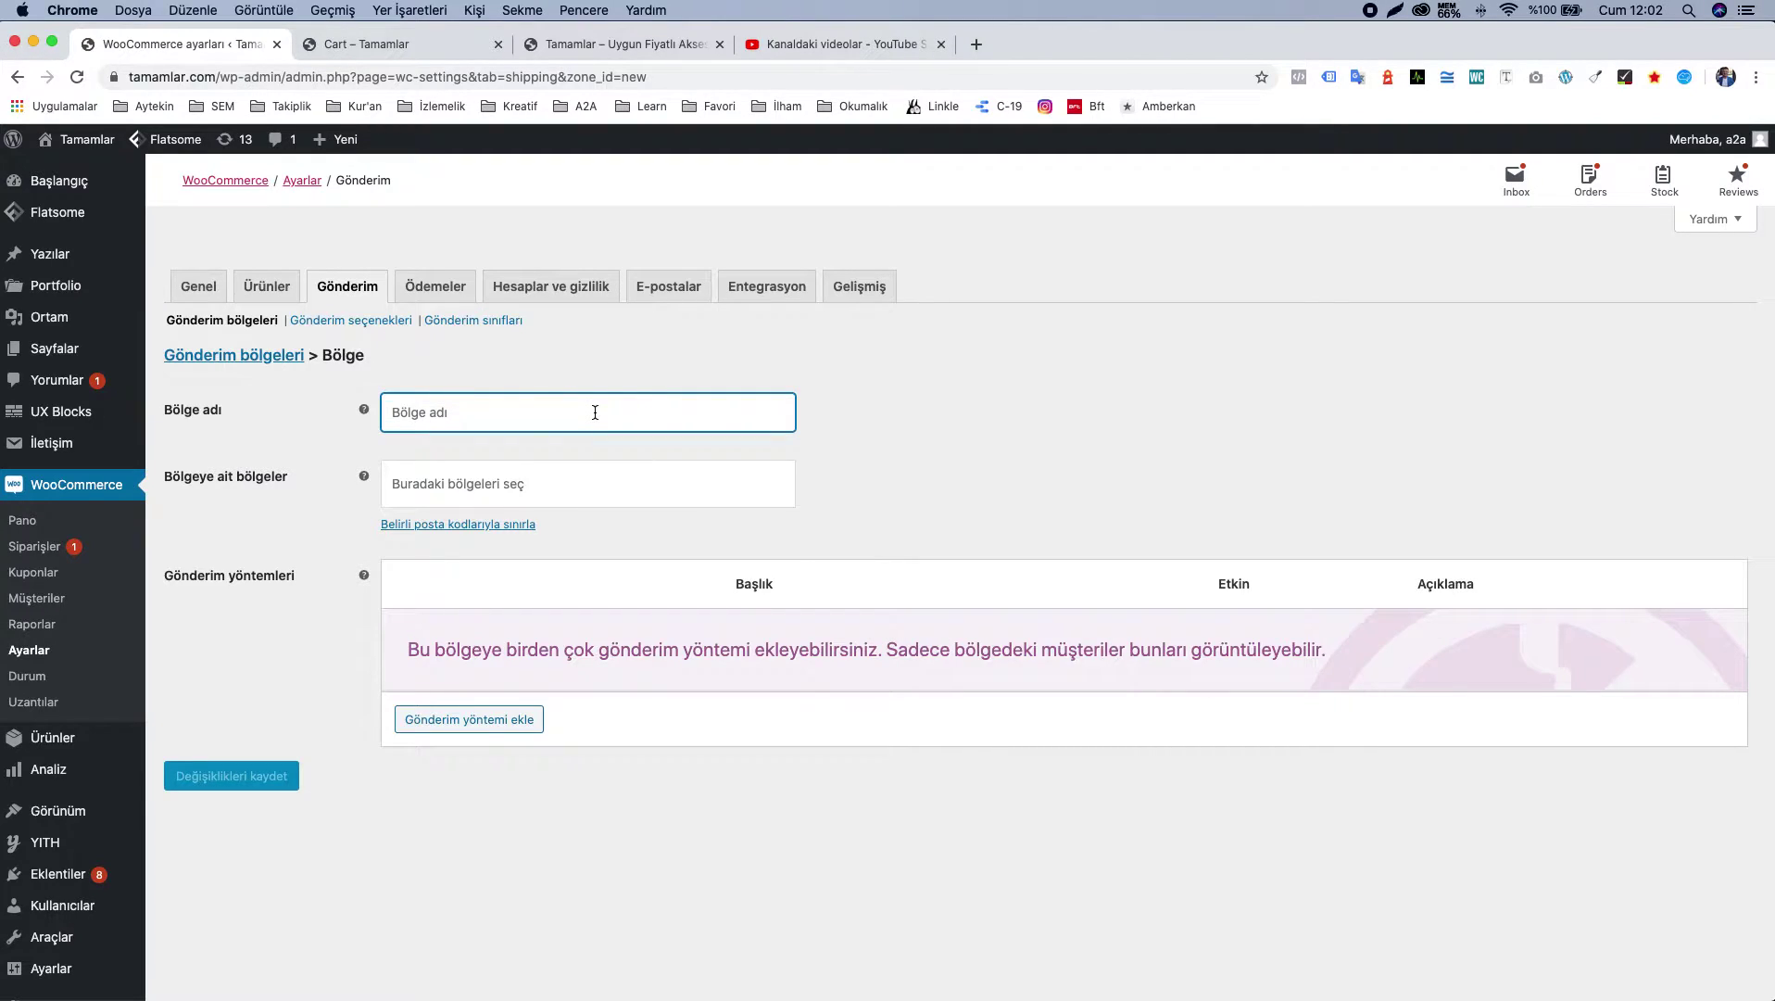
text(Türkiye)
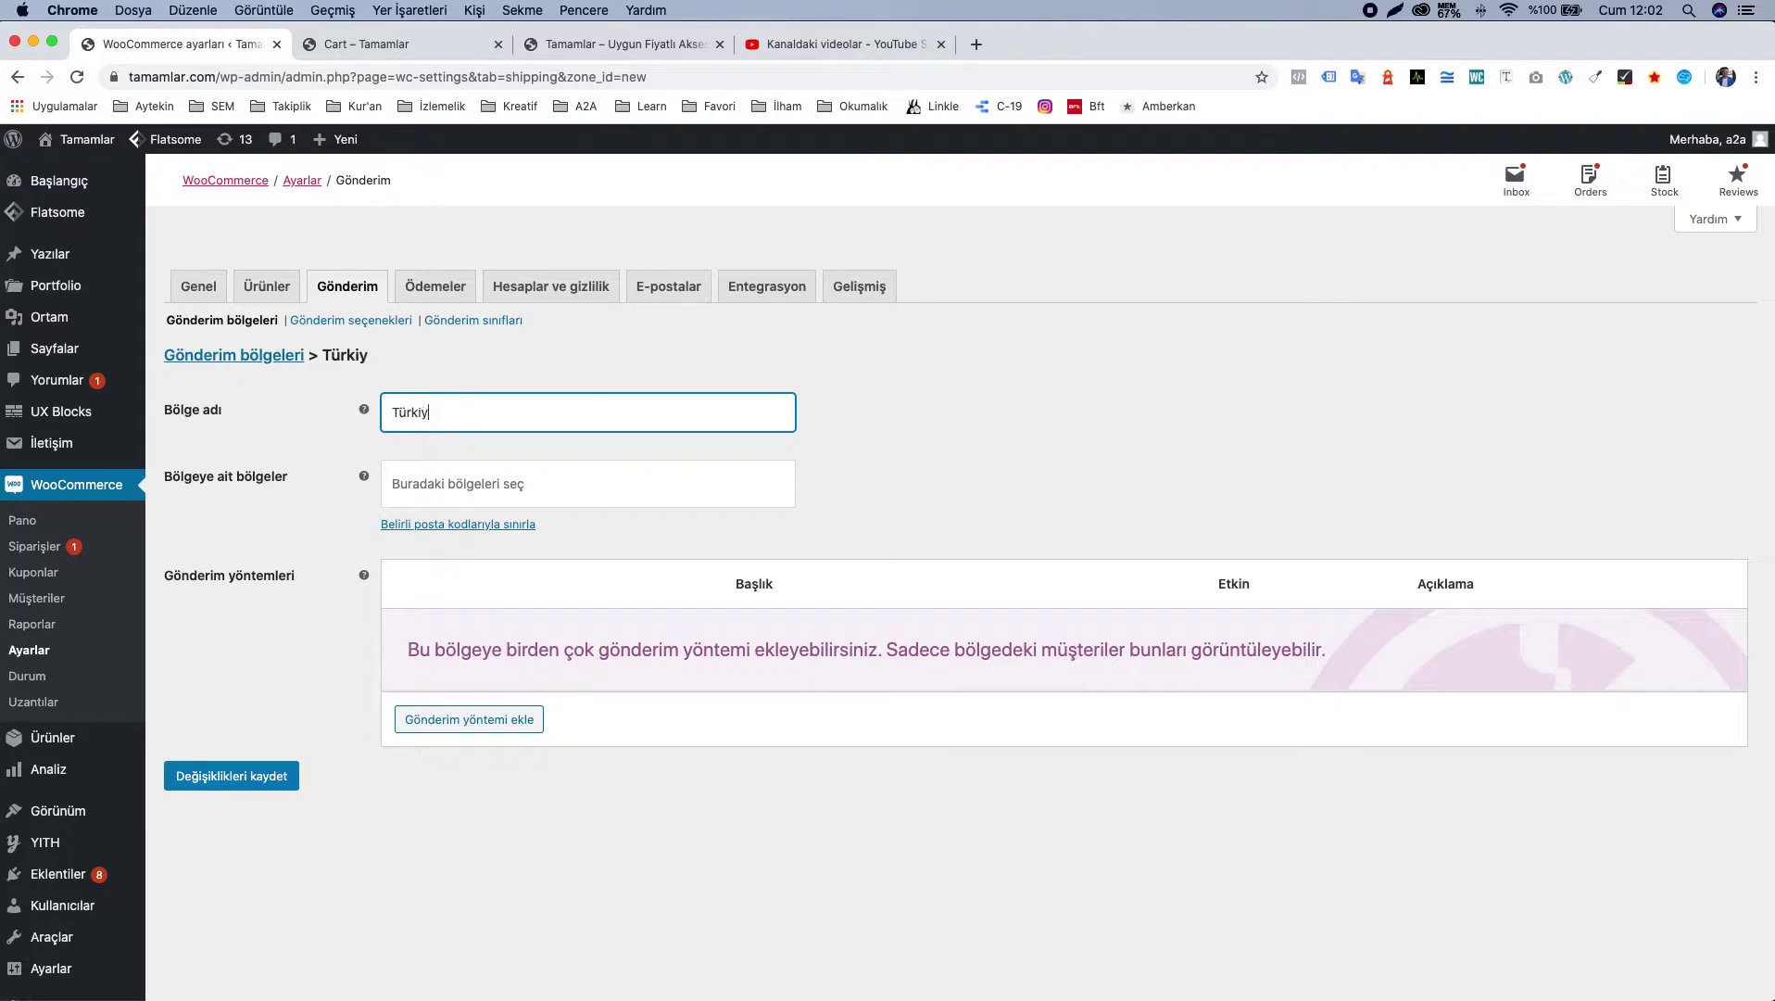
click(1097, 451)
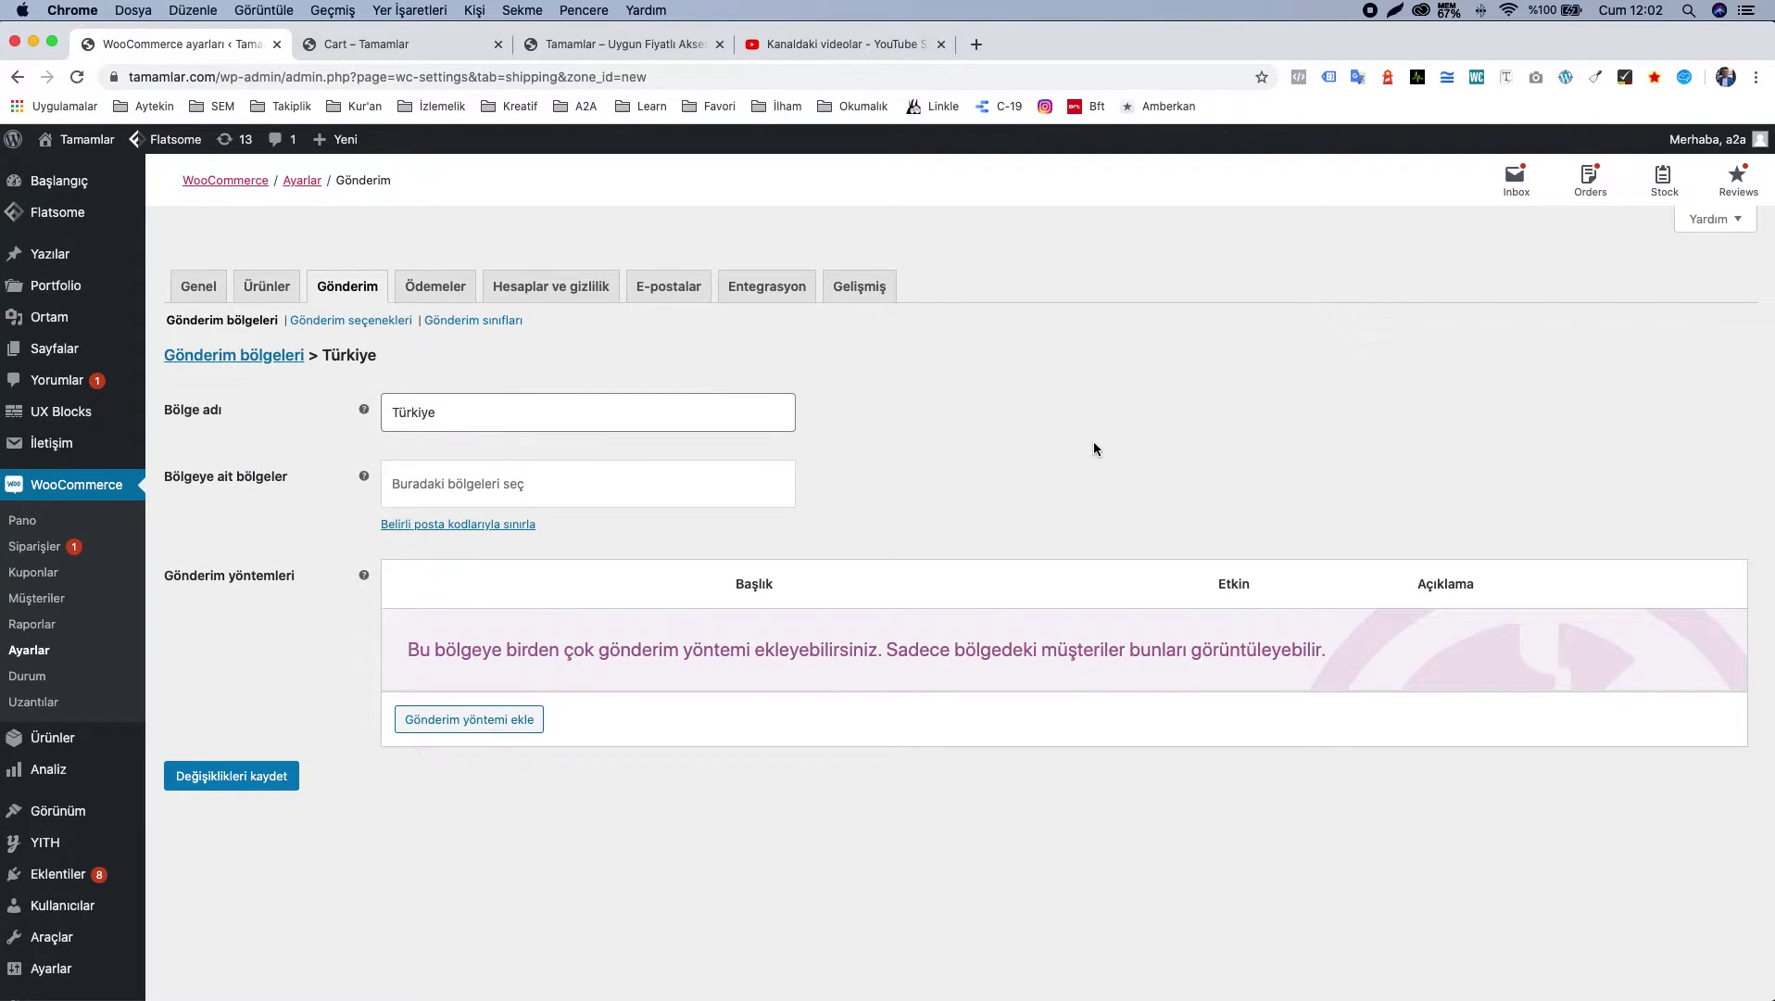
Step: Assign the whole country Türkiye as the region covered by the shipping zone
click(601, 480)
text(Tü)
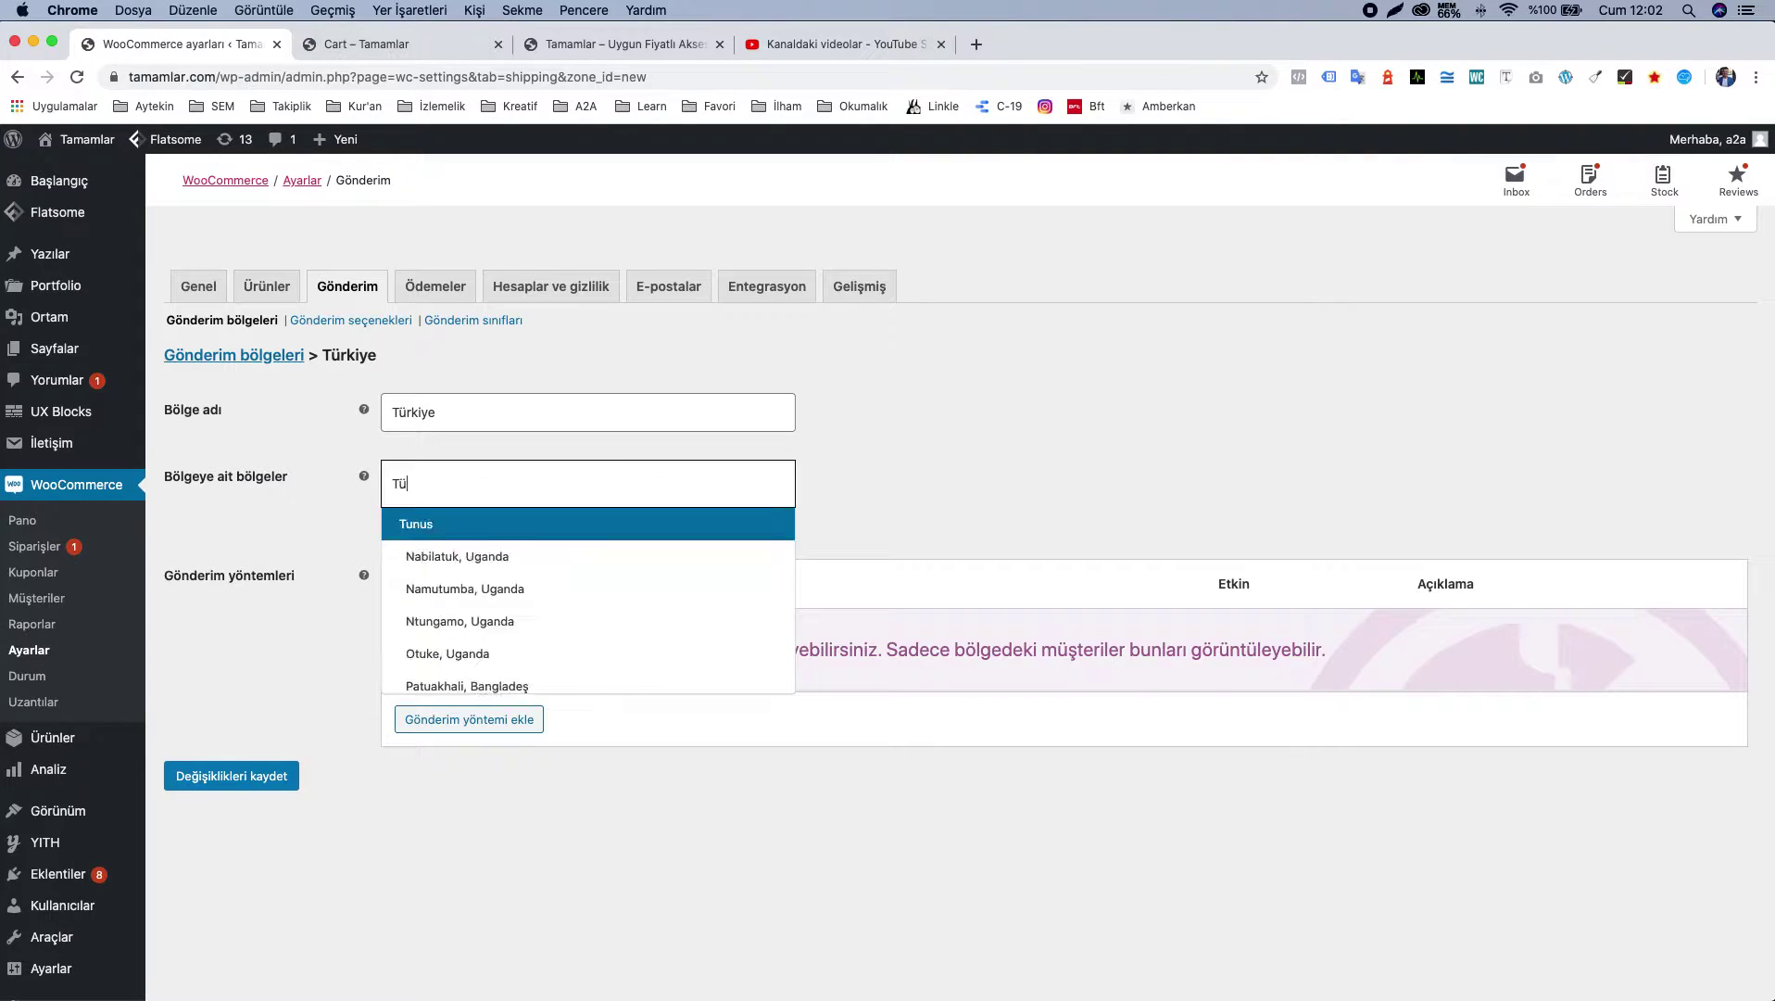
text(rkiye)
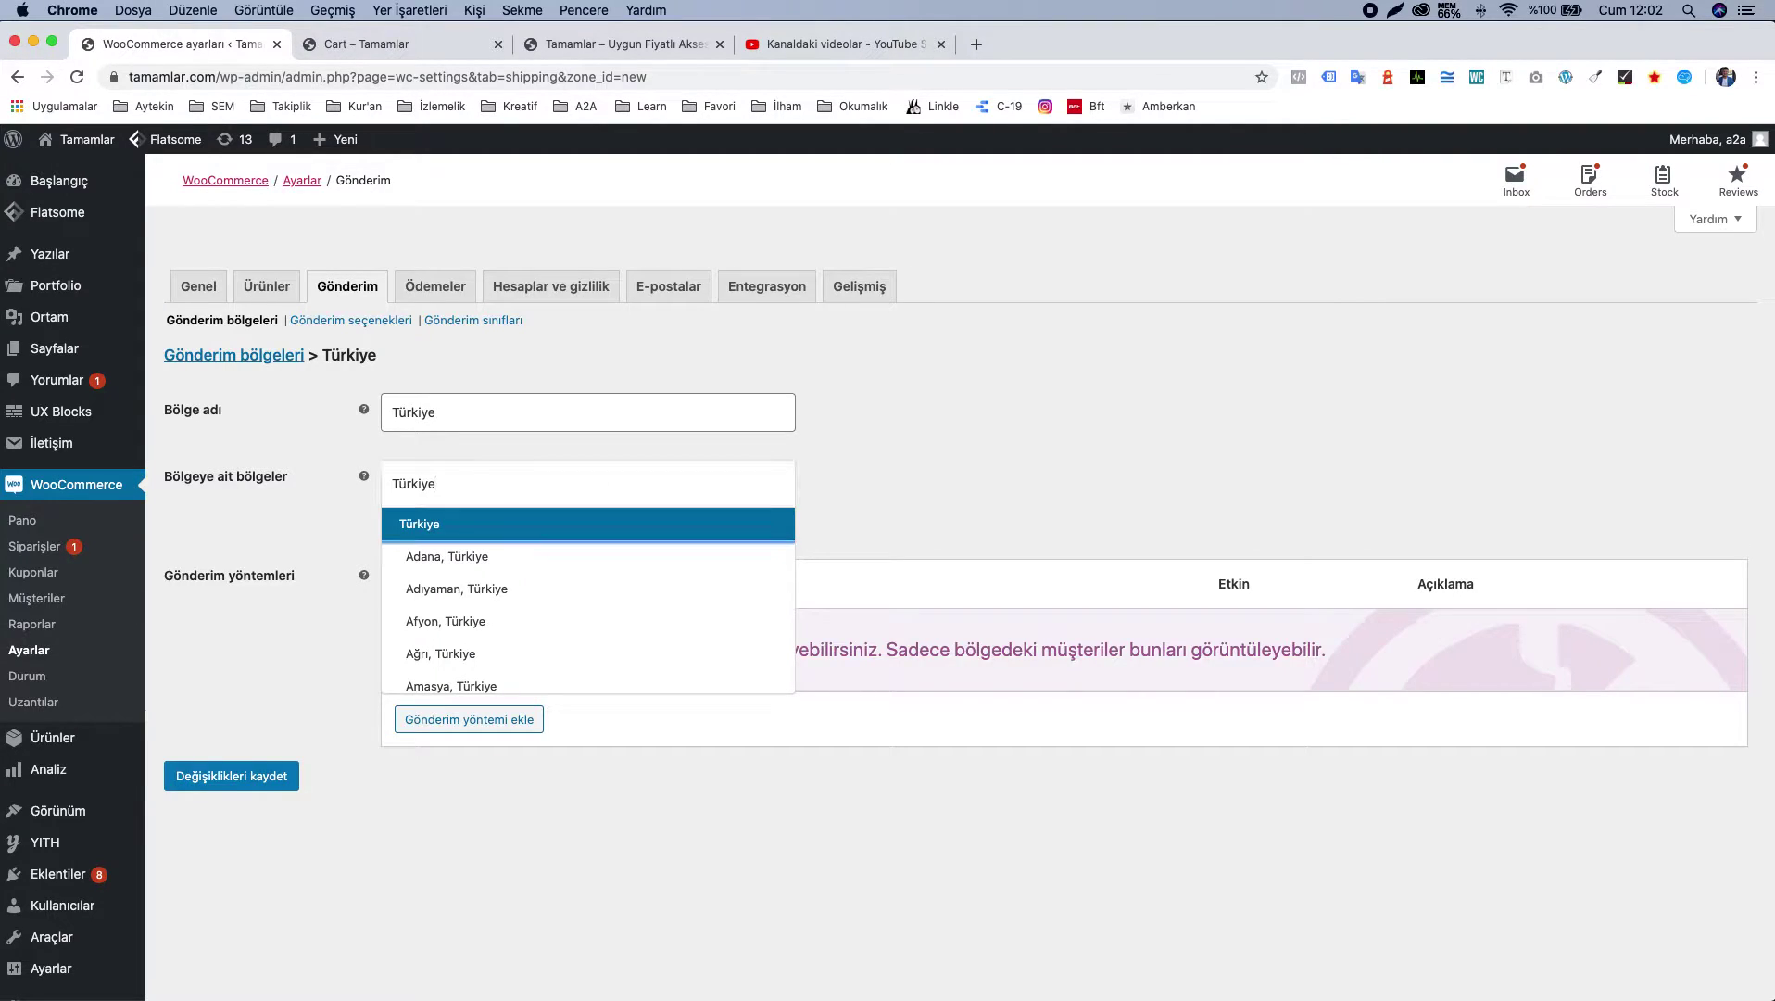
scroll(630, 682, down, 6)
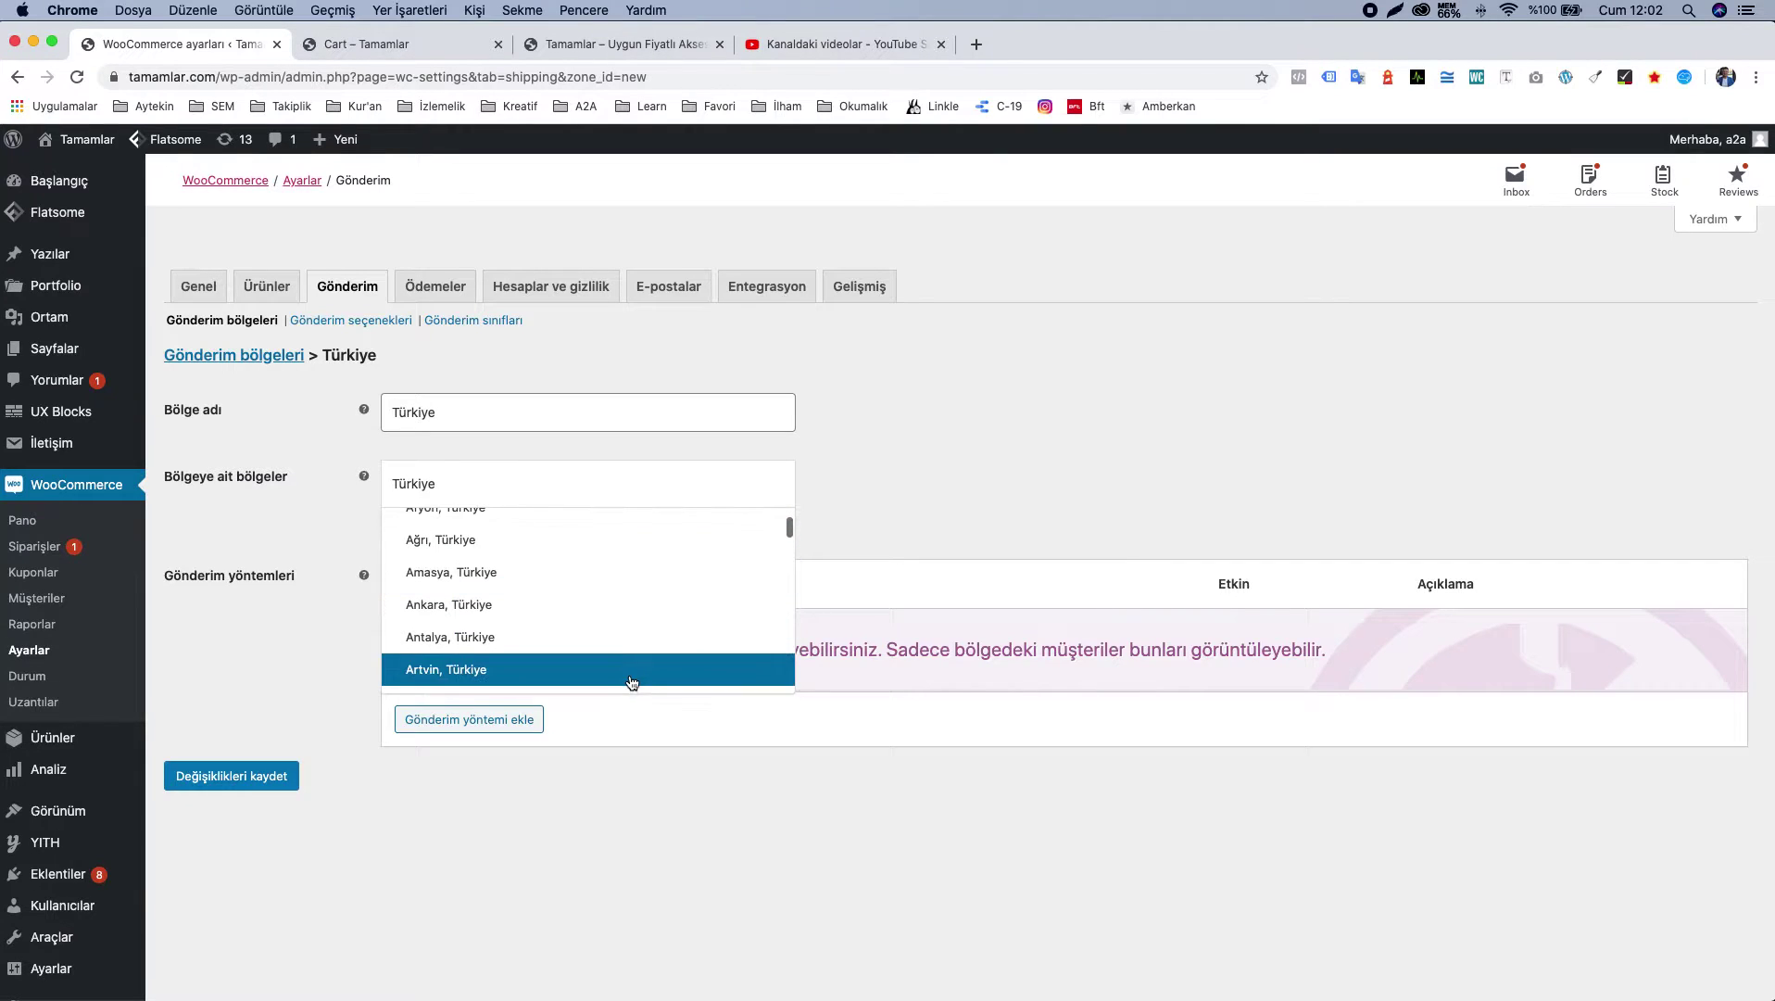
scroll(632, 683, down, 1)
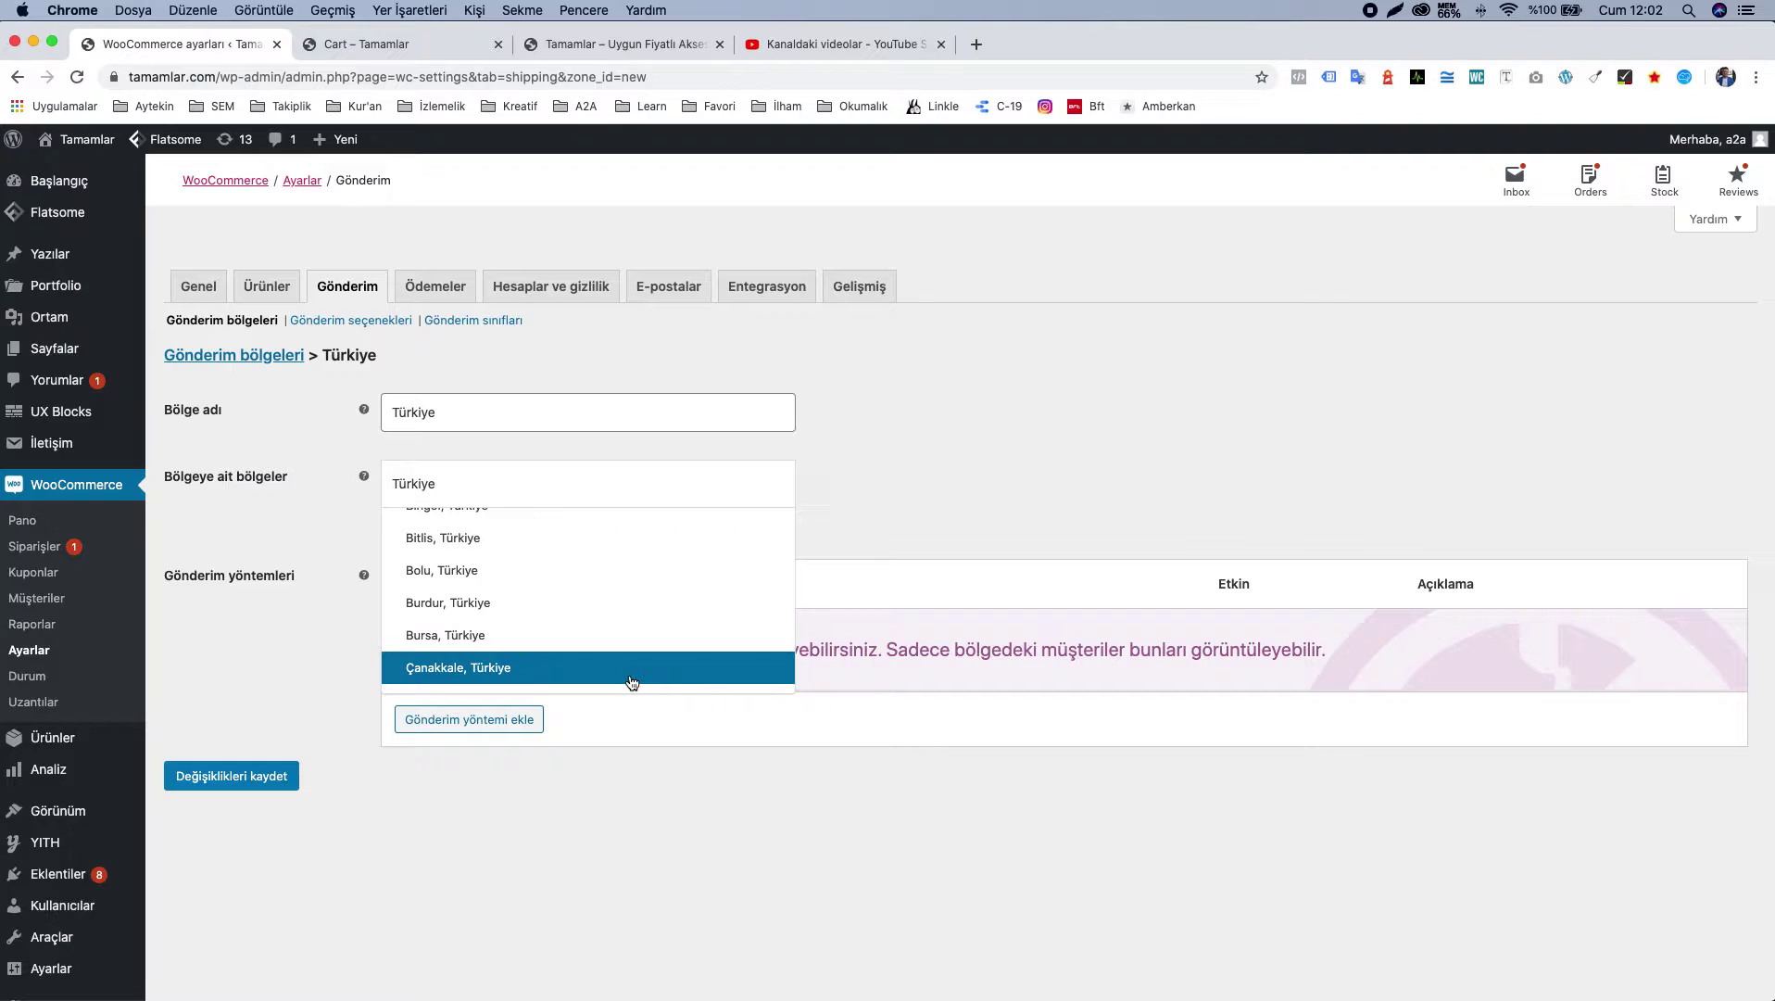
scroll(632, 683, up, 7)
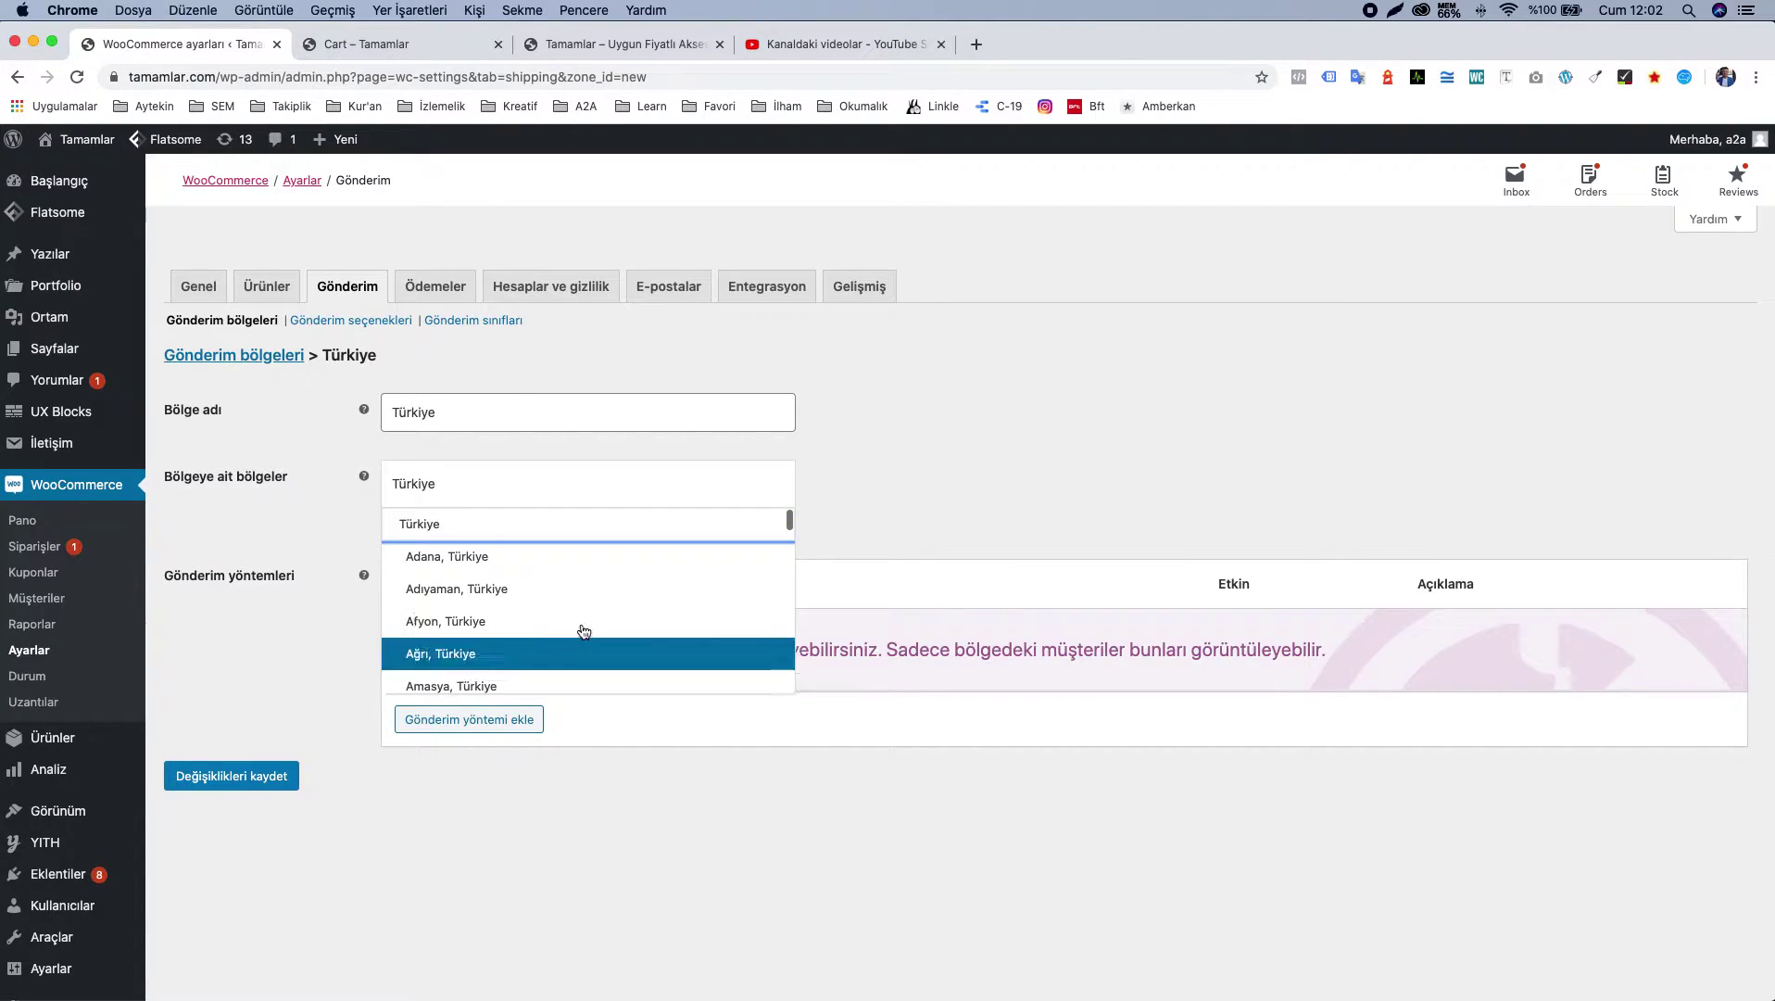
click(512, 521)
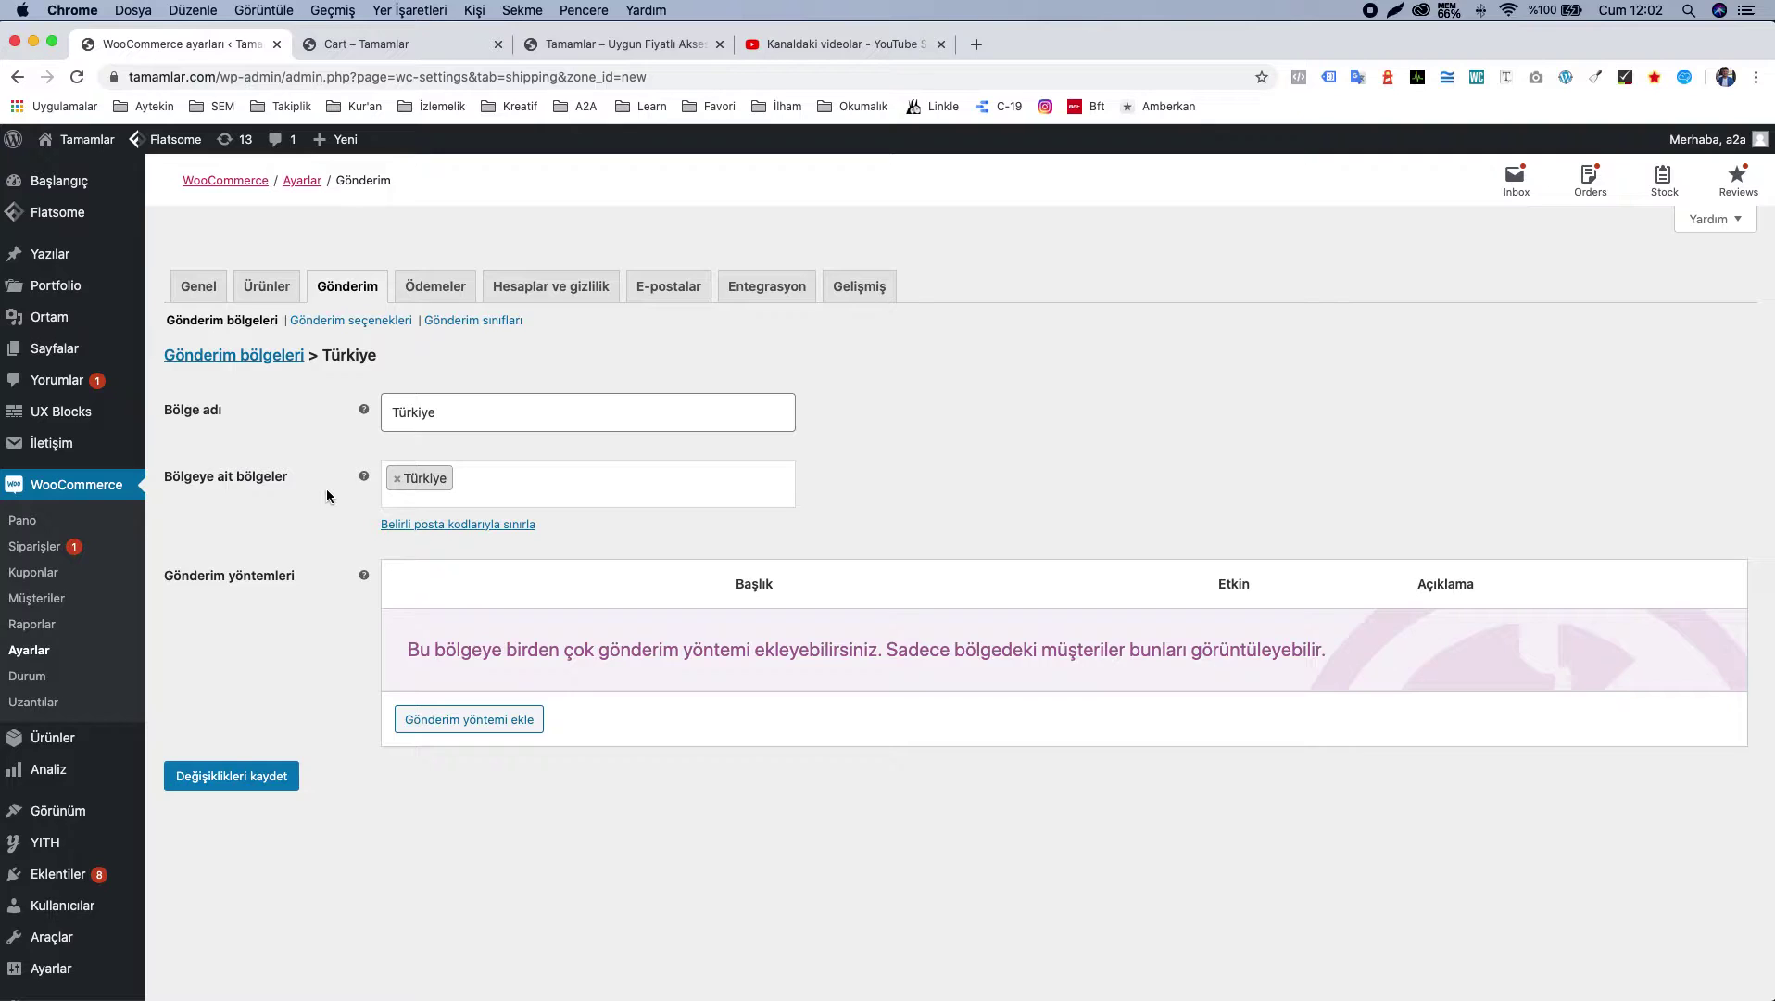
Step: Add the flat rate shipping method (Sabit fiyat) to the Türkiye zone
scroll(903, 673, down, 2)
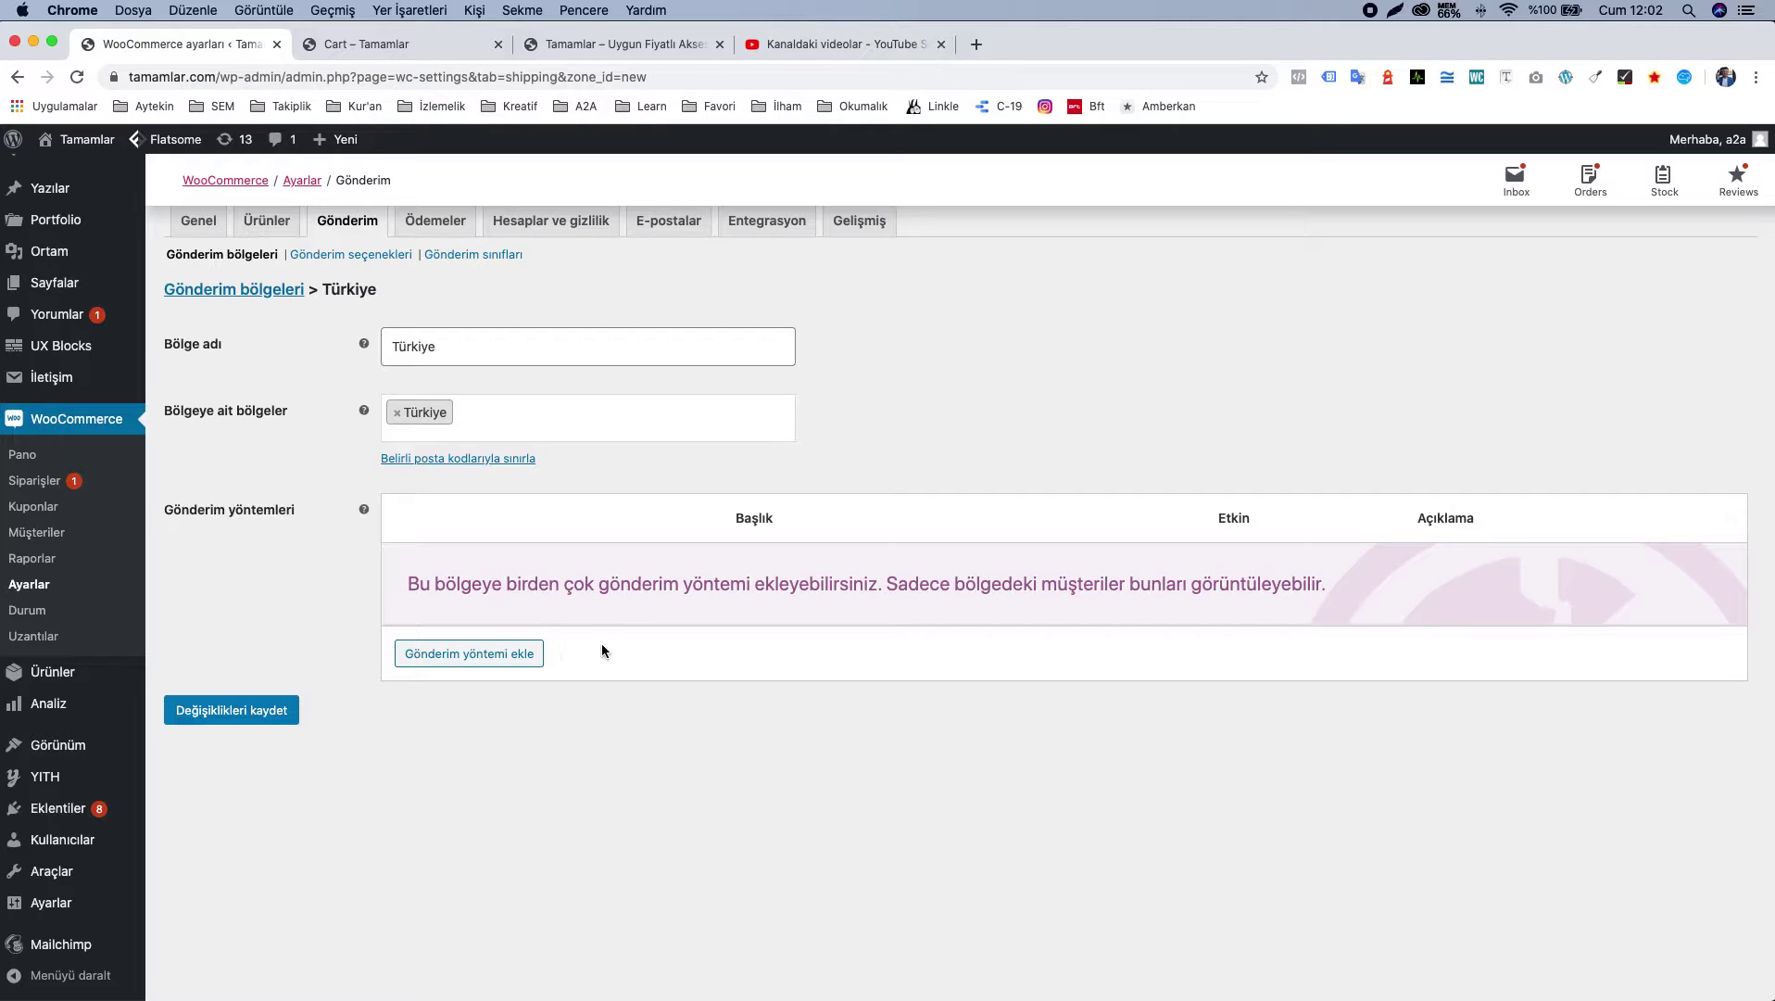
click(472, 654)
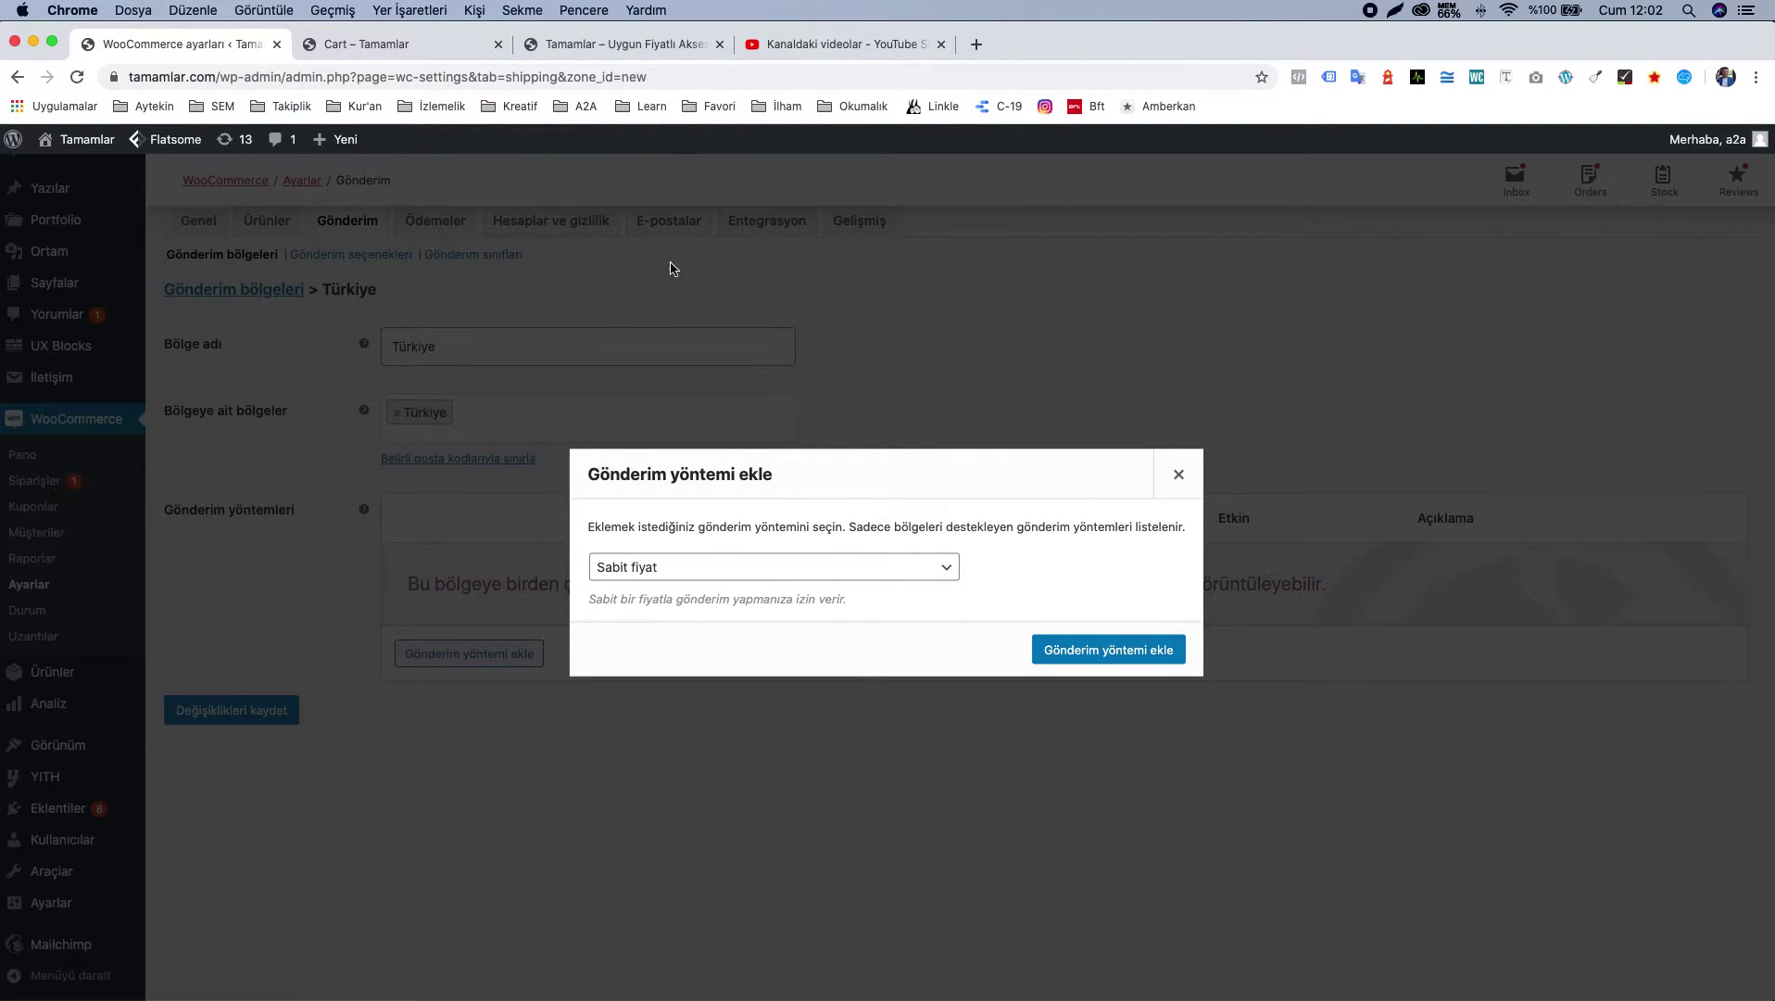
click(829, 571)
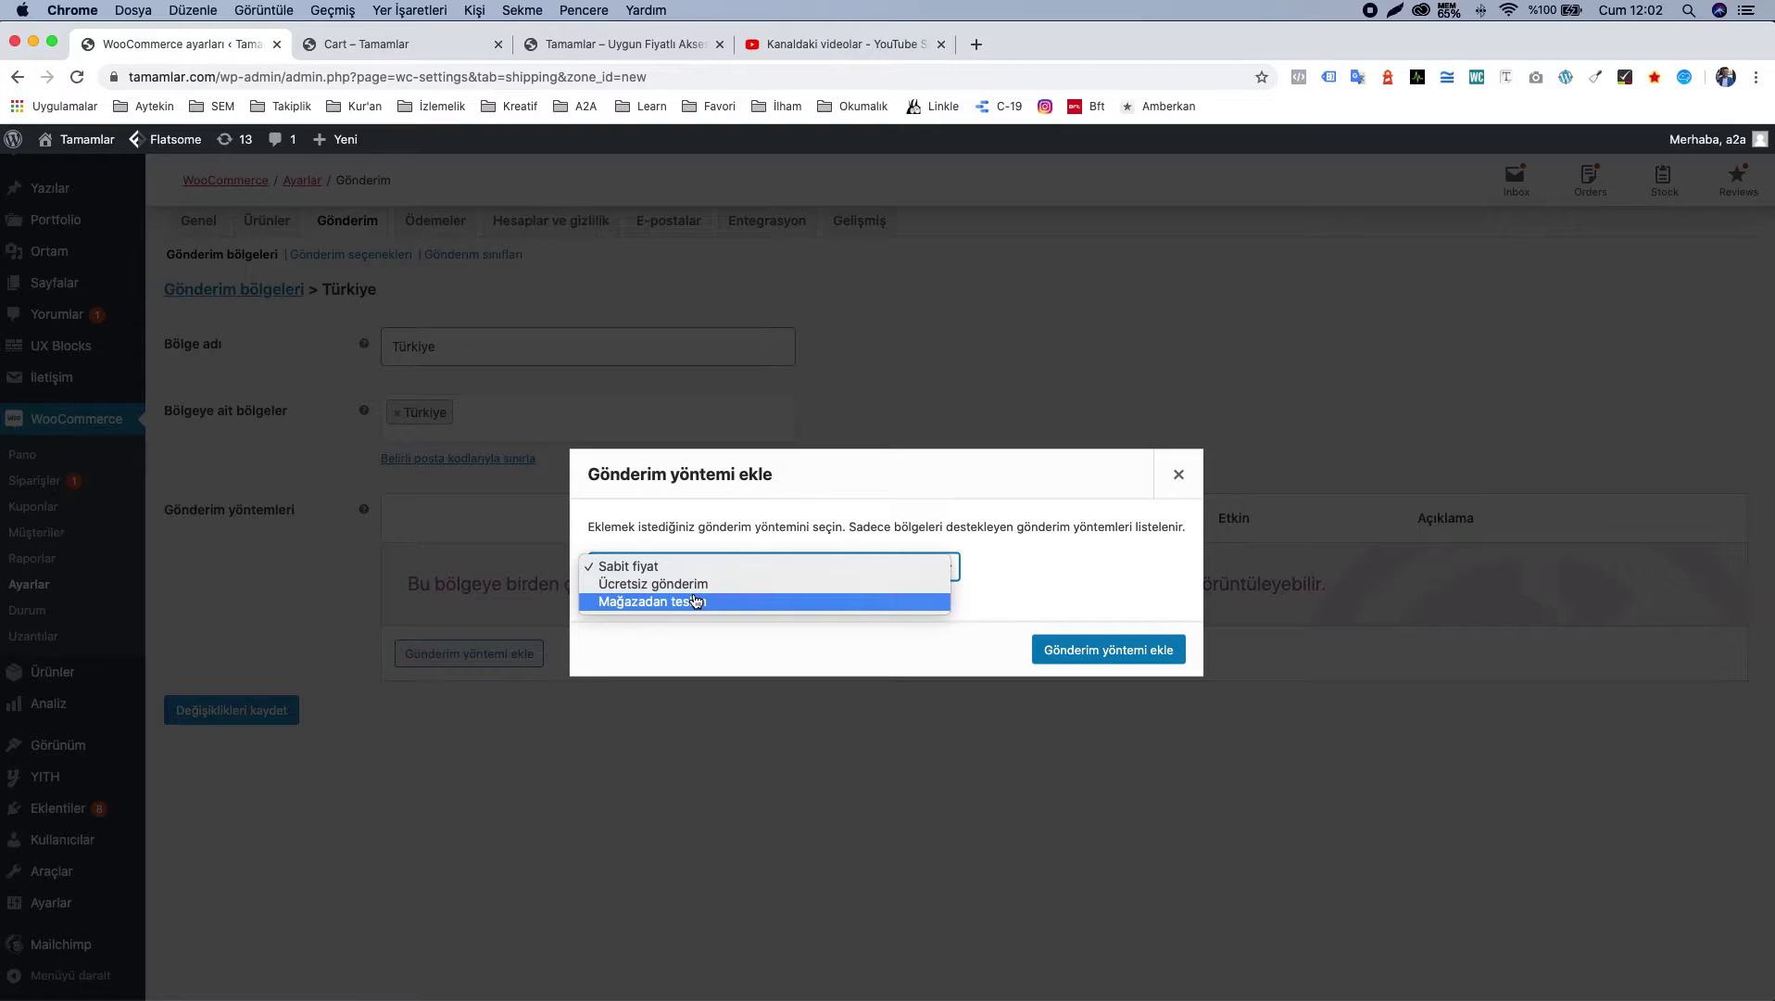
click(654, 567)
click(1119, 649)
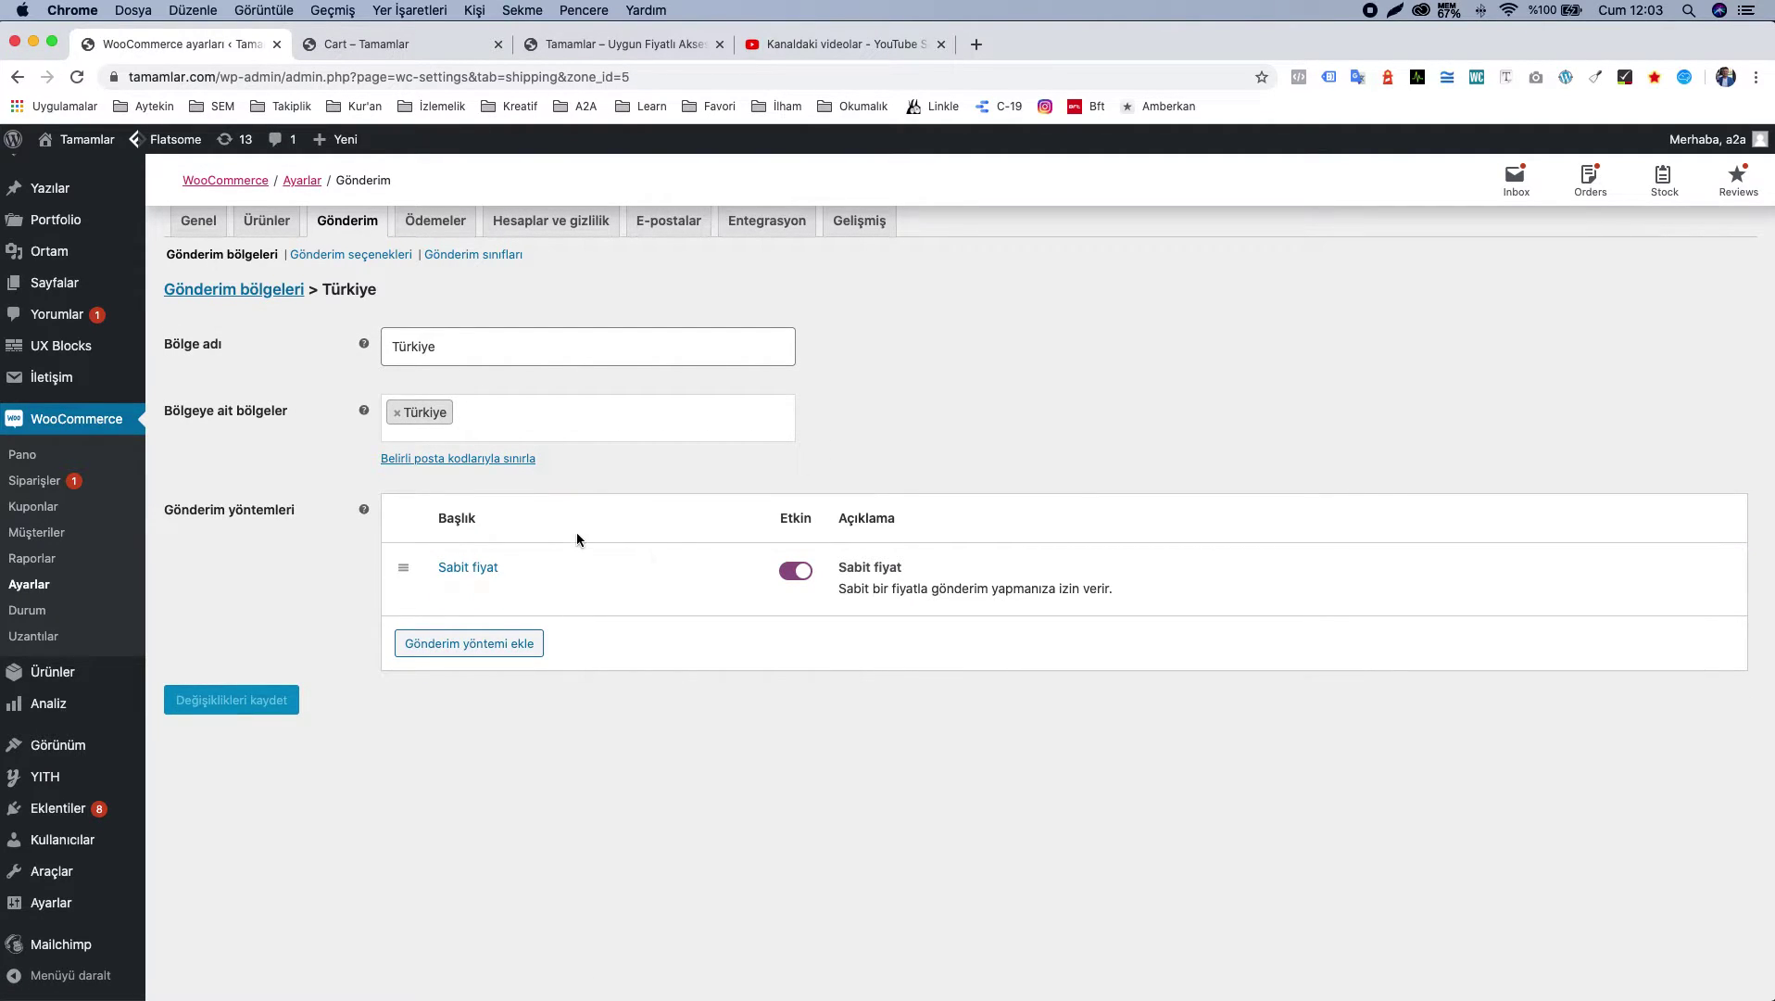
Step: Add the free shipping method (Ücretsiz gönderim) to the Türkiye zone
click(467, 646)
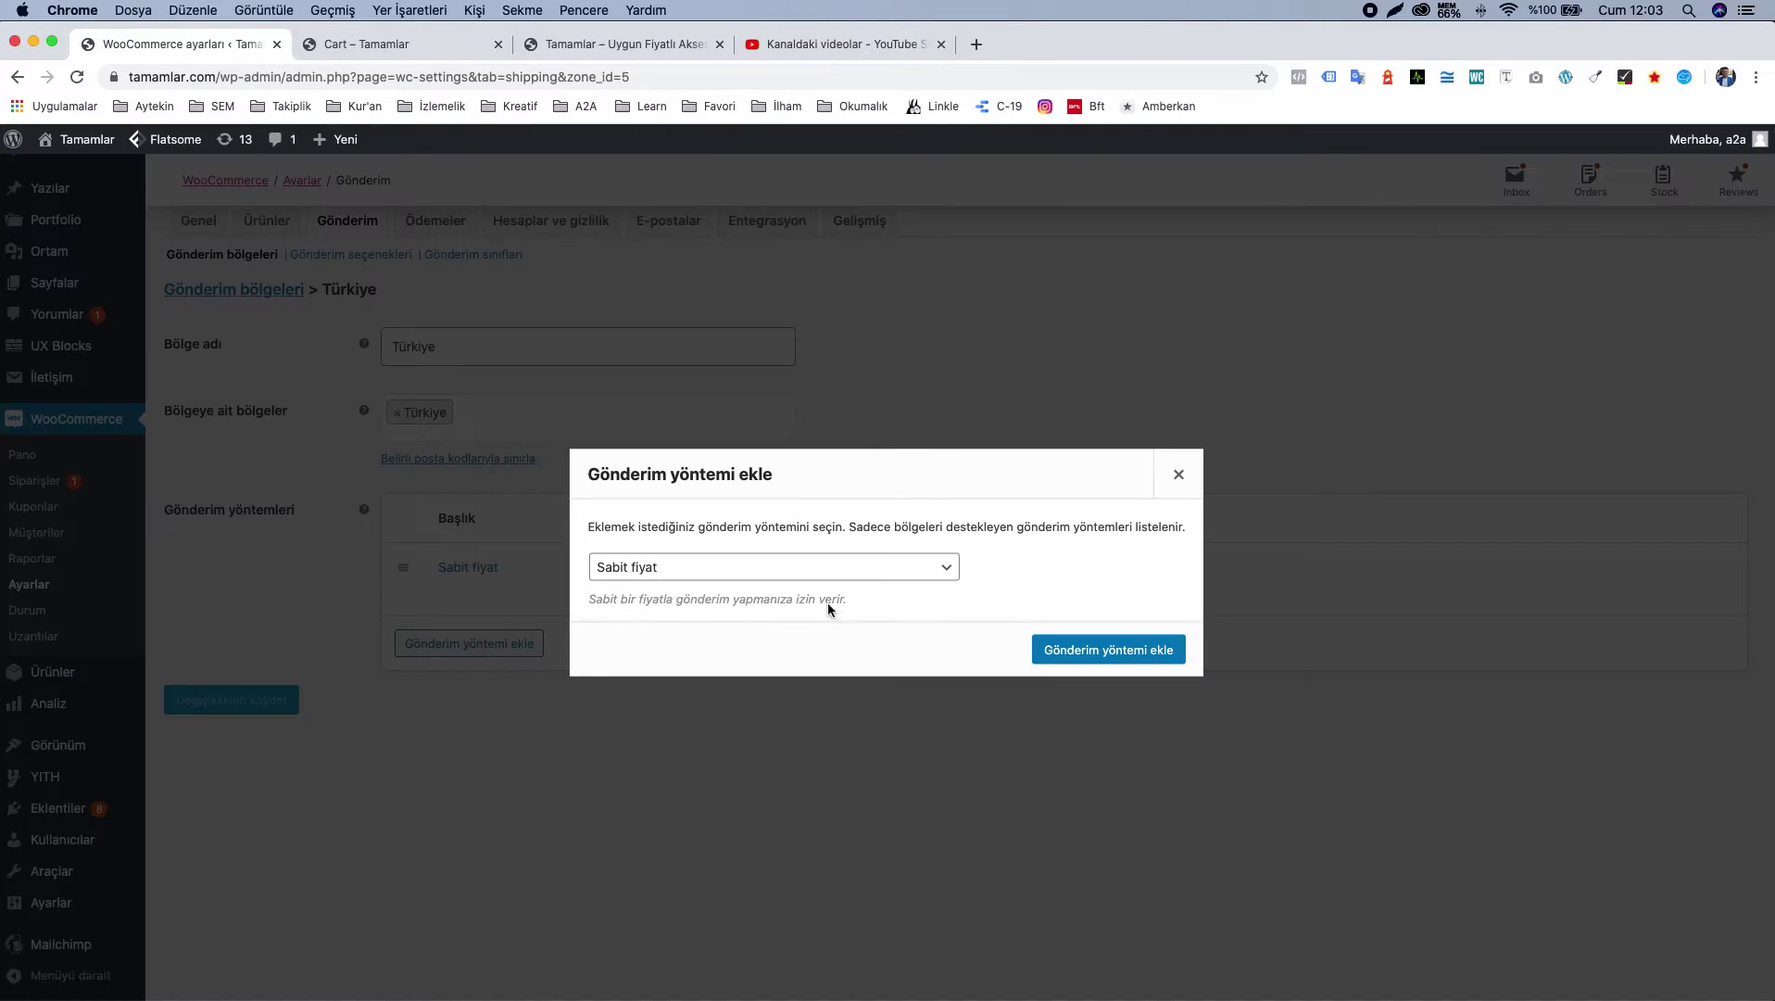
click(734, 566)
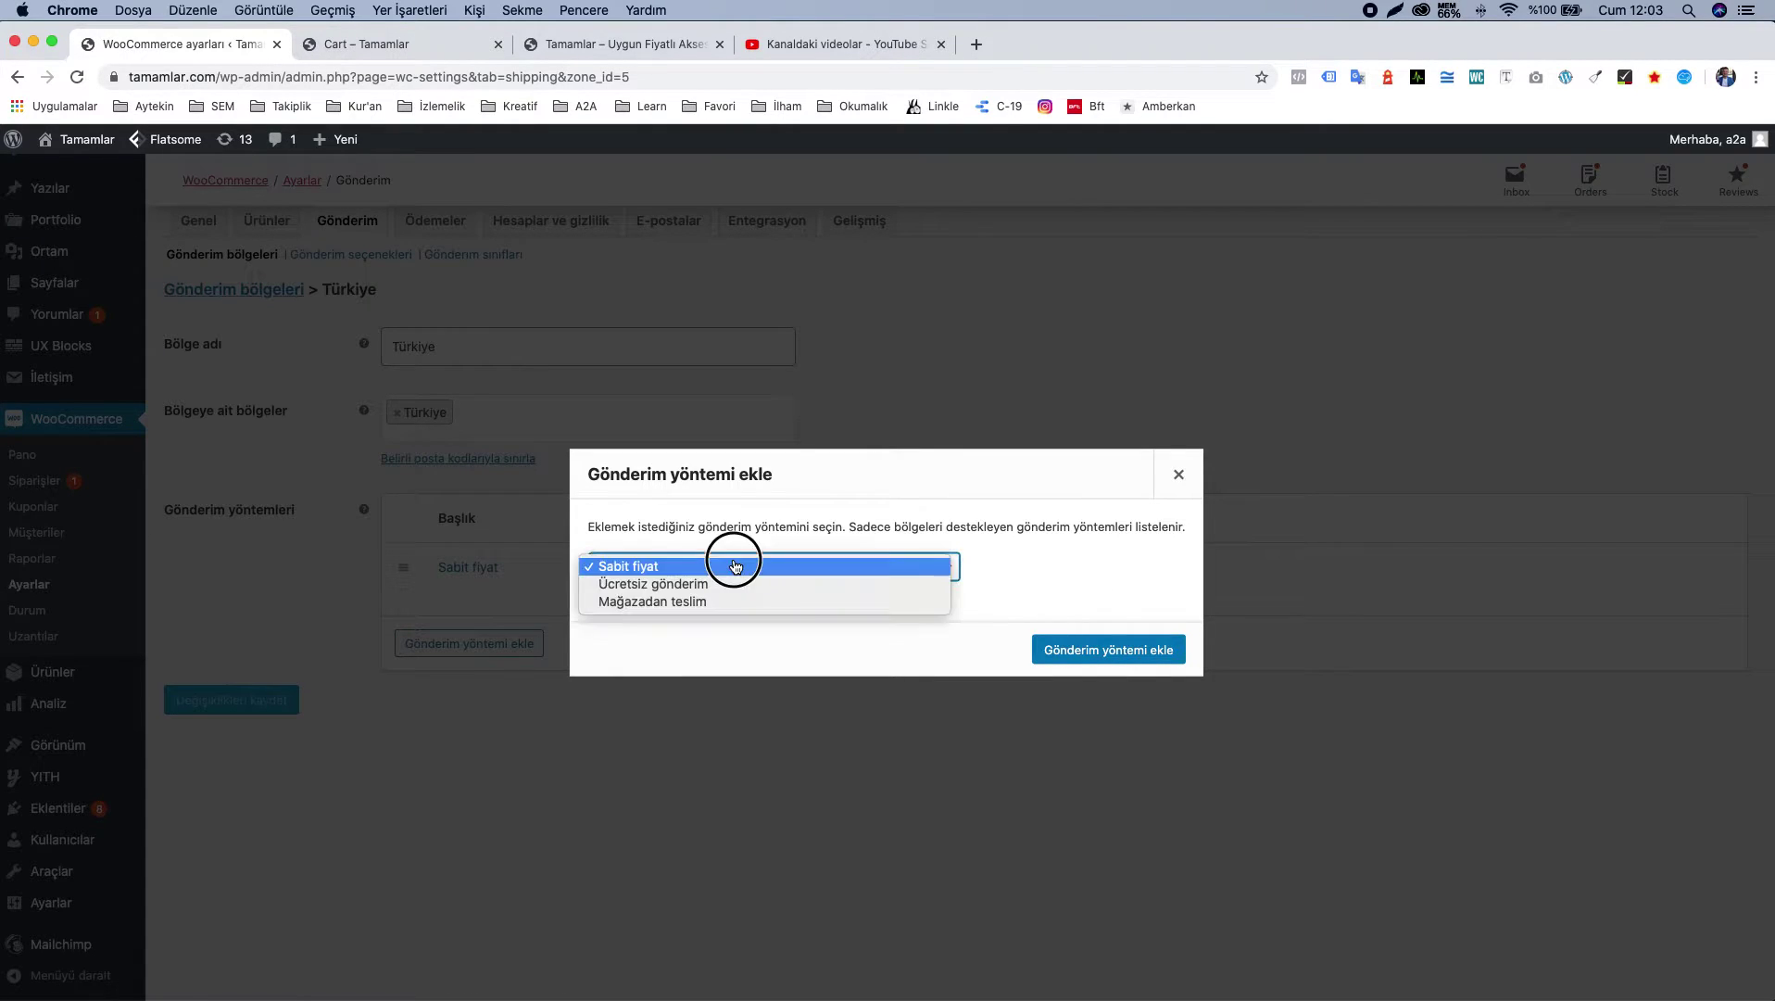
click(660, 584)
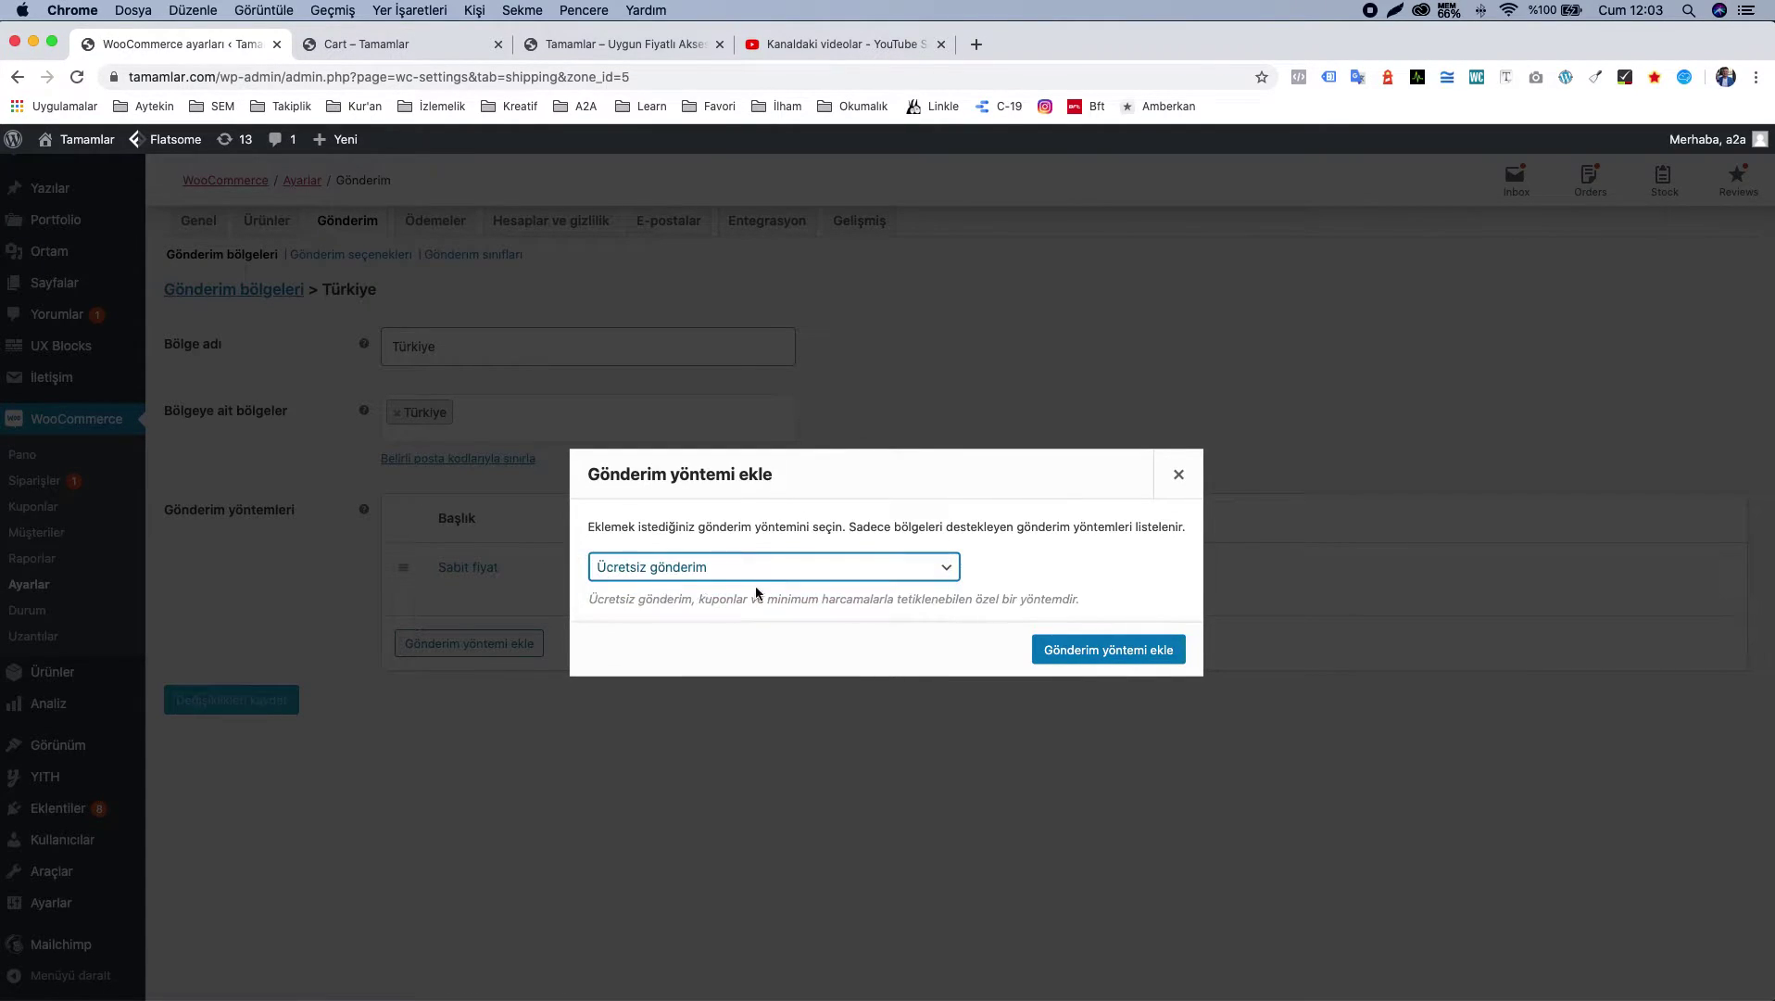
click(1173, 652)
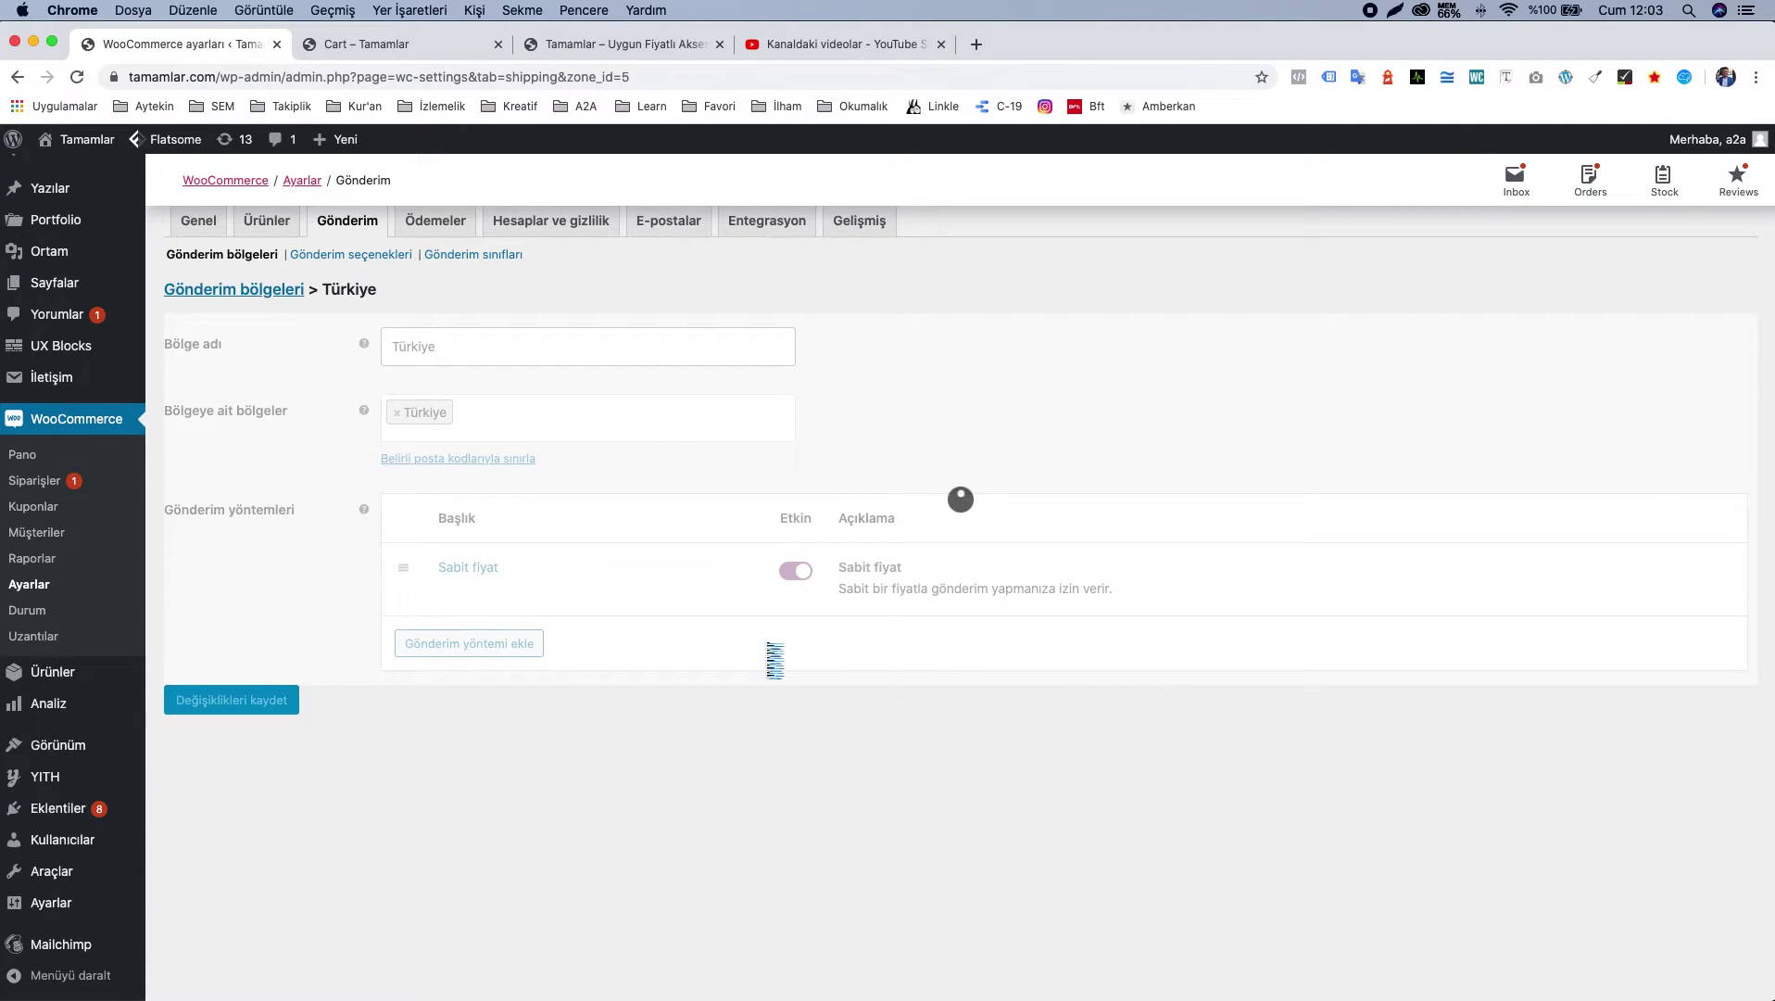
Step: Add the store pickup method (Mağazadan teslim) to the Türkiye zone
click(507, 717)
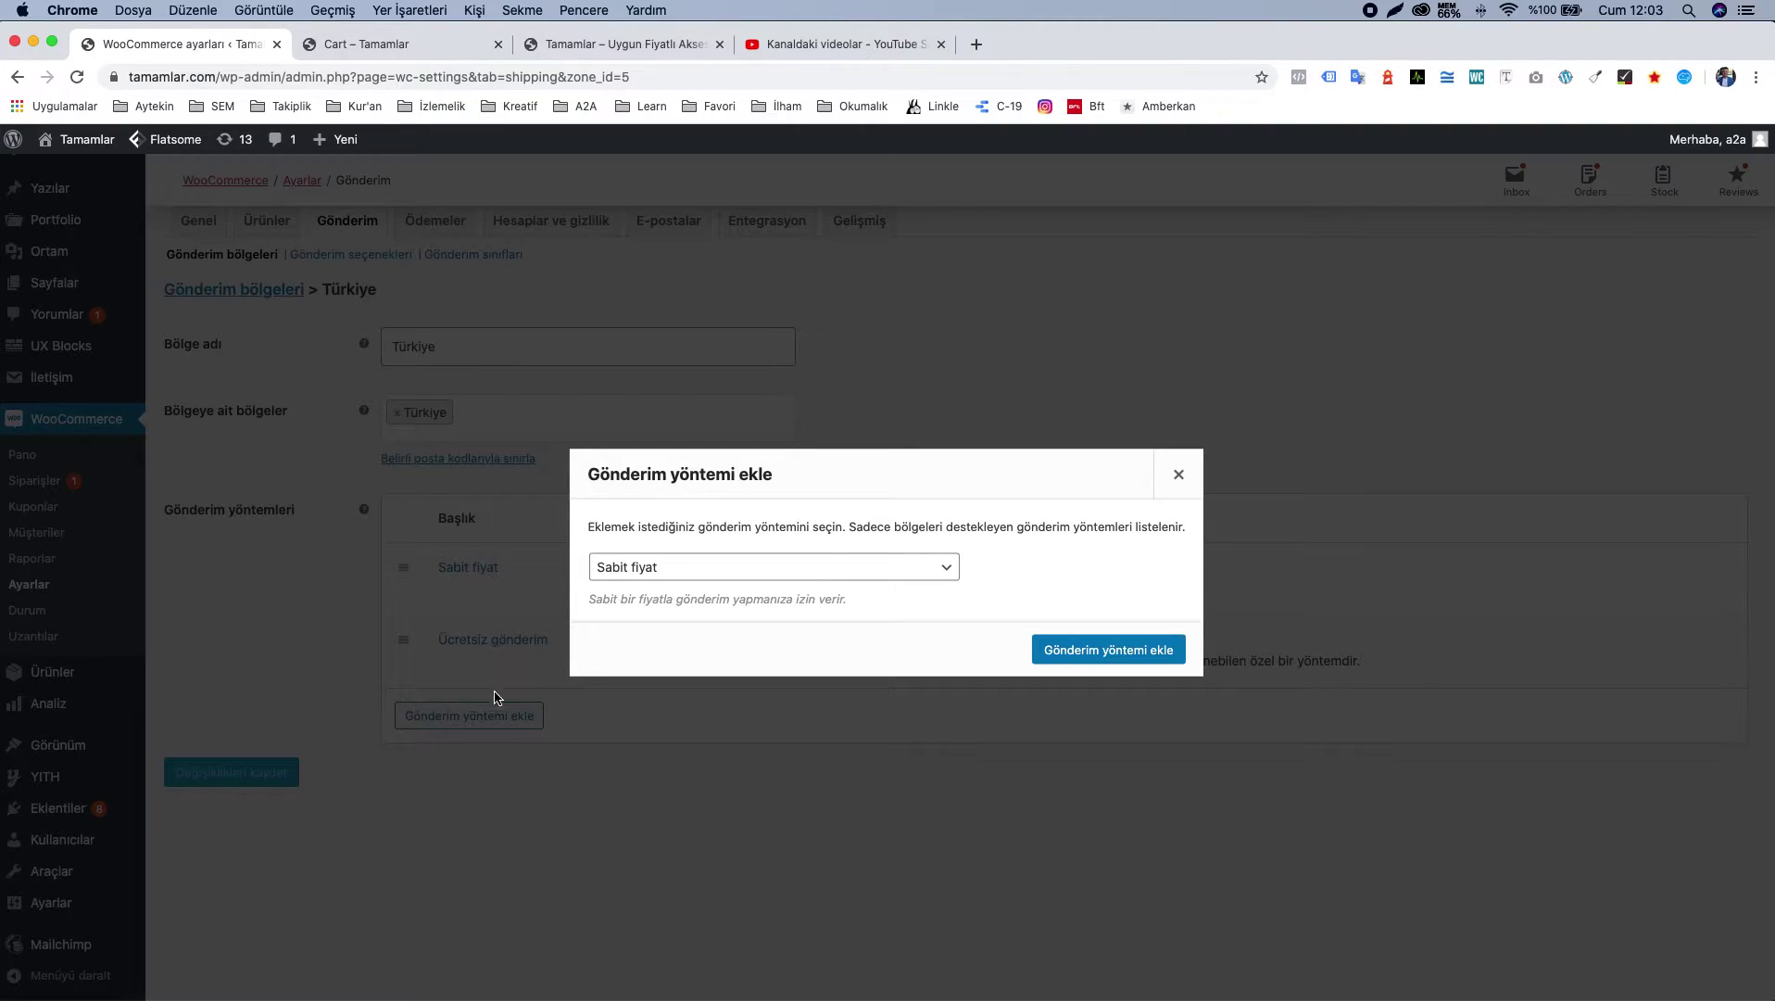
click(800, 581)
click(722, 602)
click(1254, 660)
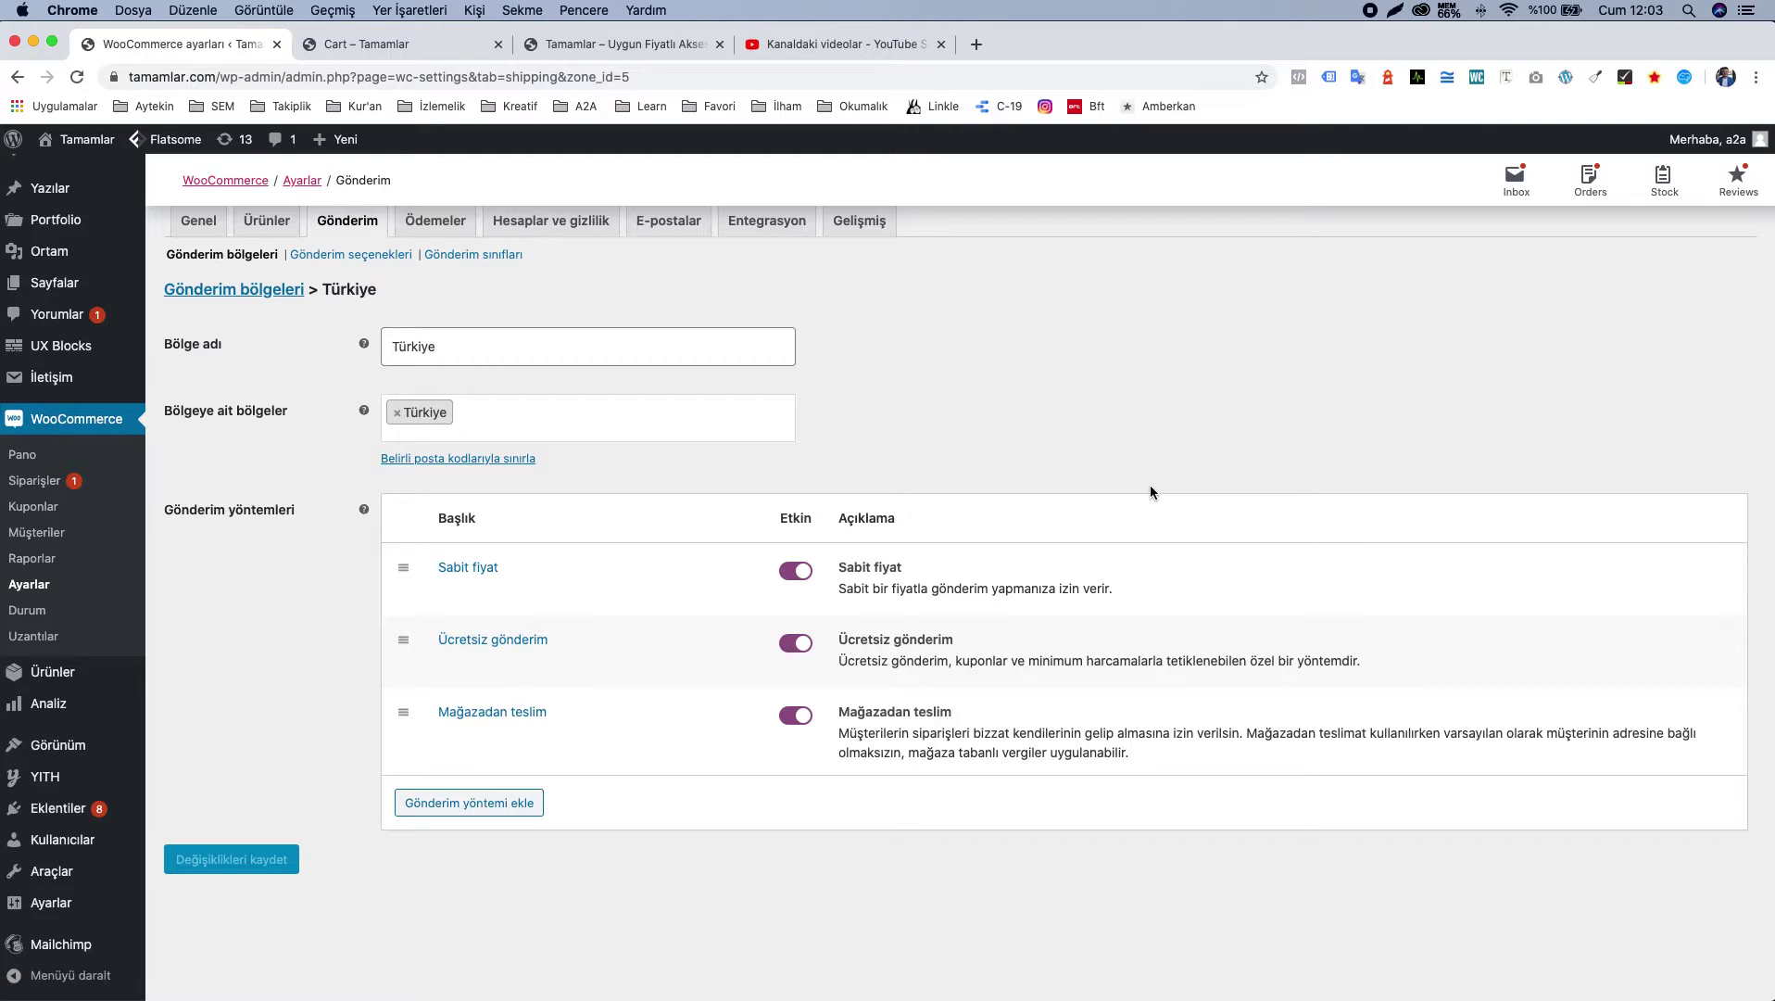
Step: Edit the Sabit fiyat method, changing its title to Ücretli and its tax status to Yok
mouse_move(464, 593)
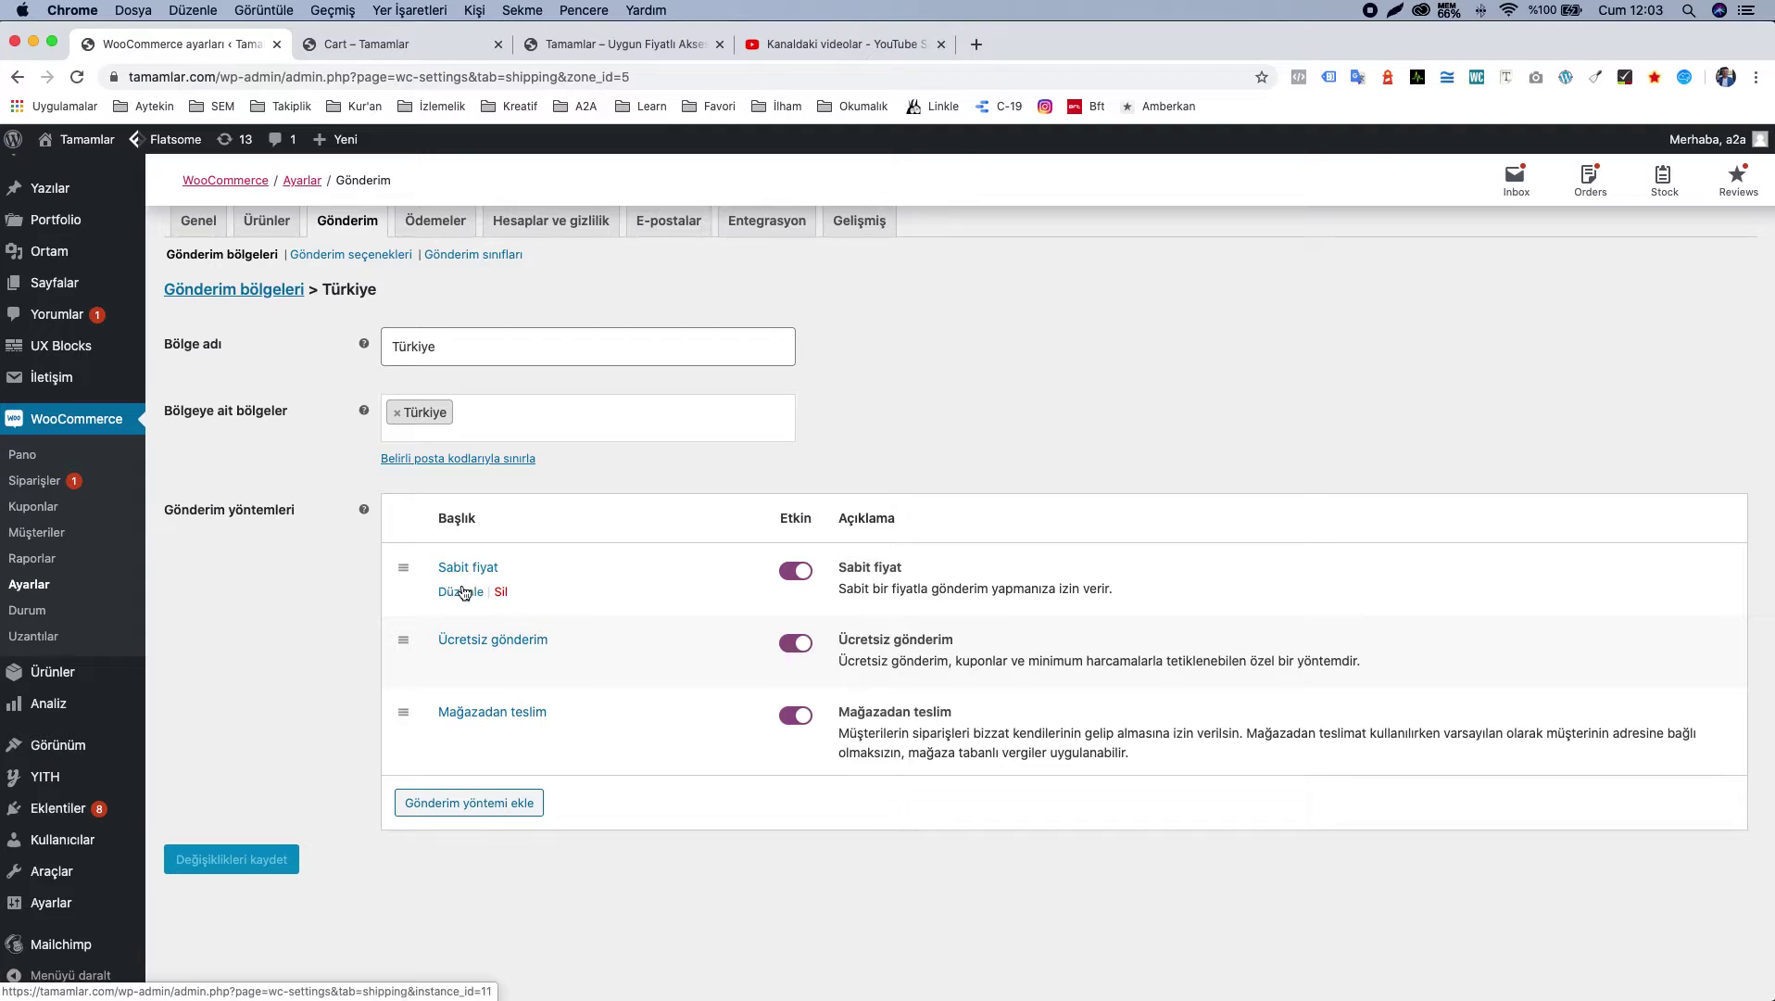
click(452, 593)
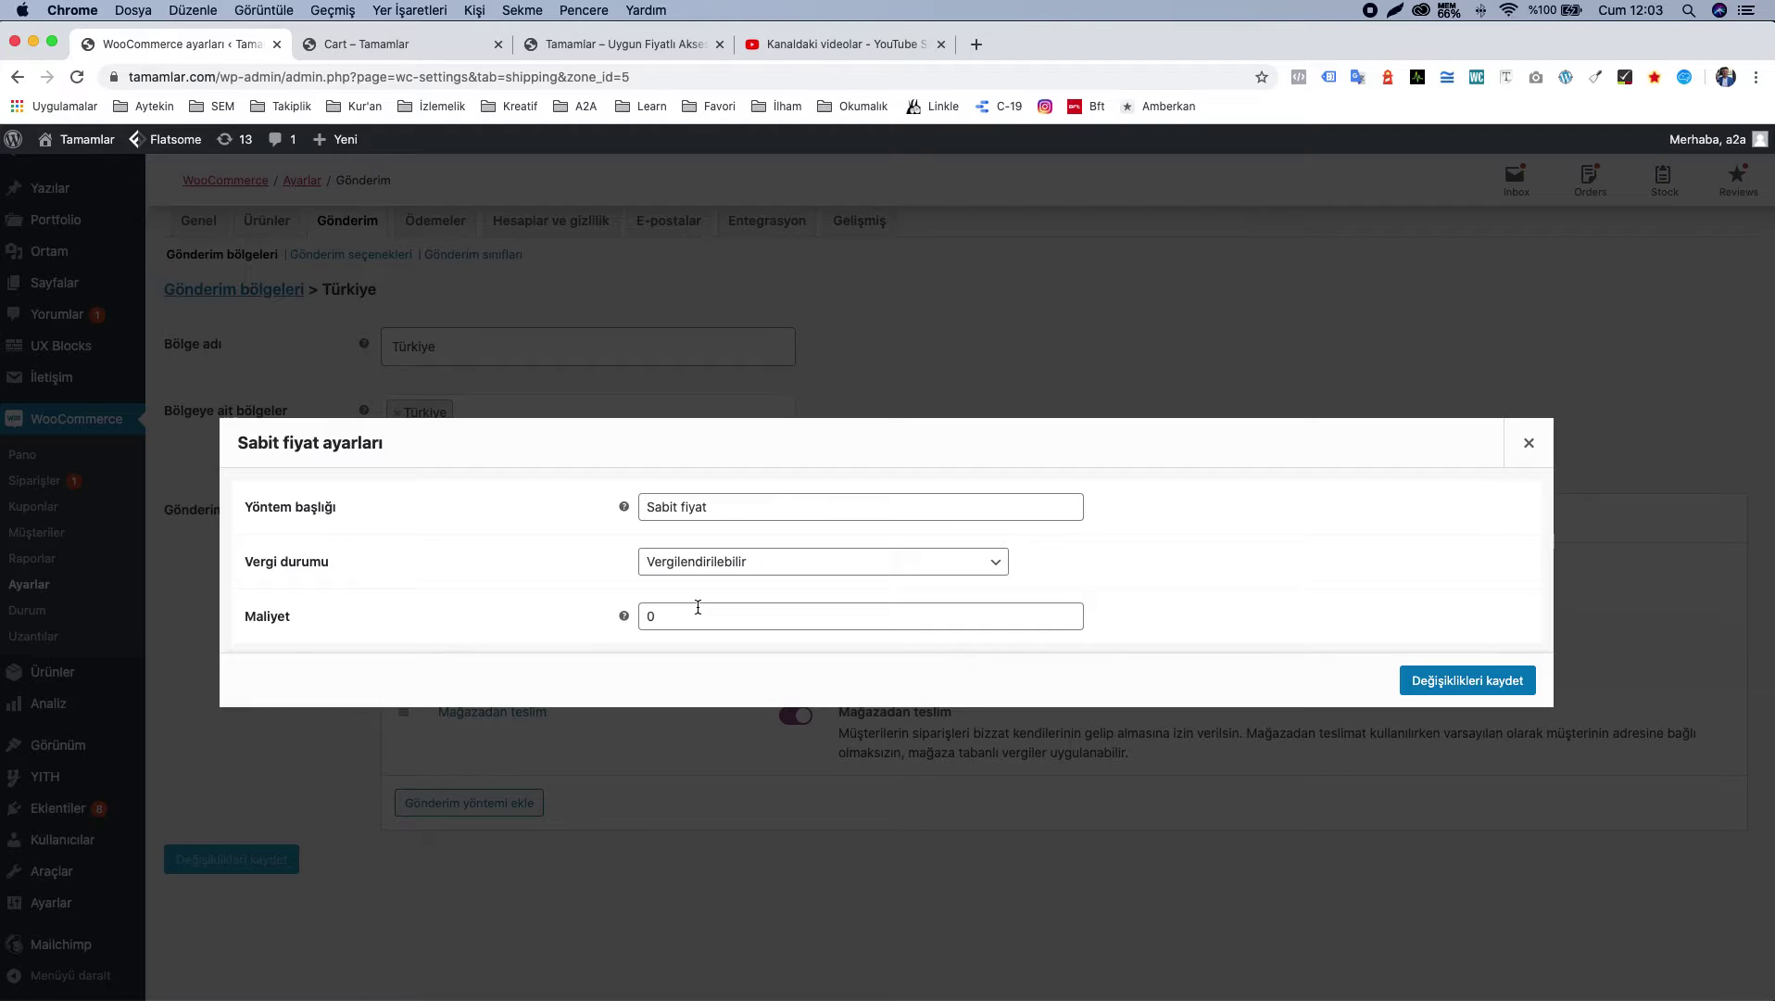
triple_click(725, 508)
text(Ücretli)
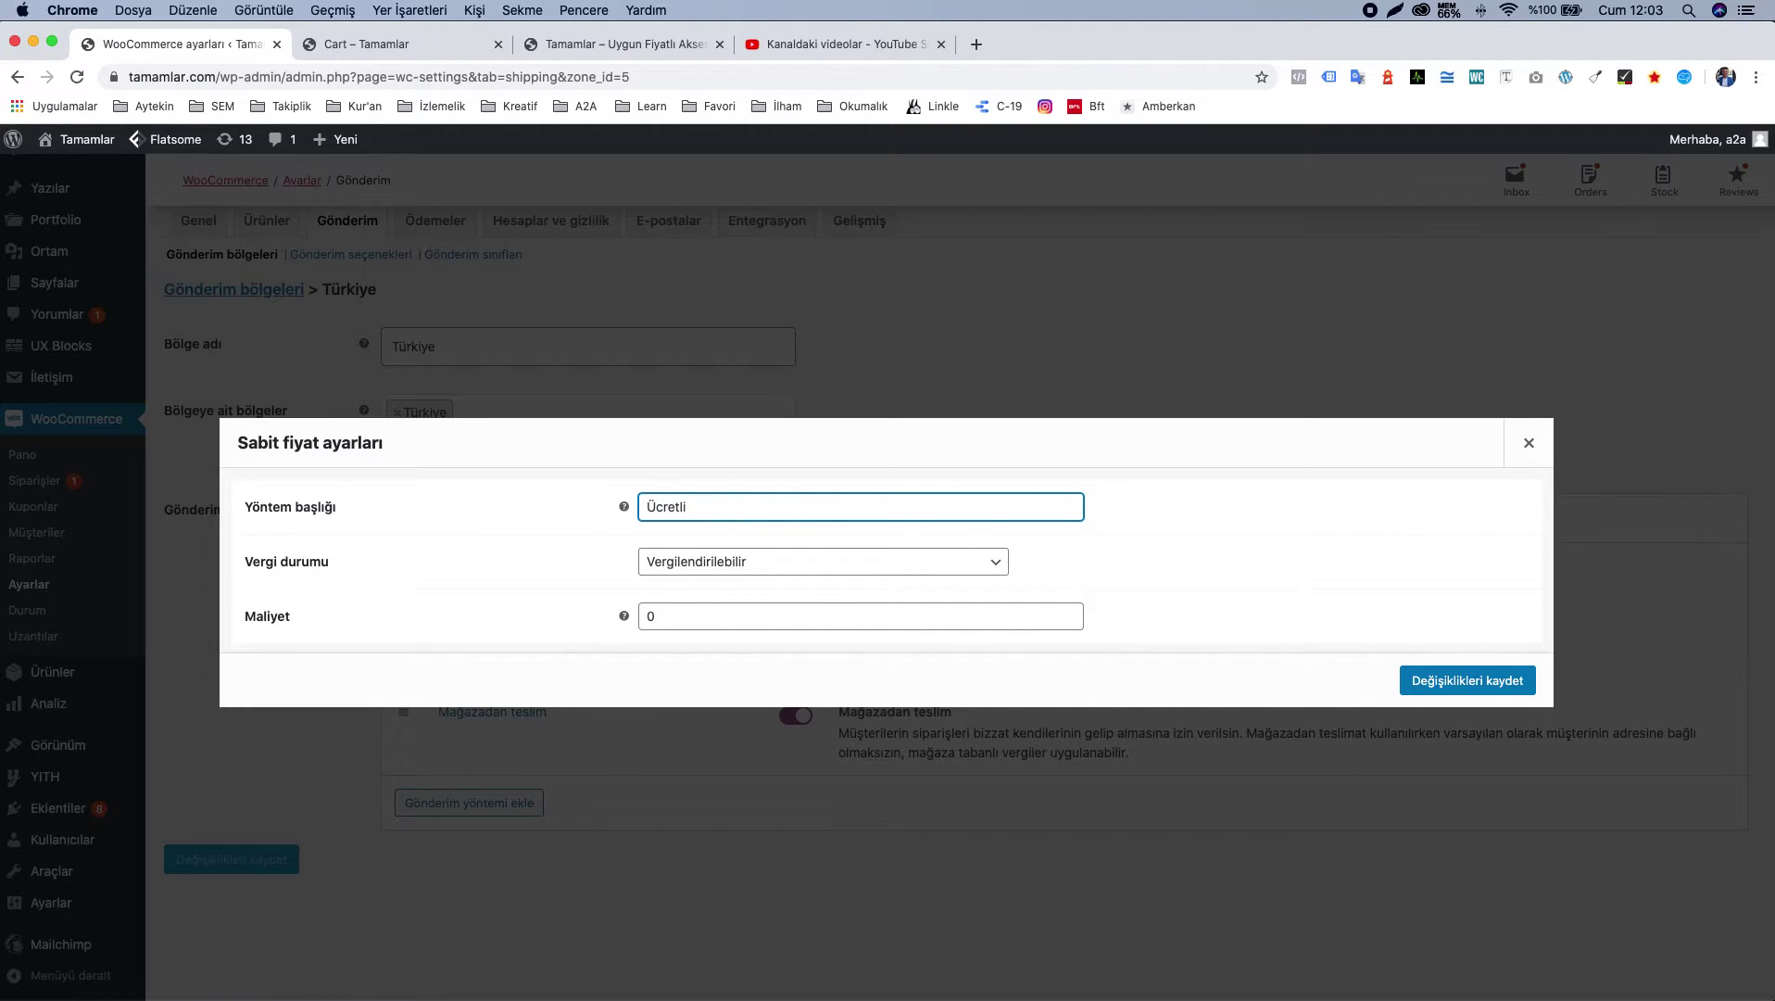
click(722, 566)
click(713, 579)
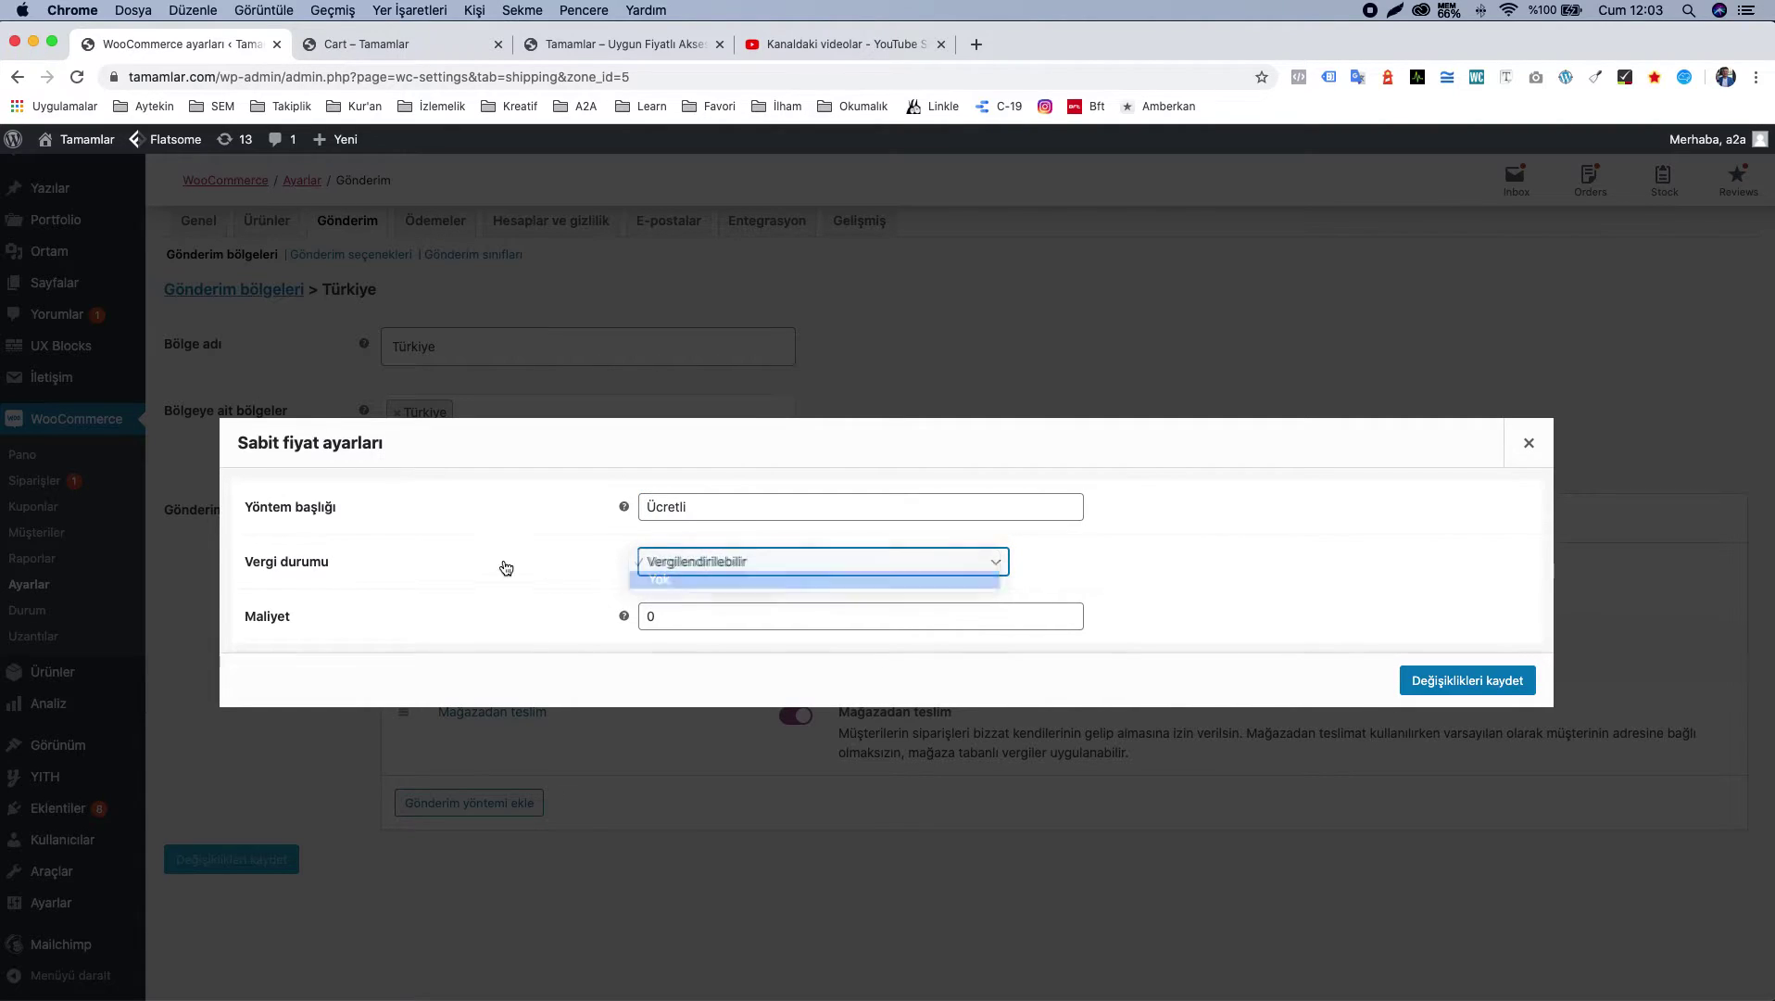
Step: Set the flat rate method's cost (Maliyet) to 7 and save its settings
click(689, 613)
double_click(689, 612)
text(7)
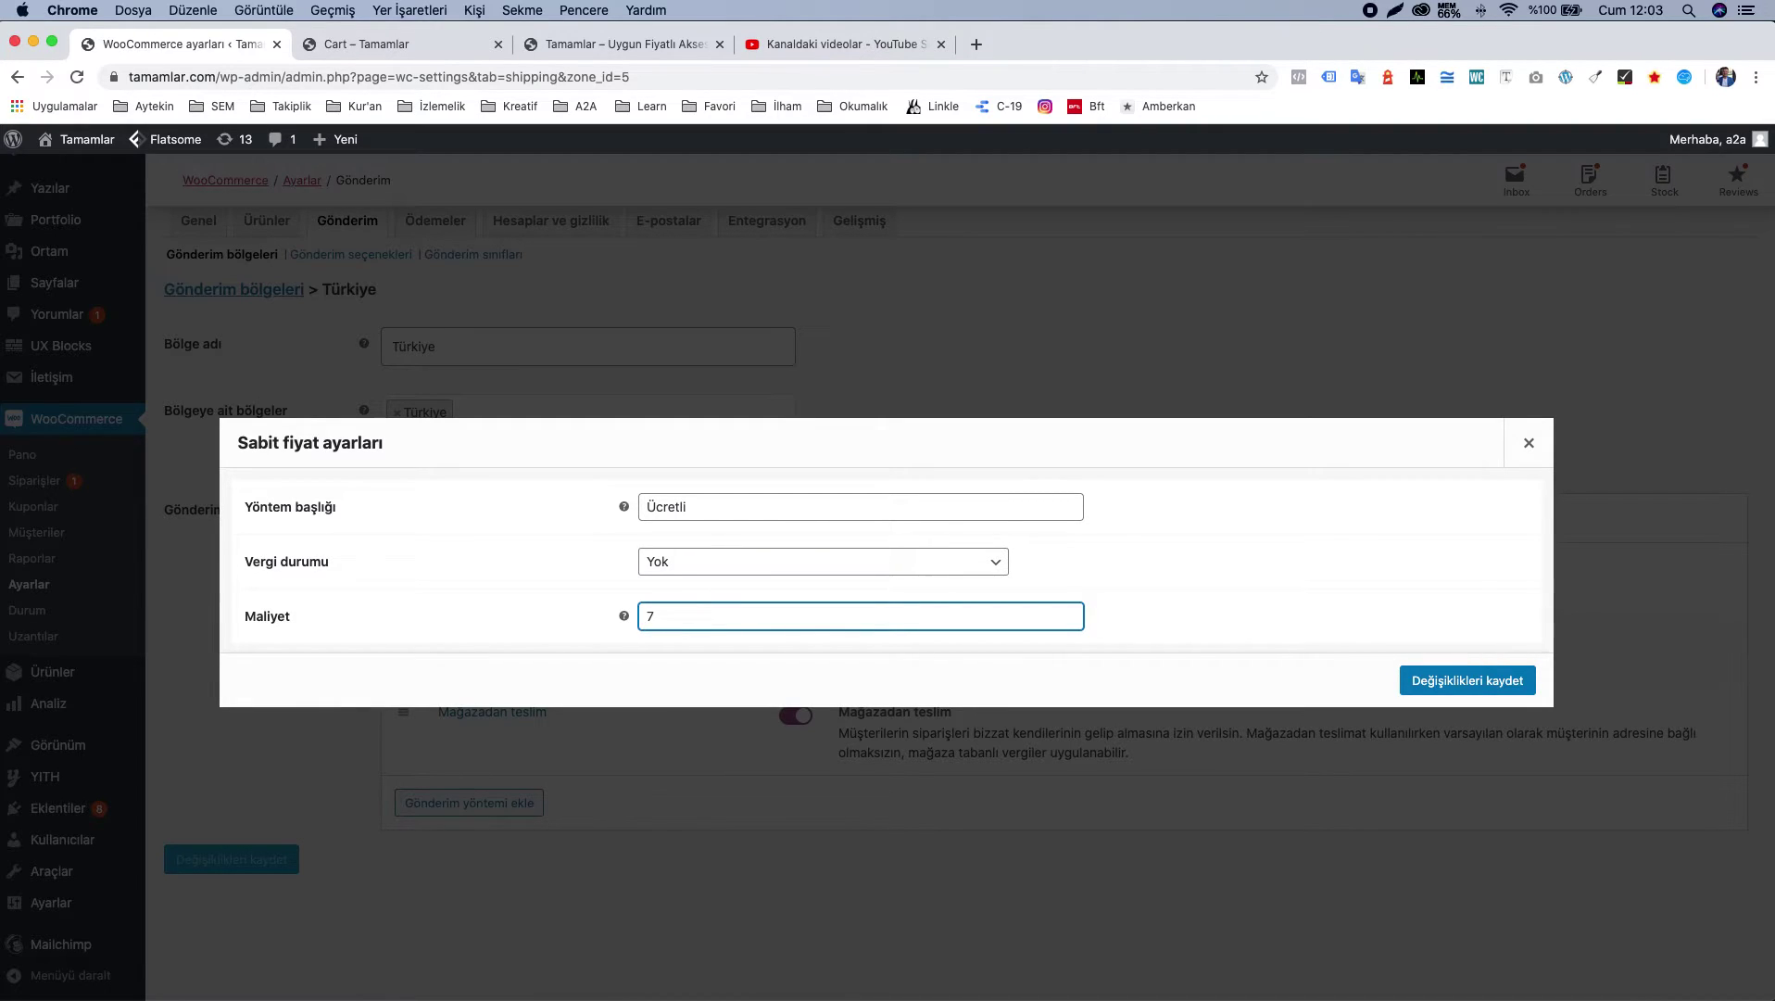
click(450, 623)
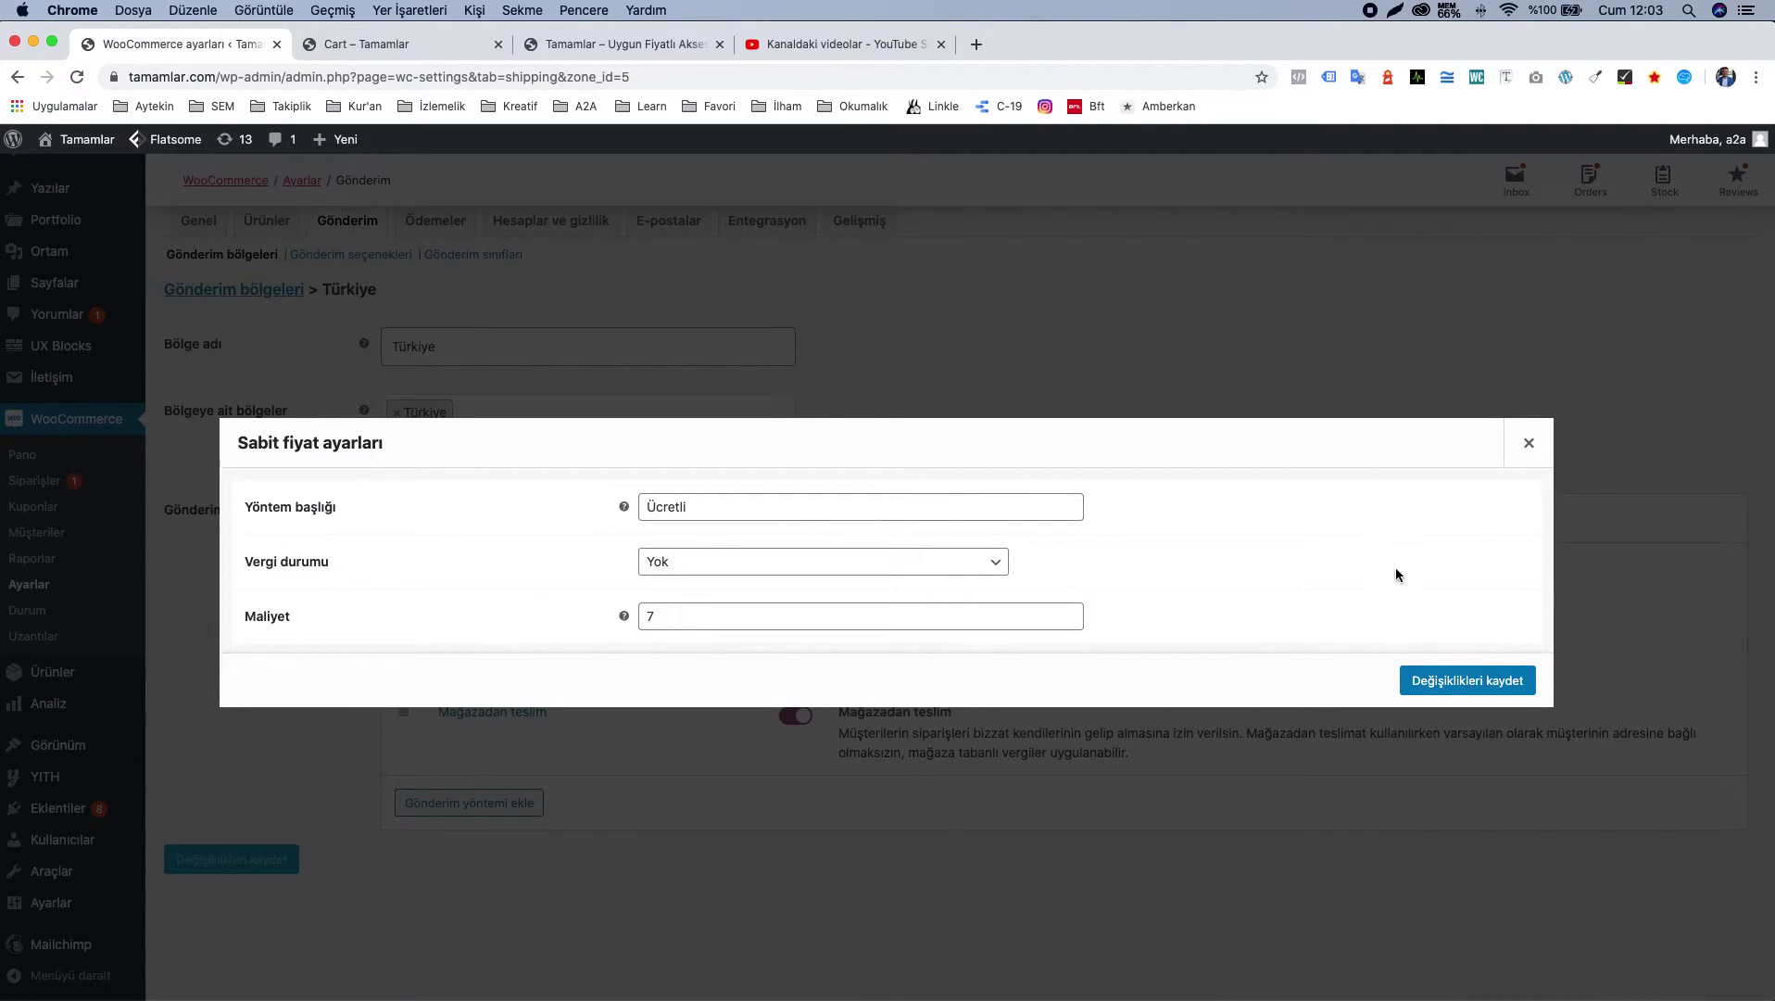
click(1410, 680)
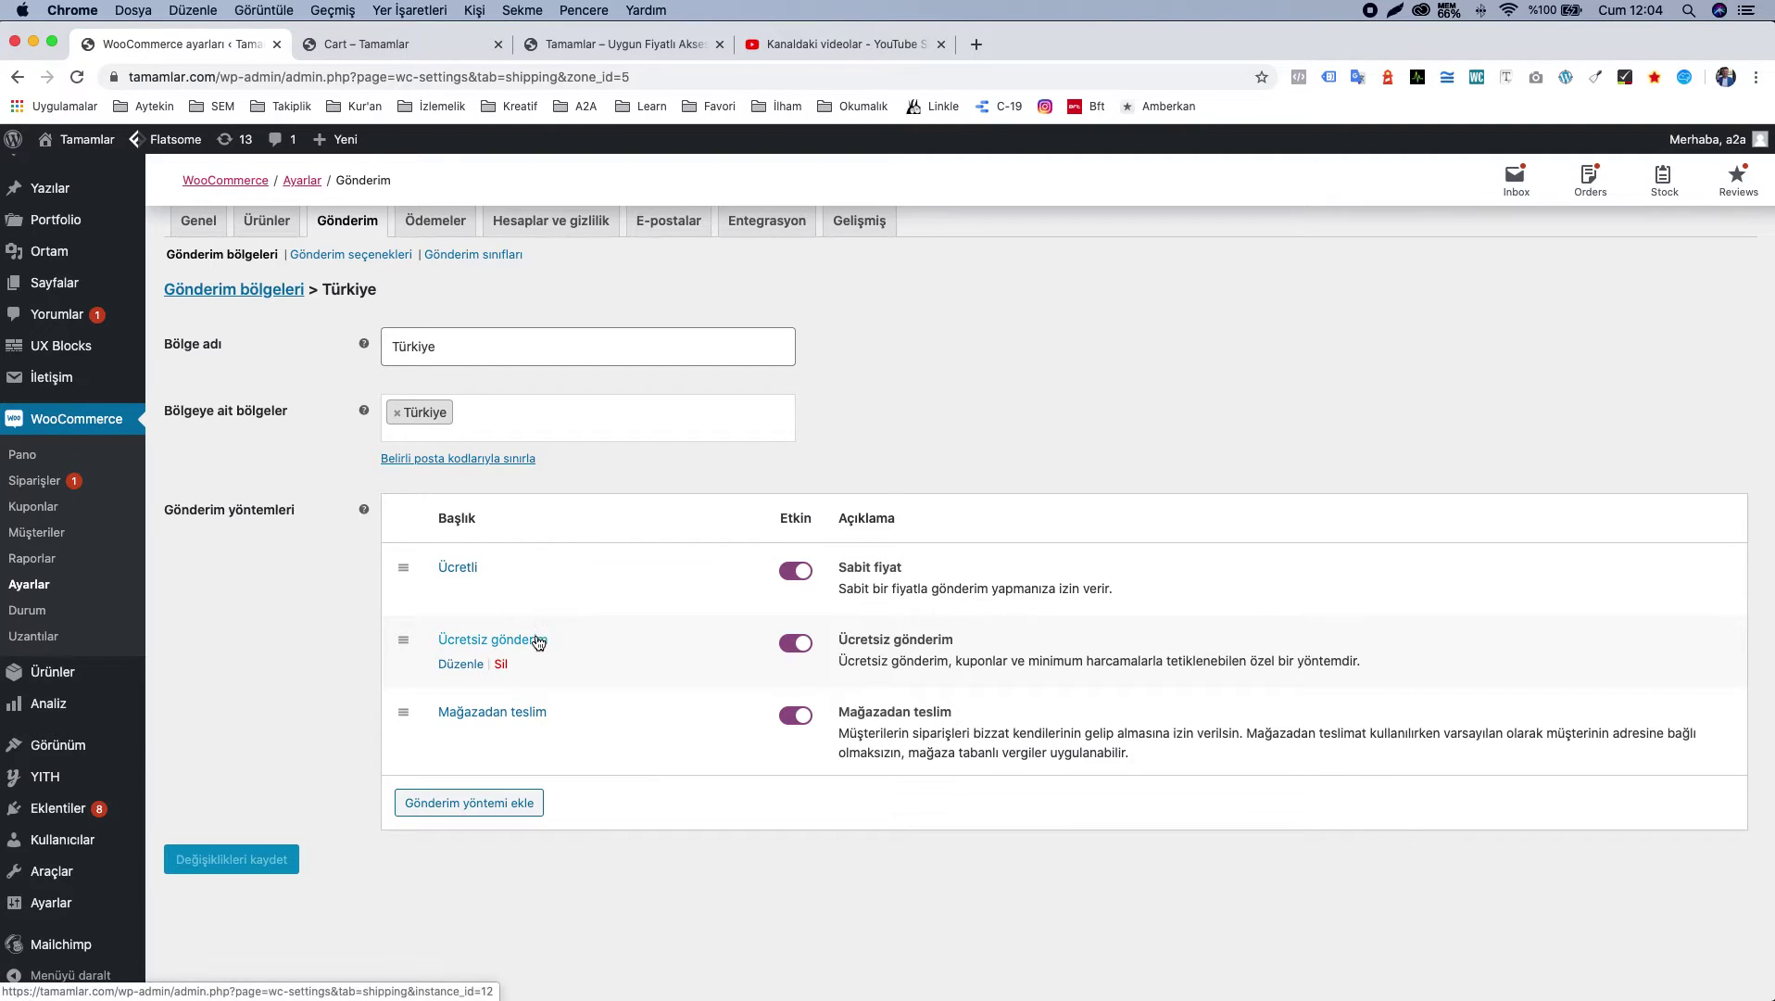
Step: Set the Ücretsiz gönderim method to require a minimum order amount (Asgari sipariş tutarı) of 75 and save its settings
click(452, 667)
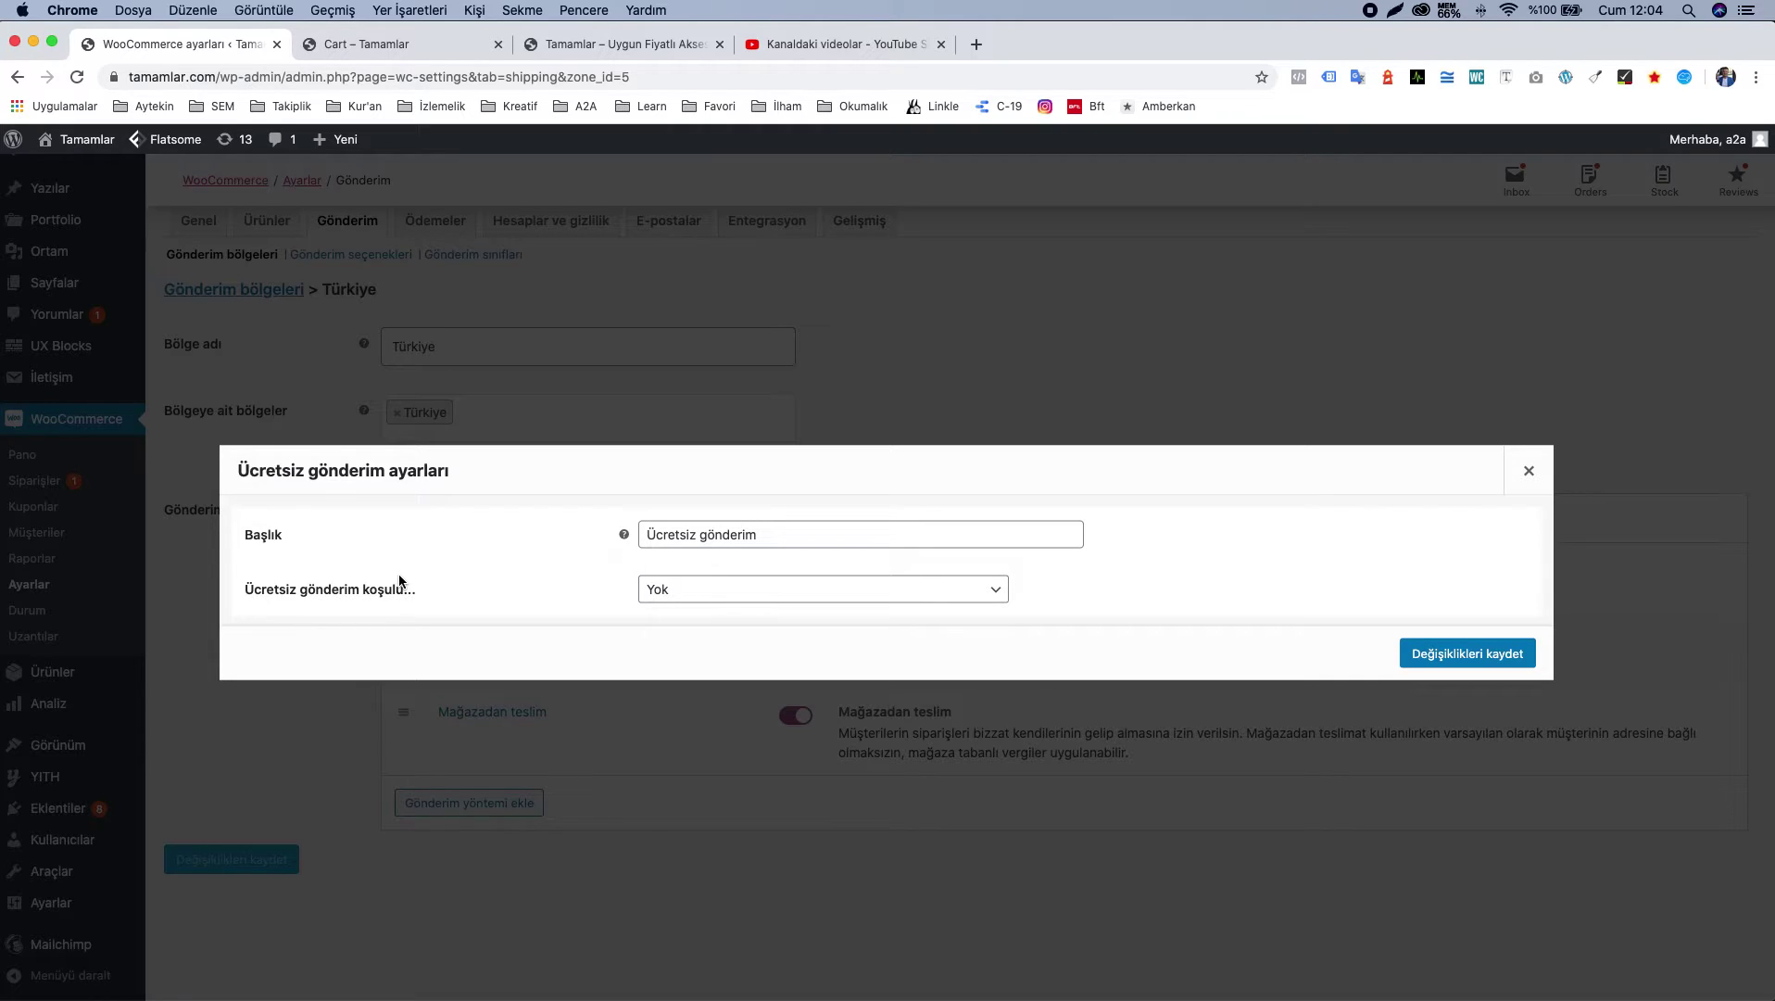
click(896, 593)
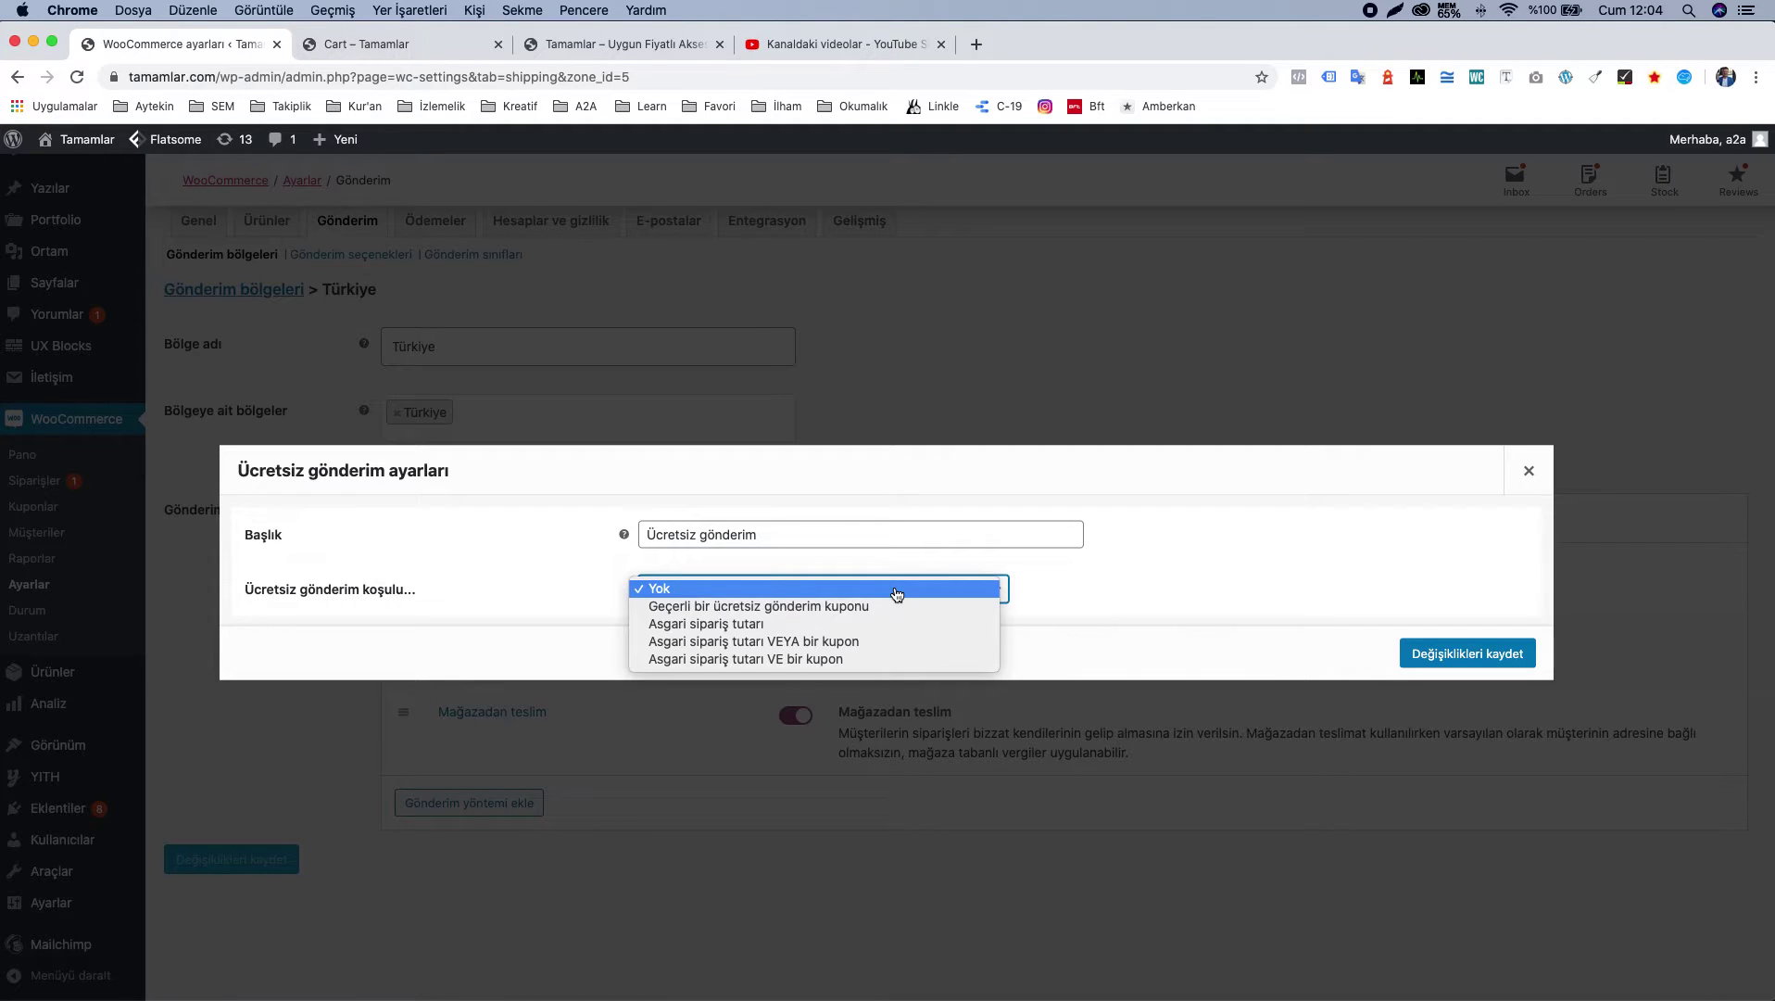
click(809, 625)
double_click(807, 618)
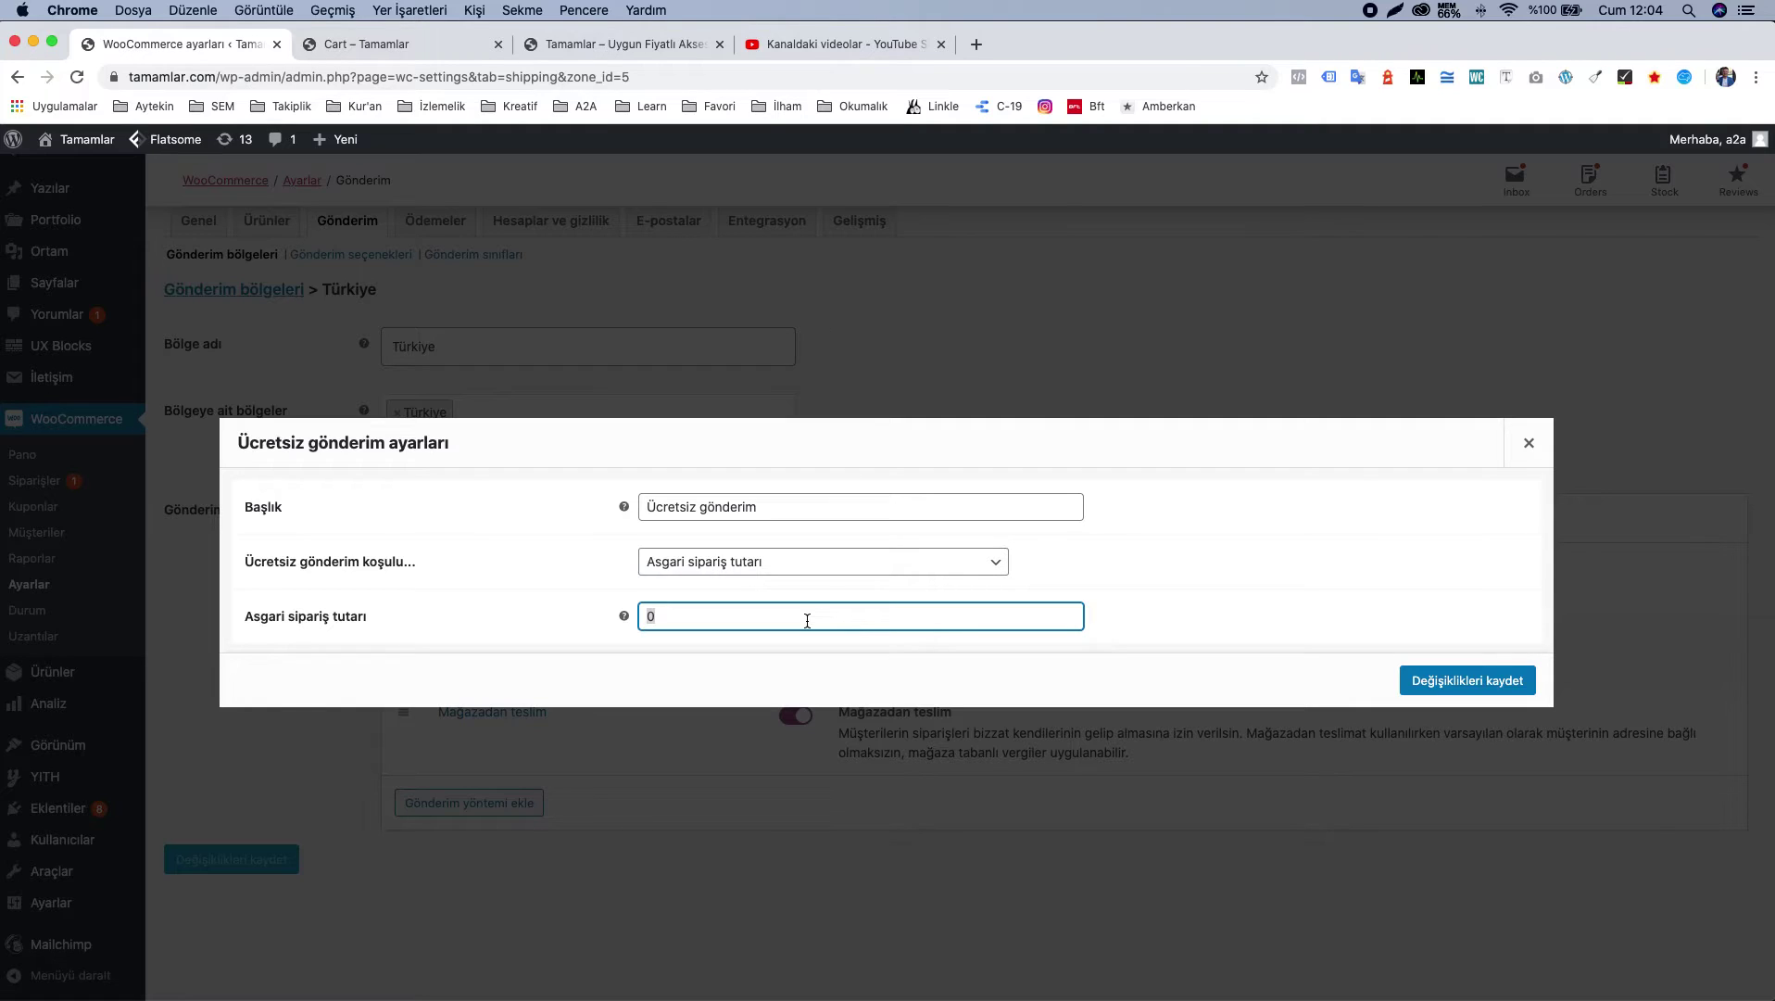
text(75)
click(1323, 594)
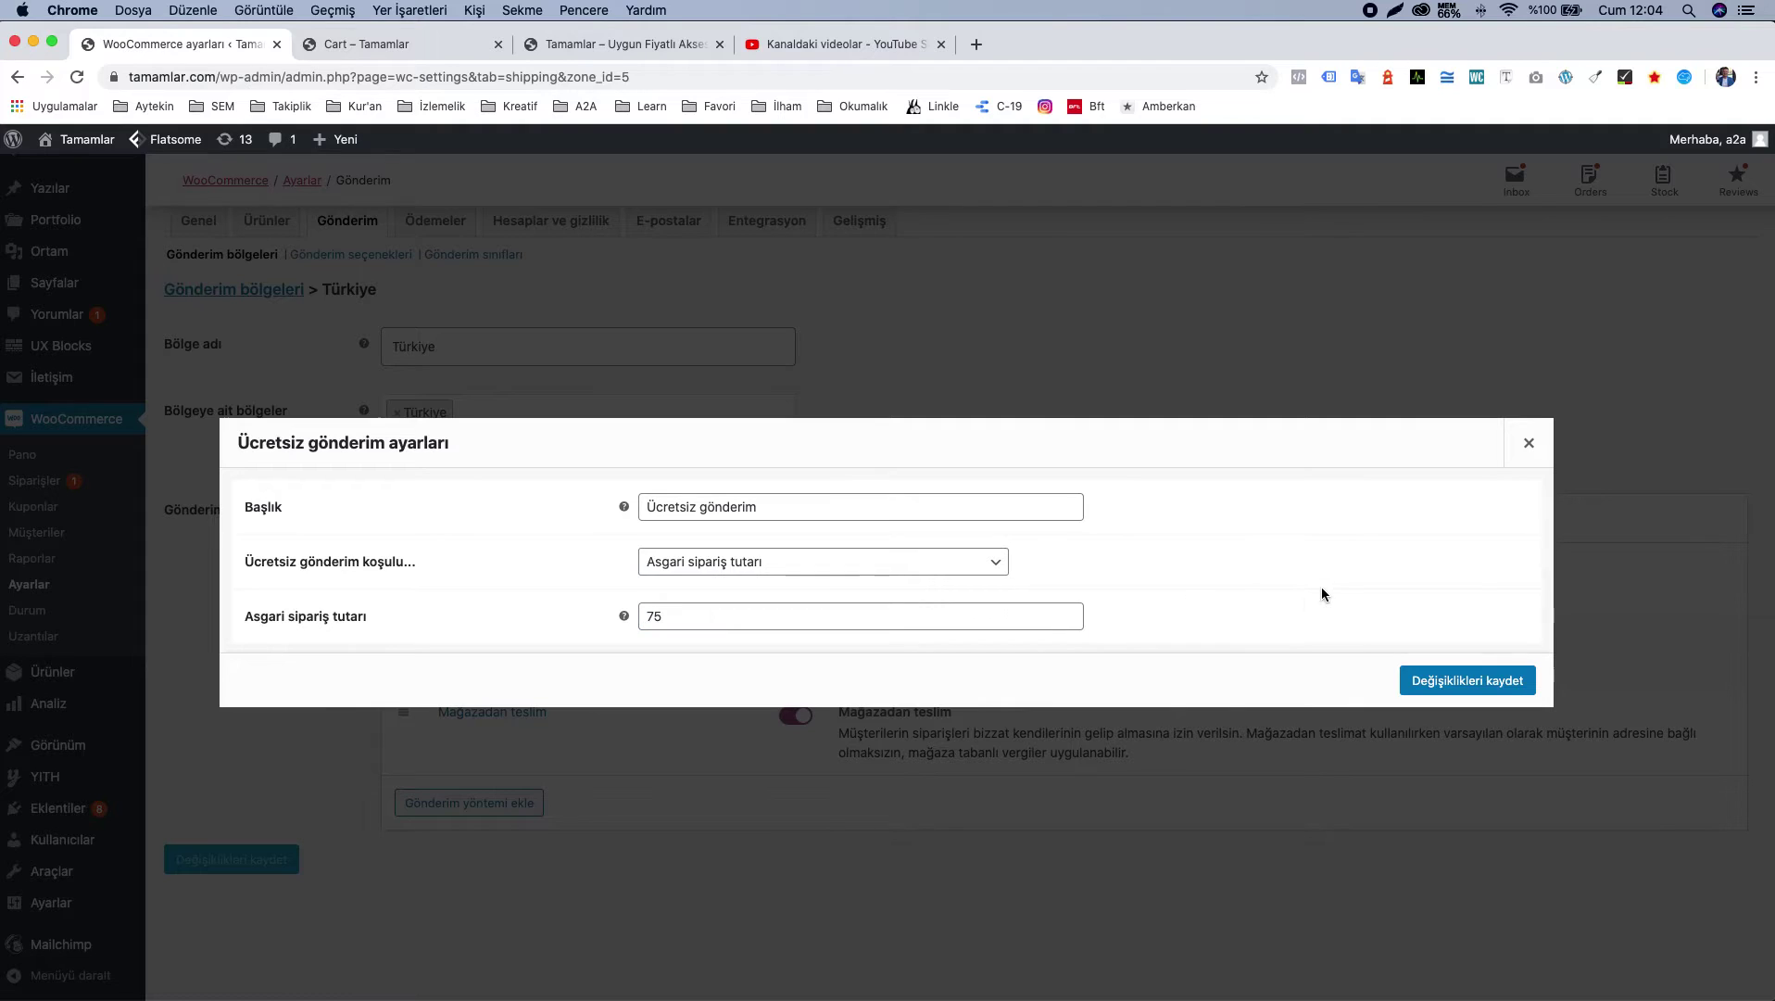
click(1449, 683)
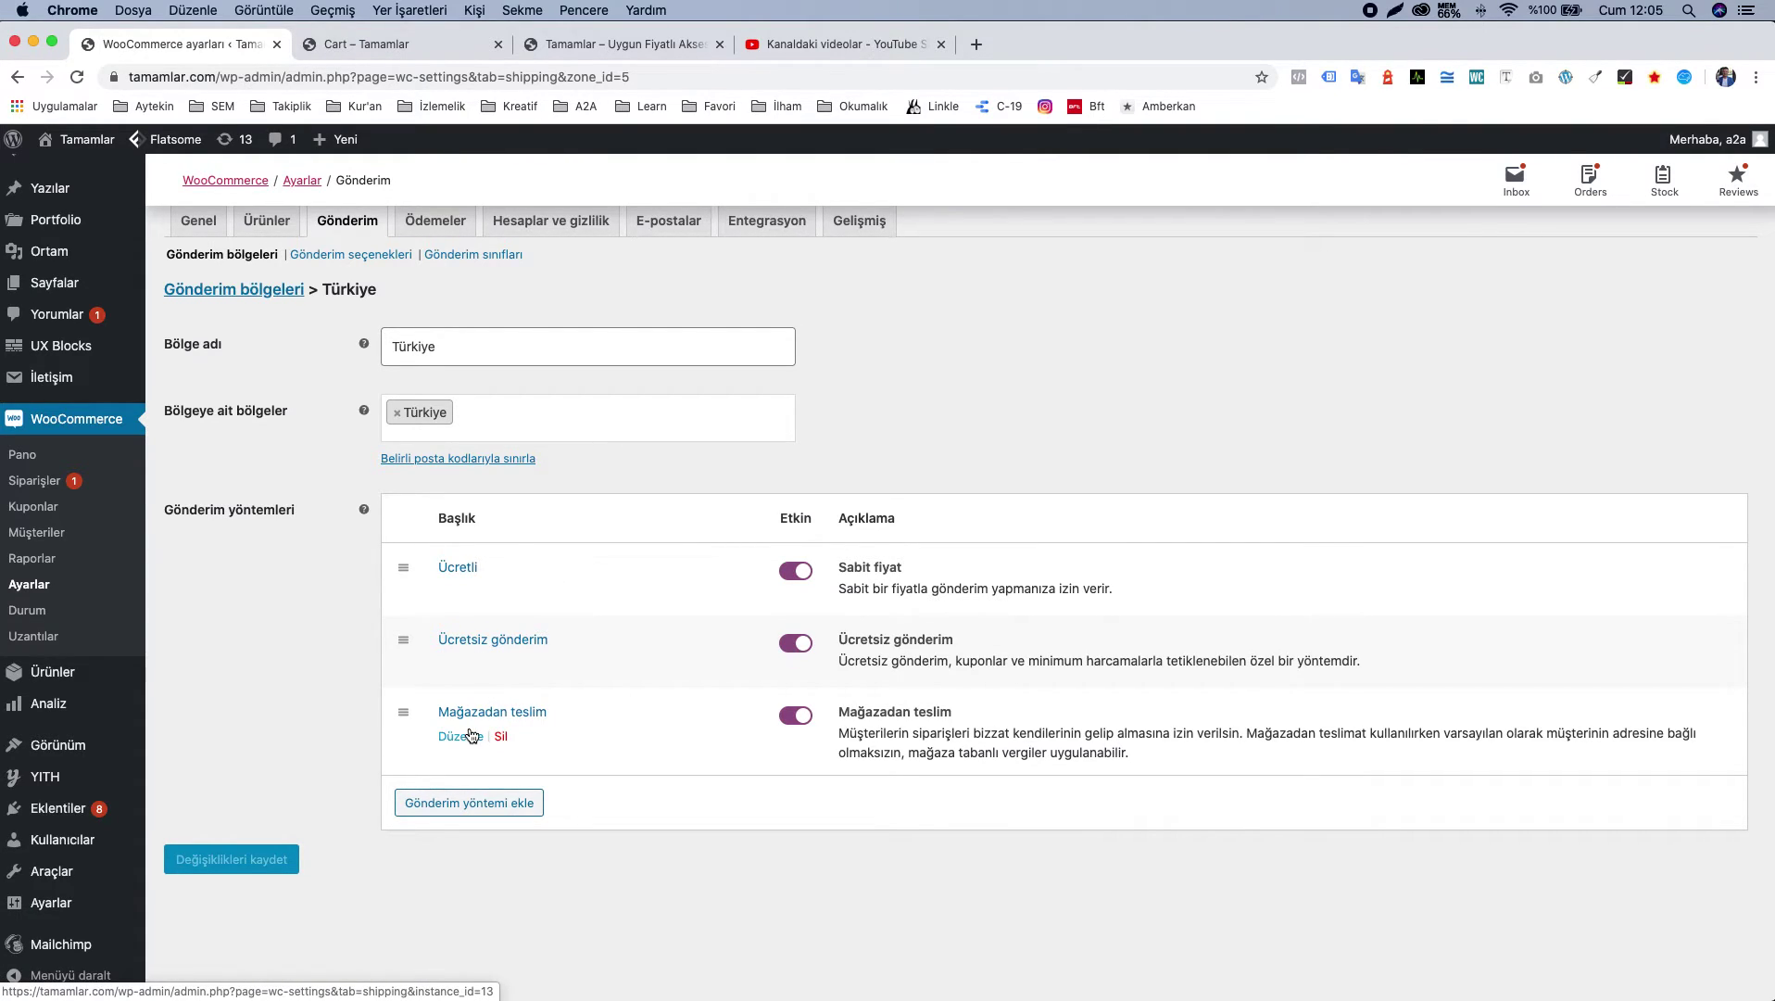
Step: Edit the Mağazadan teslim method, changing its title to Kapıda Ödeme and its tax status to Yok
click(468, 740)
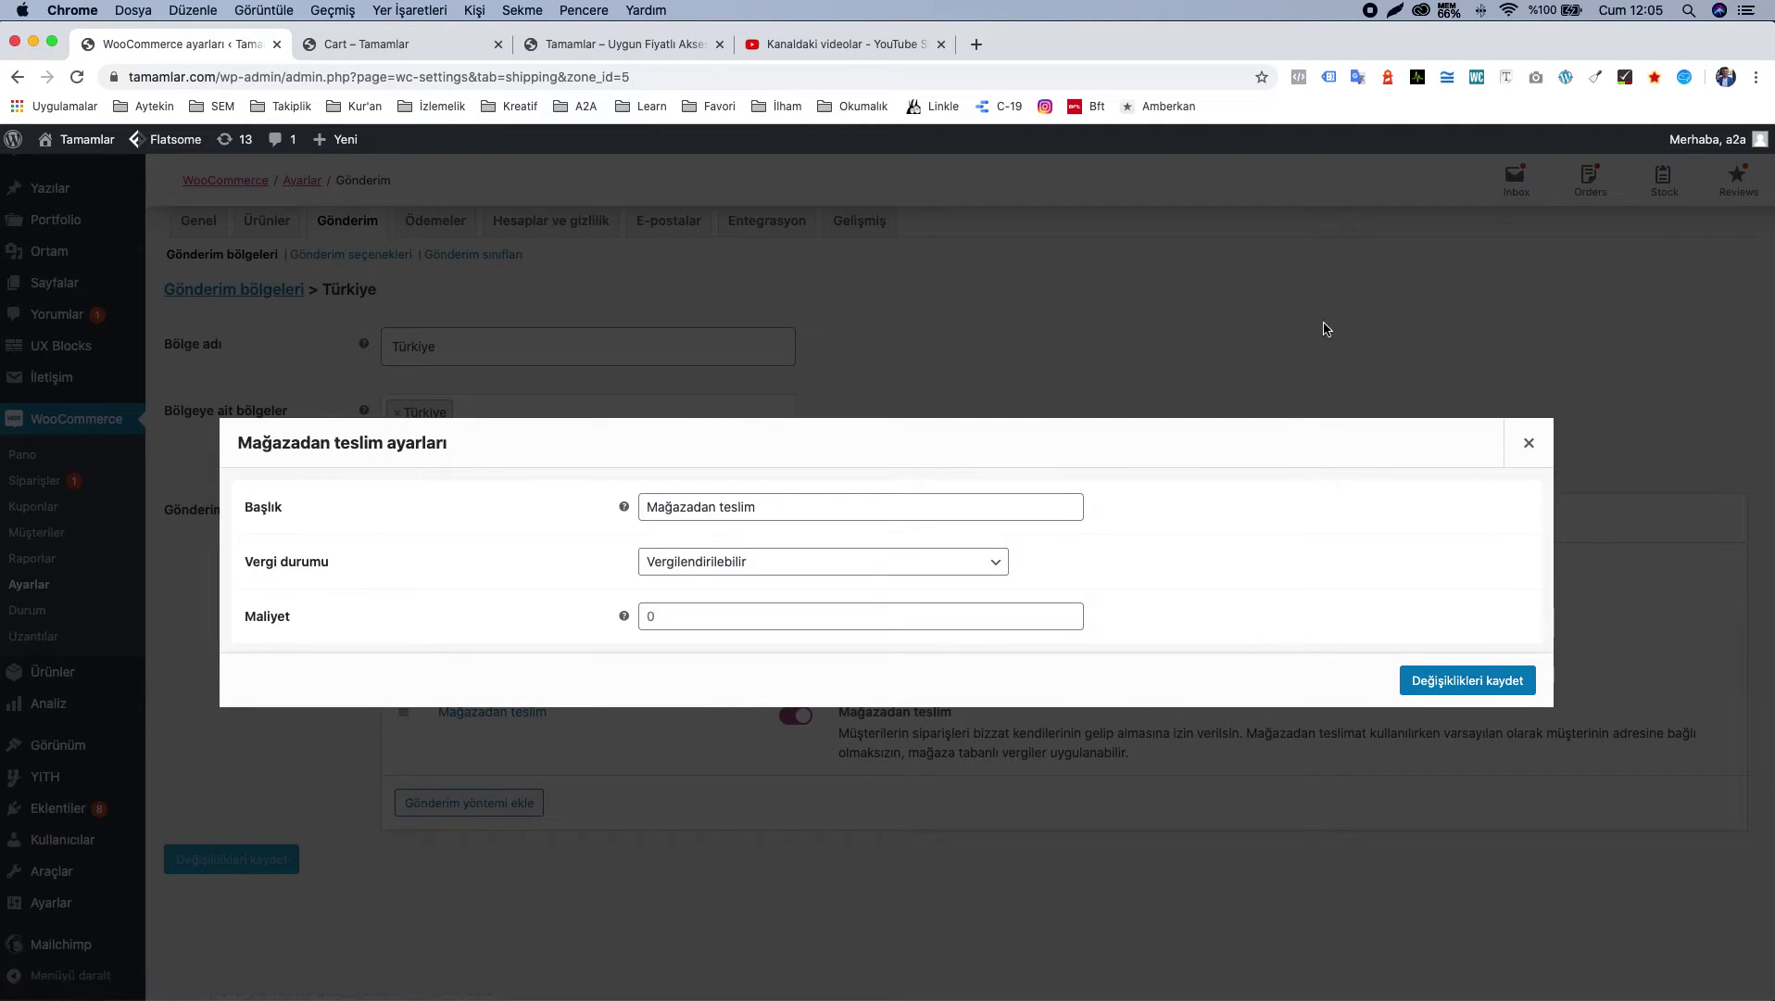
triple_click(778, 501)
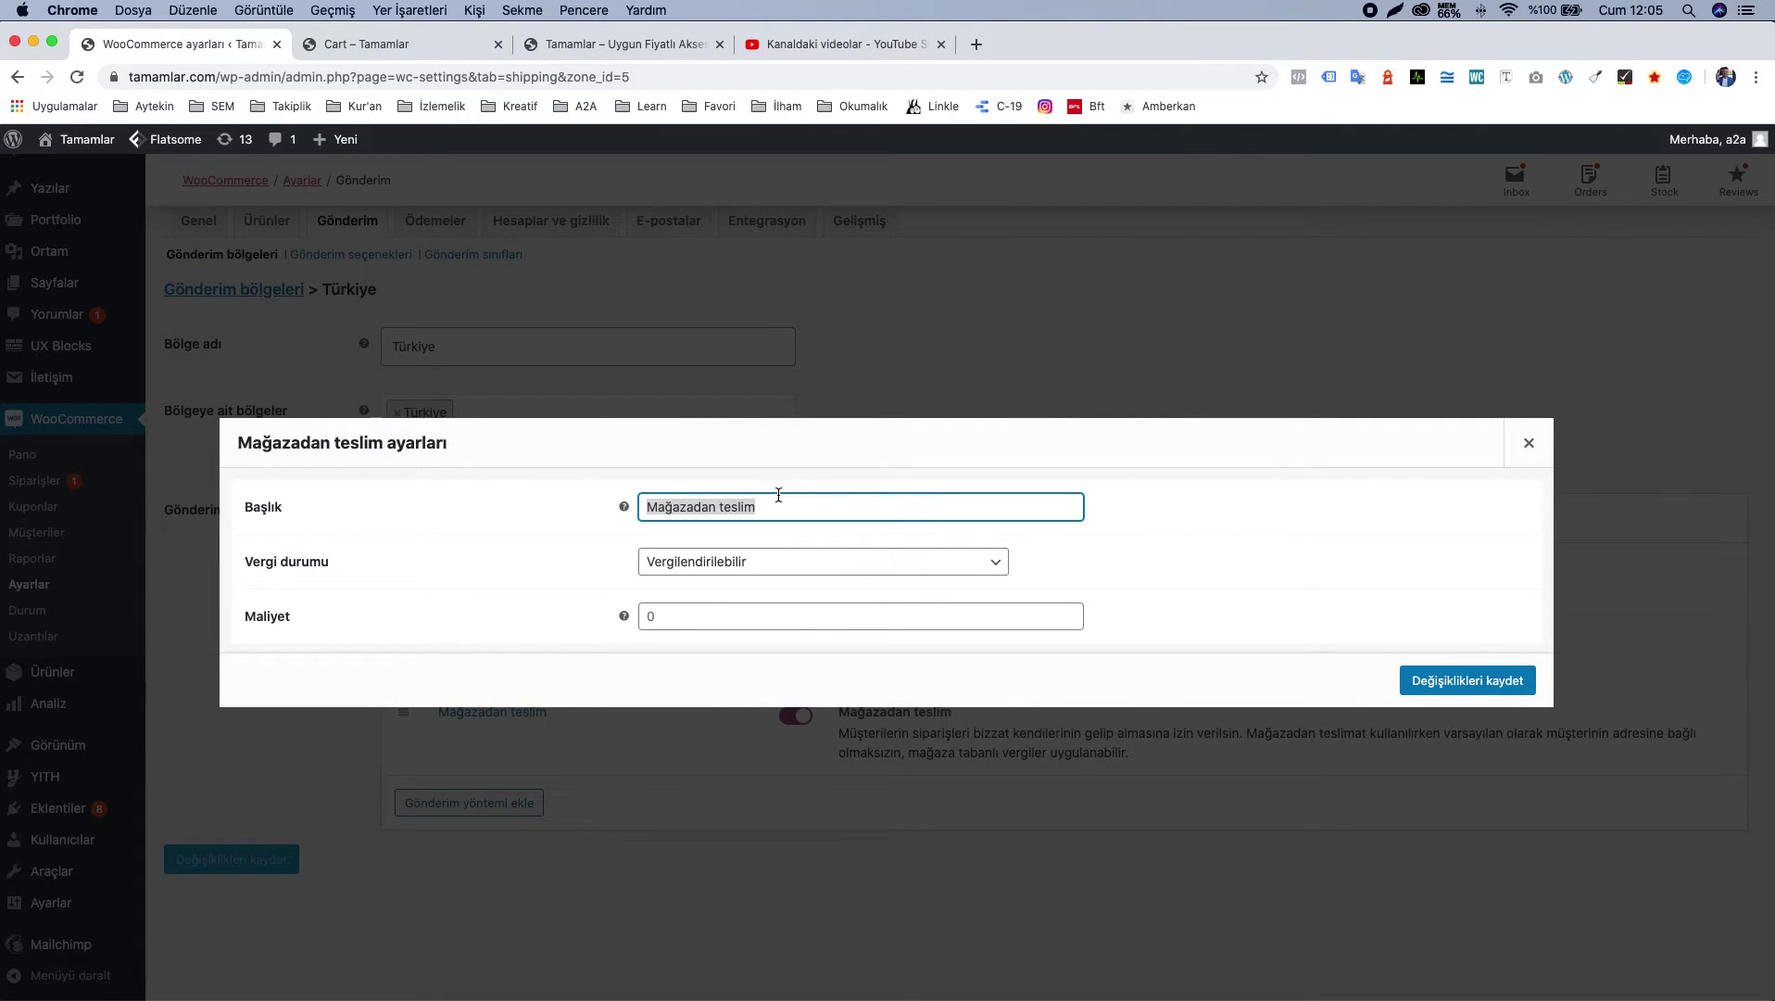
text(Kapıda Ödeme)
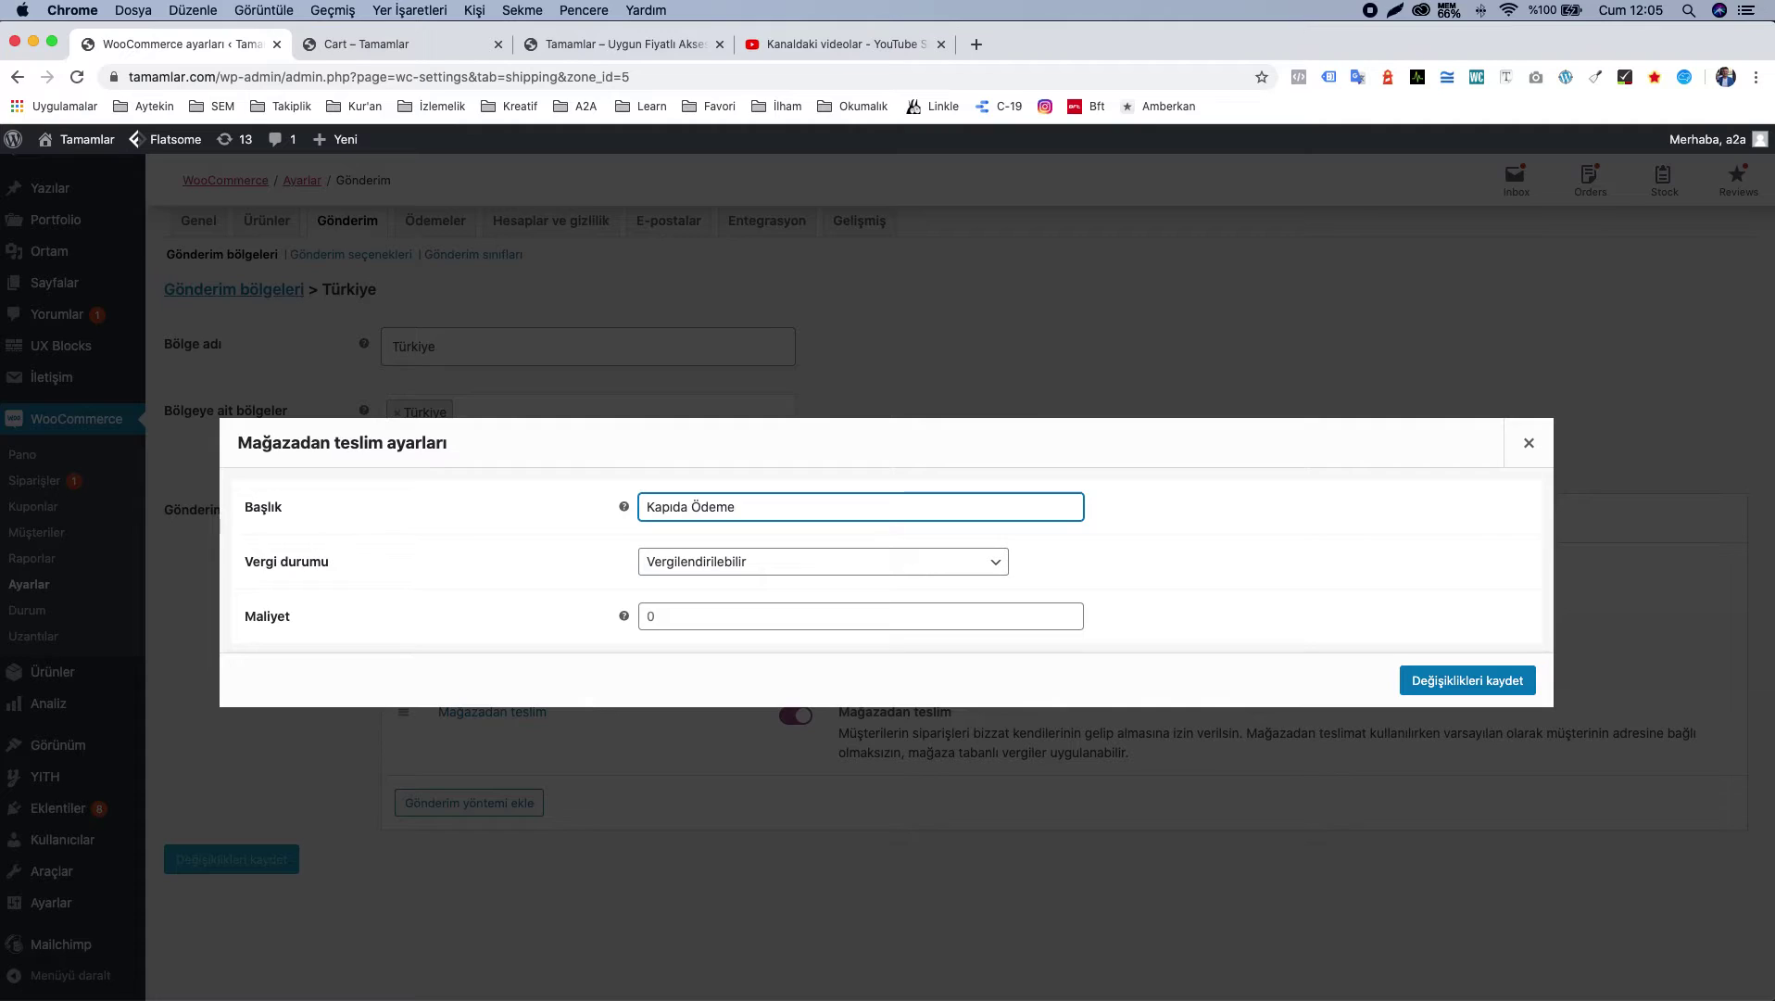
click(762, 568)
click(706, 578)
Step: Enter 9 as the store pickup method's cost (Maliyet)
click(688, 617)
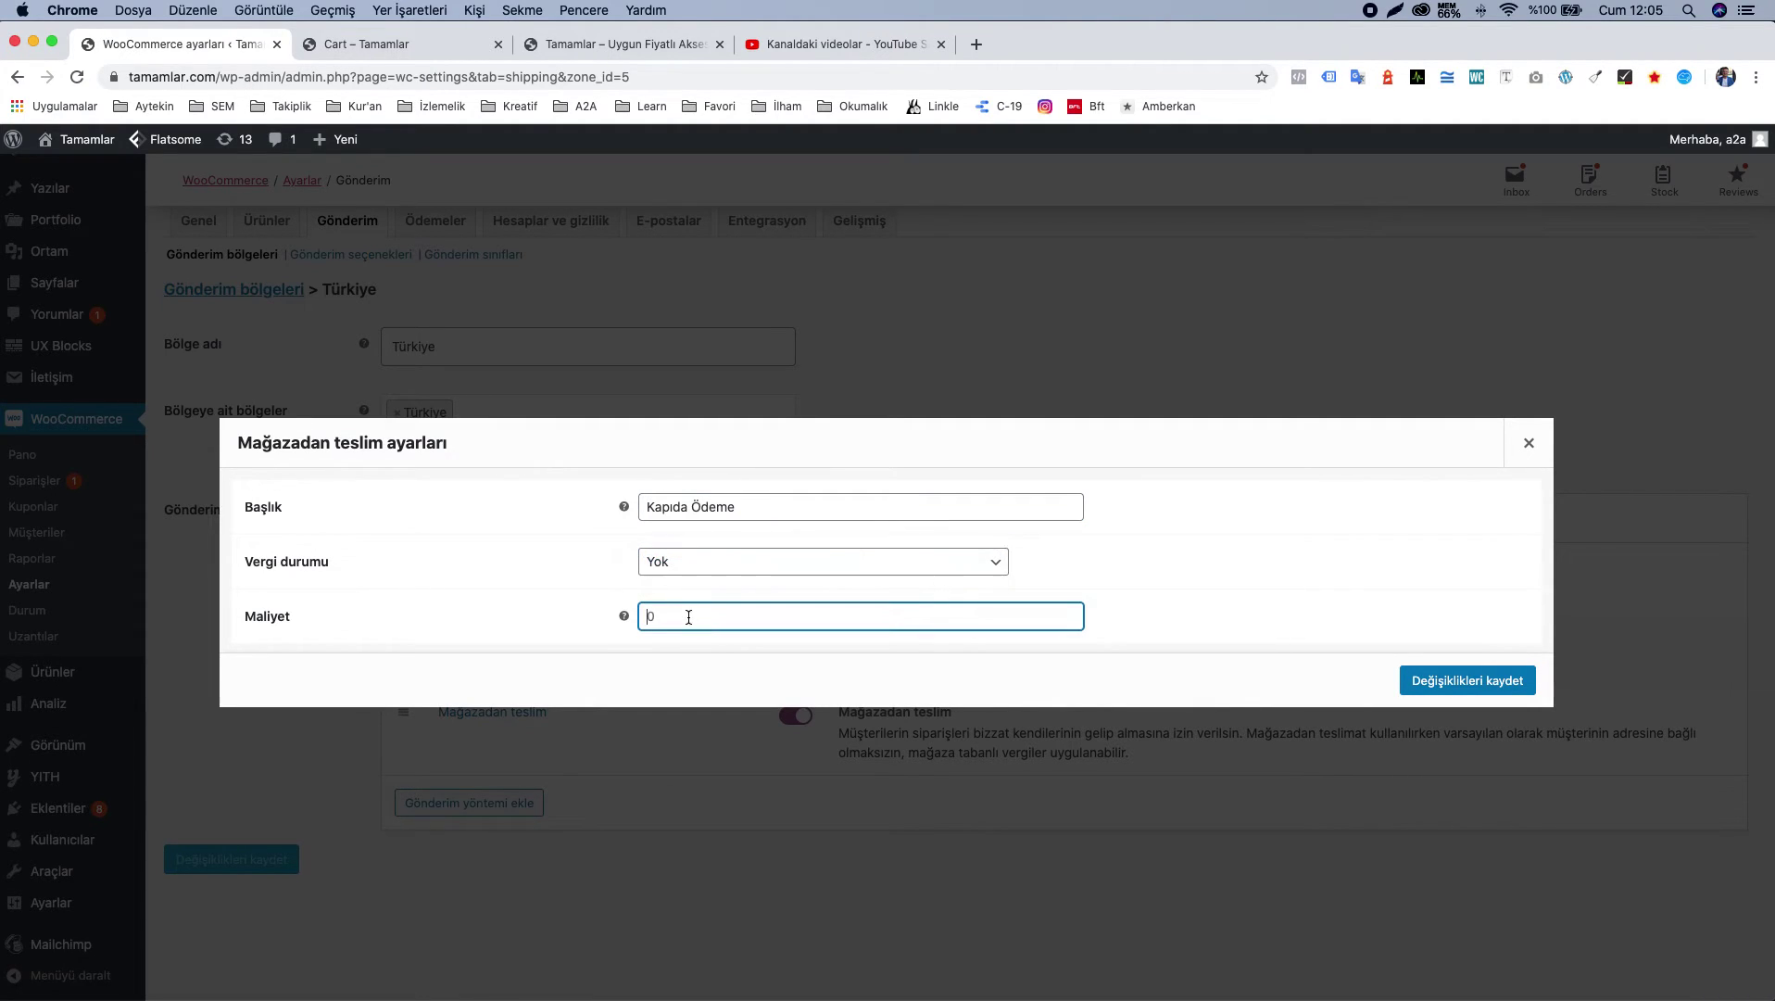
text(9)
click(508, 596)
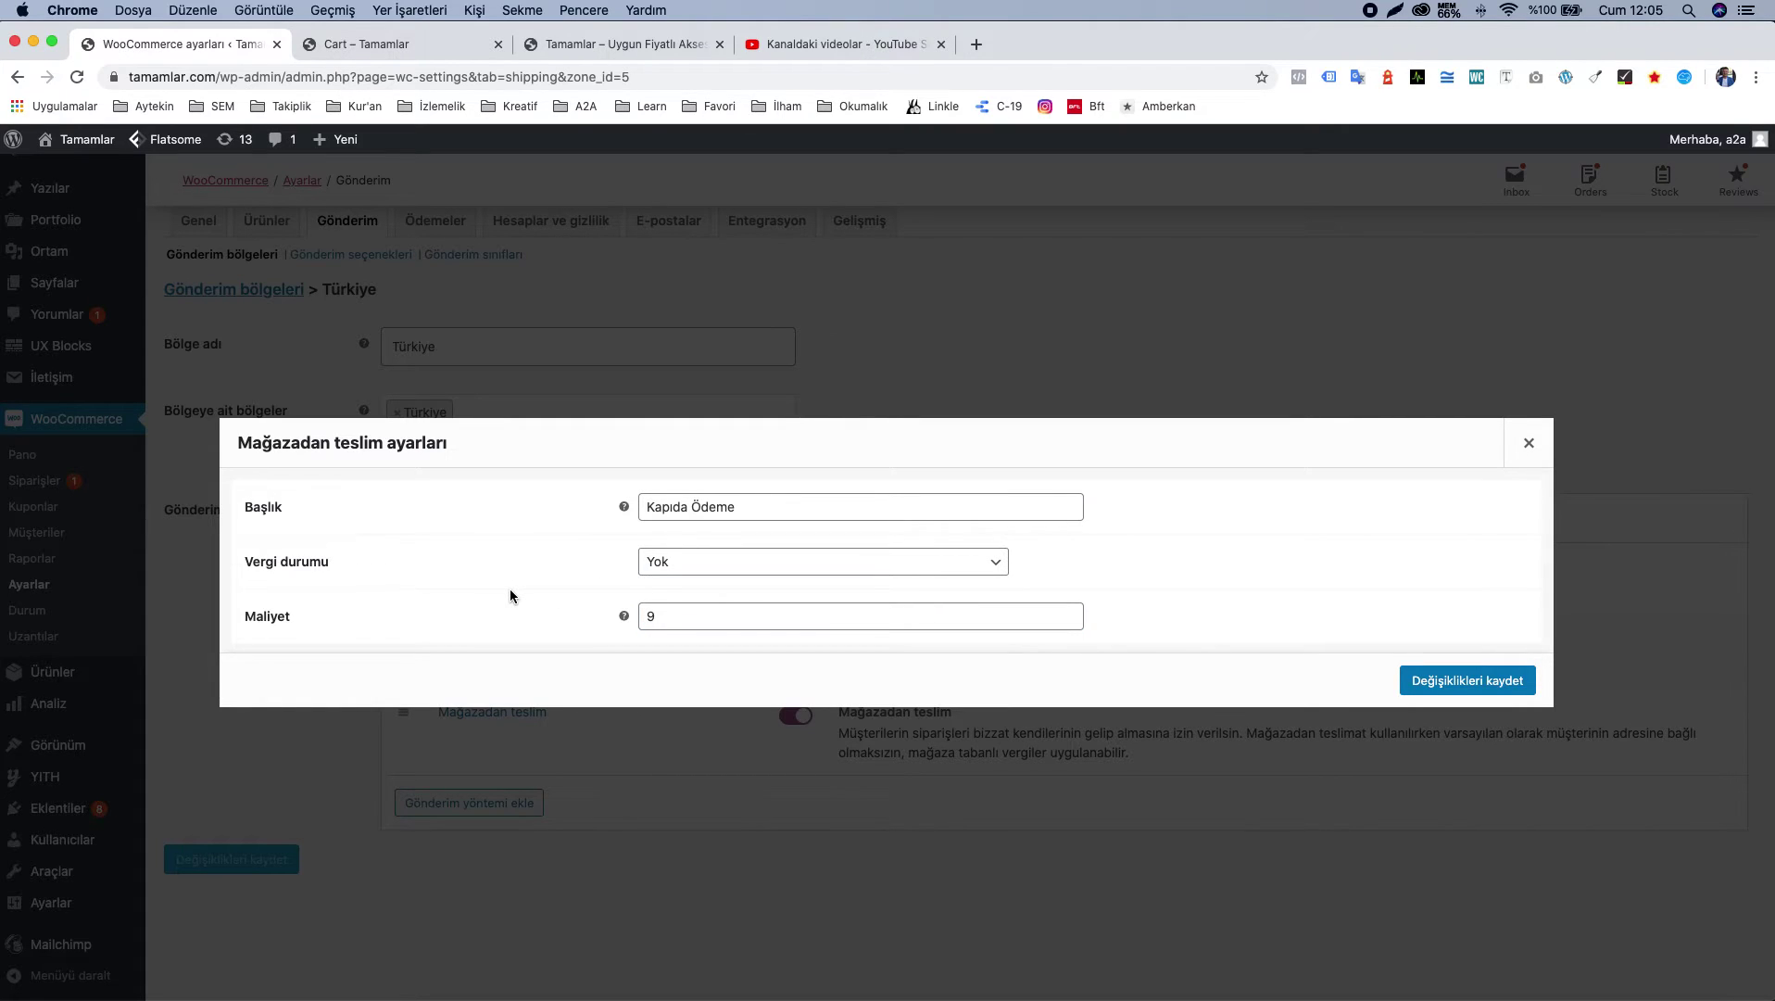
Step: Set the Kapıda Ödeme method's cost (Maliyet) to 10 and save its settings
double_click(755, 618)
text(10)
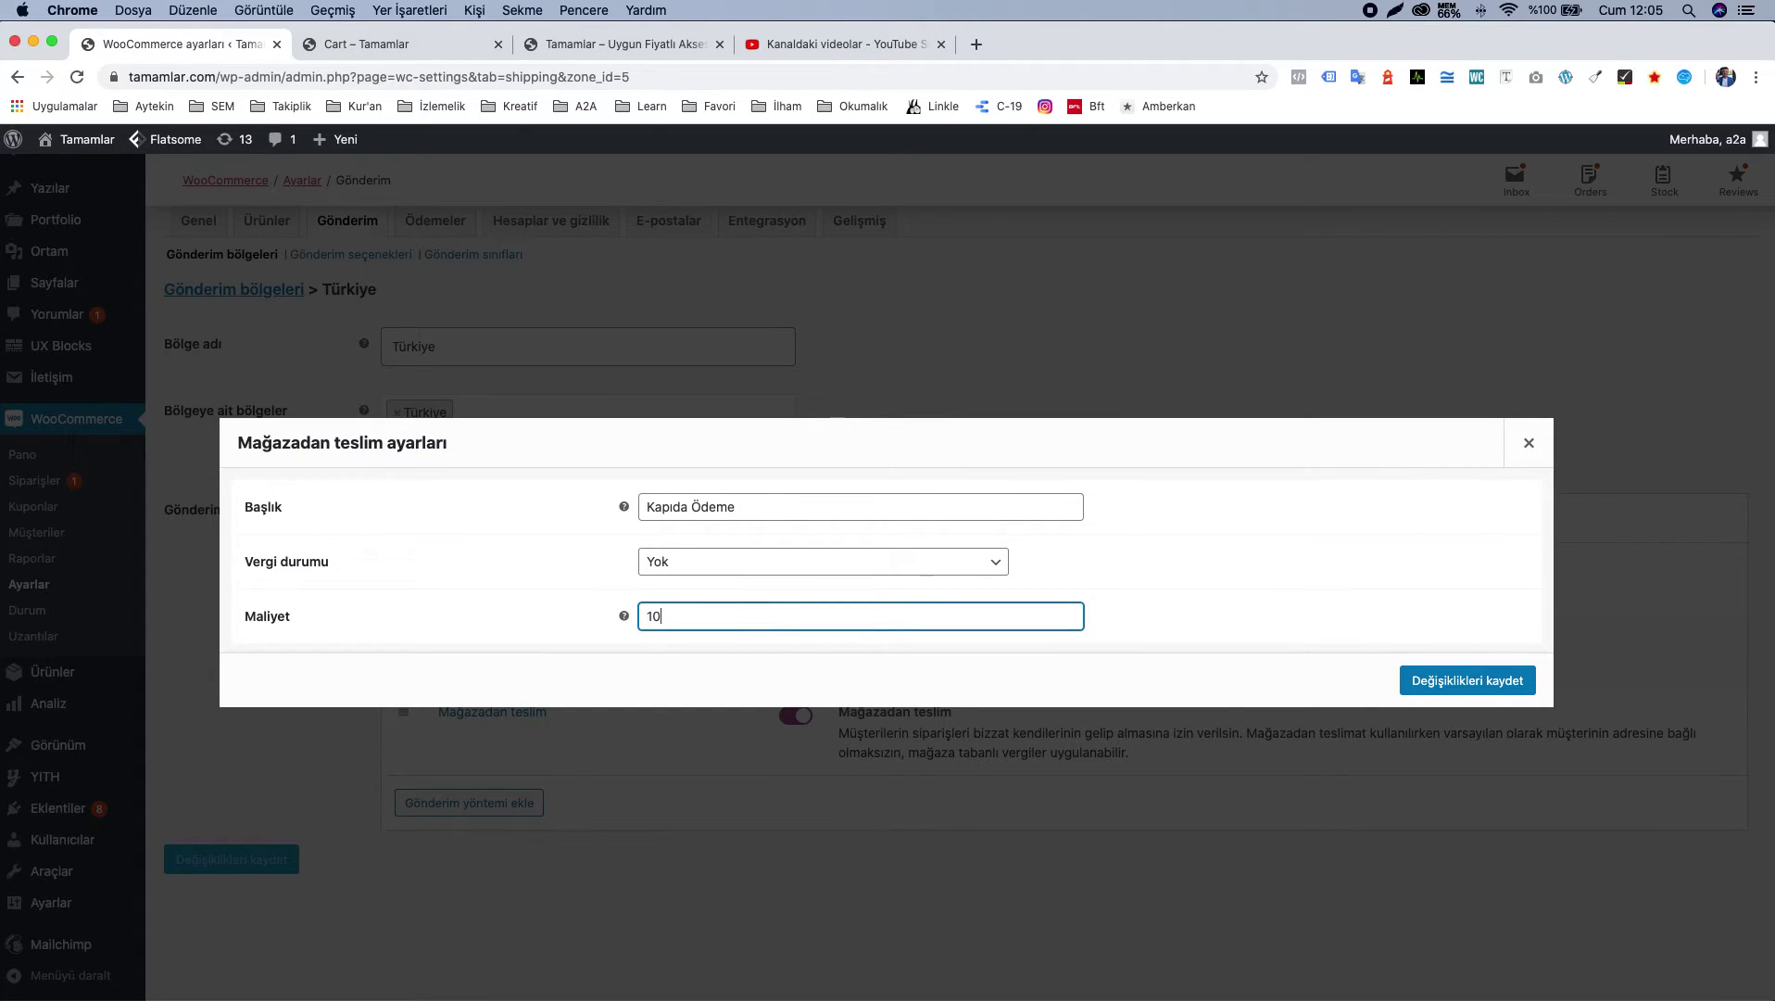
click(505, 591)
click(1453, 682)
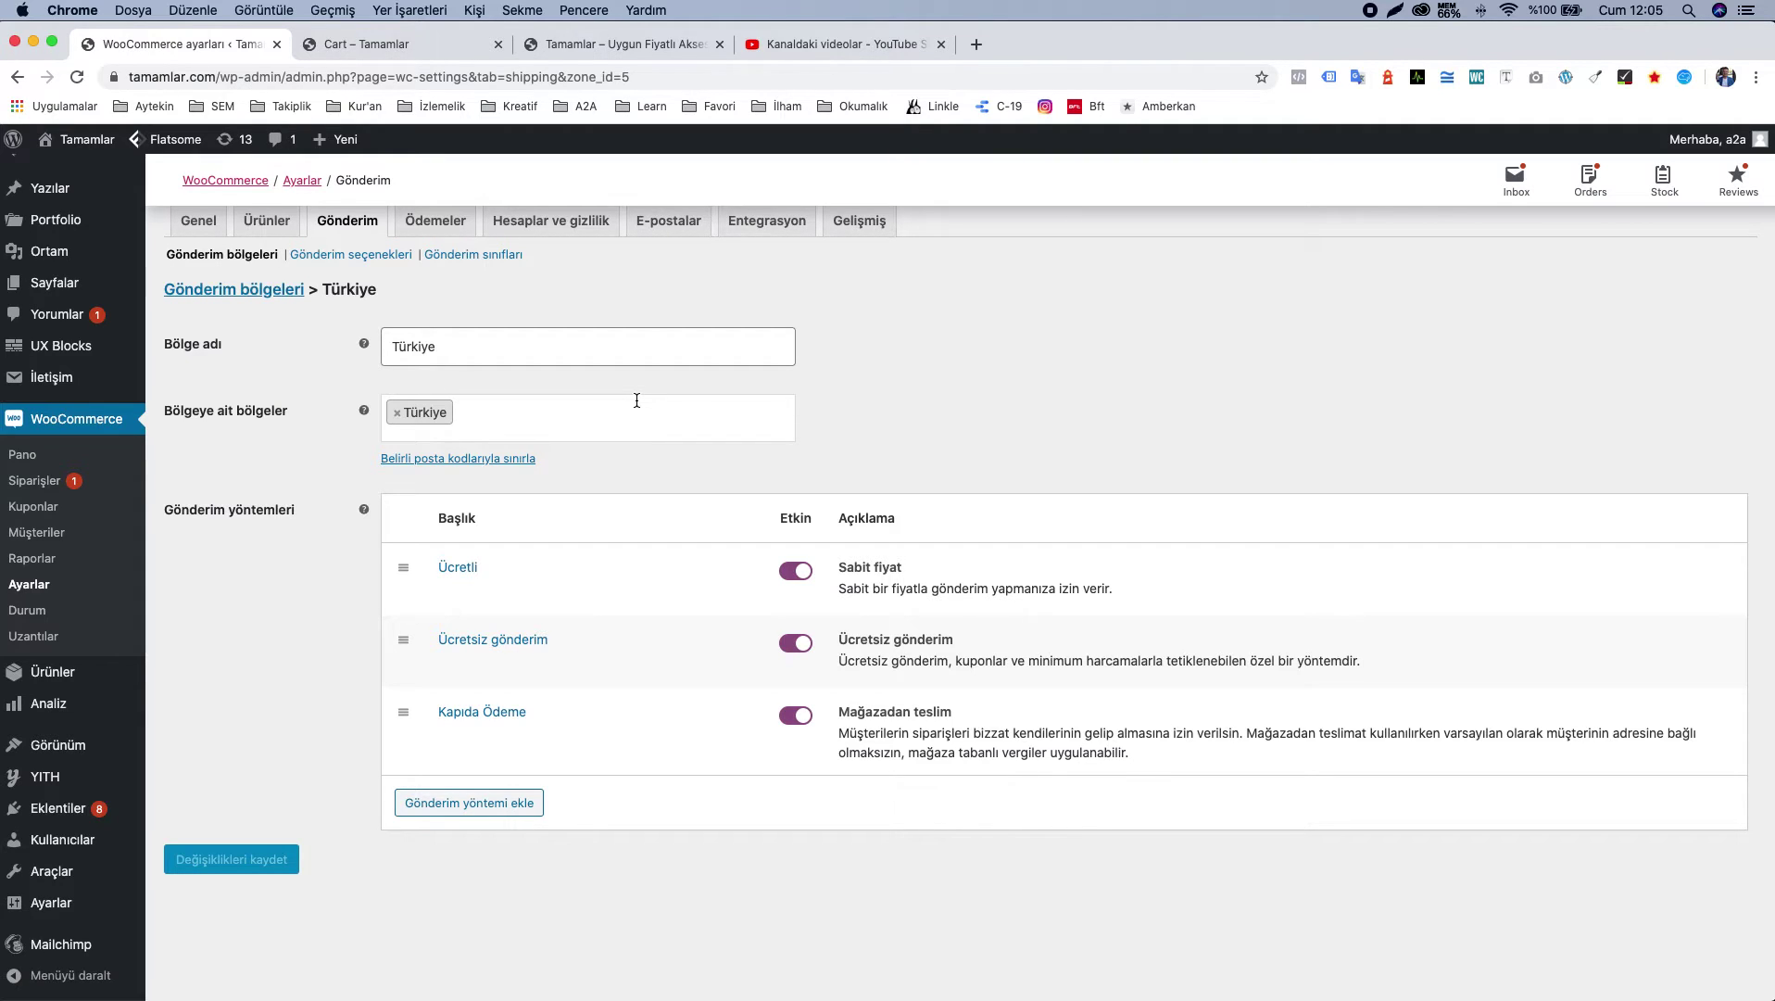
Step: Reload the storefront cart page and check the total with Ücretsiz gönderim and with Ücretli shipping
click(361, 44)
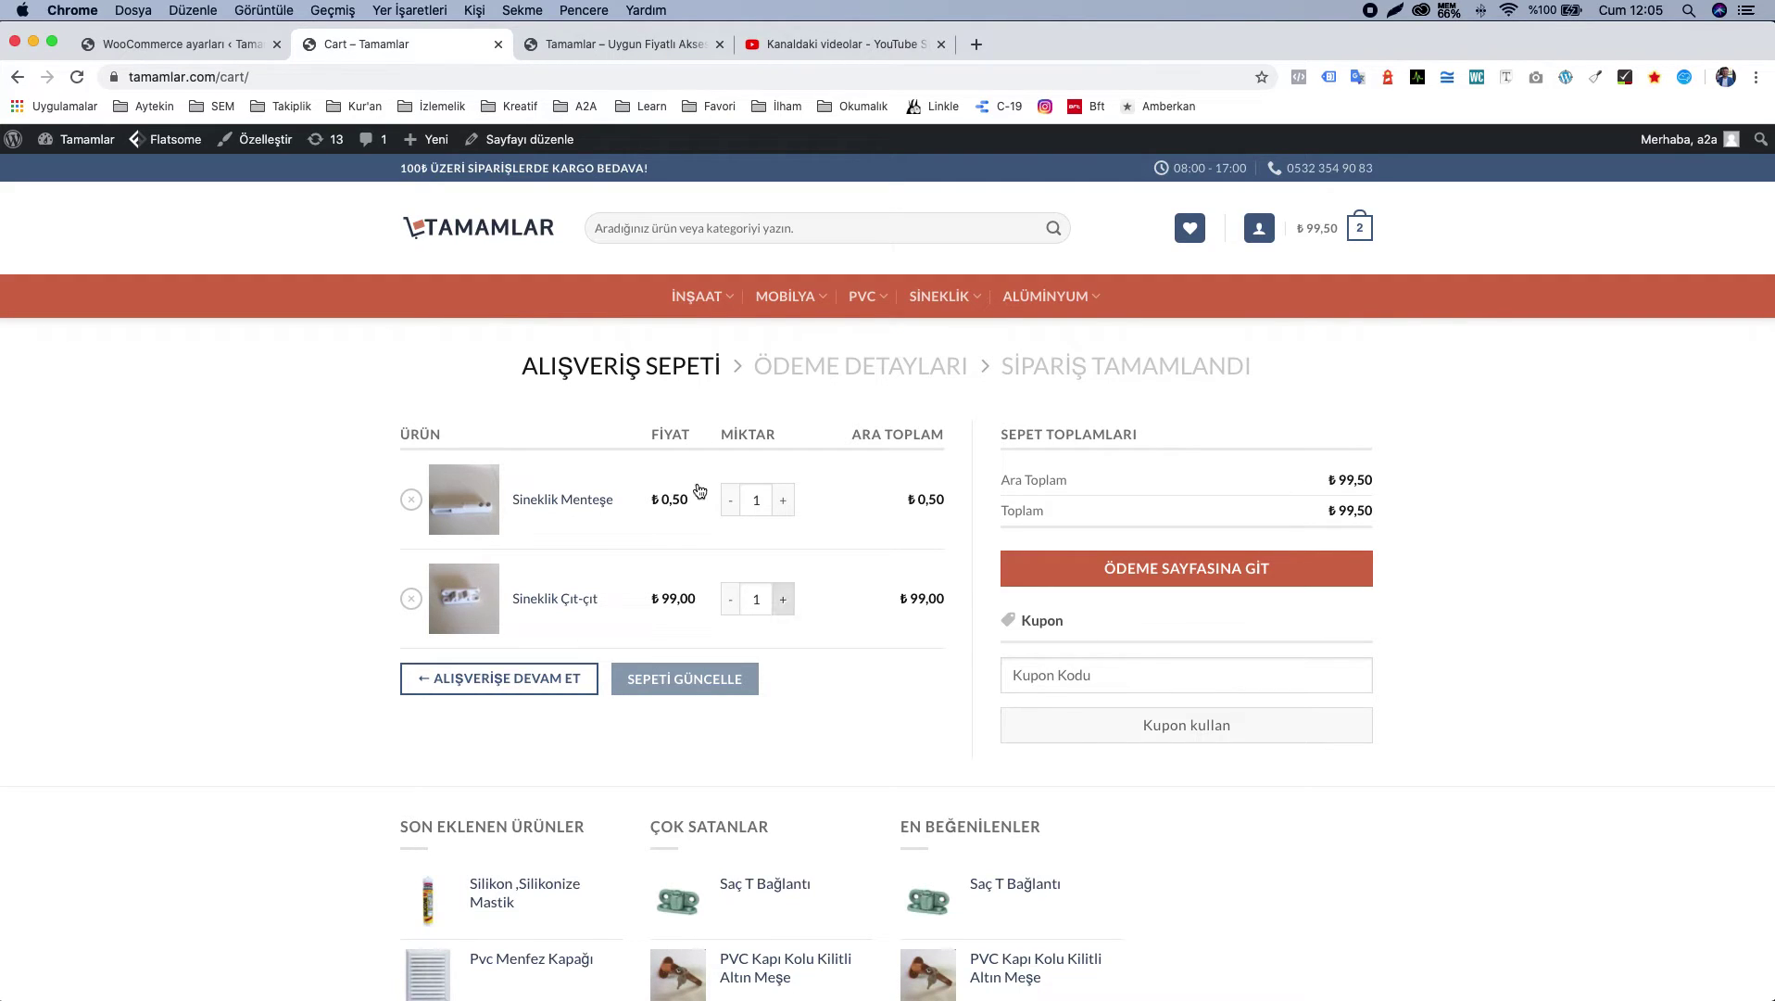
click(79, 80)
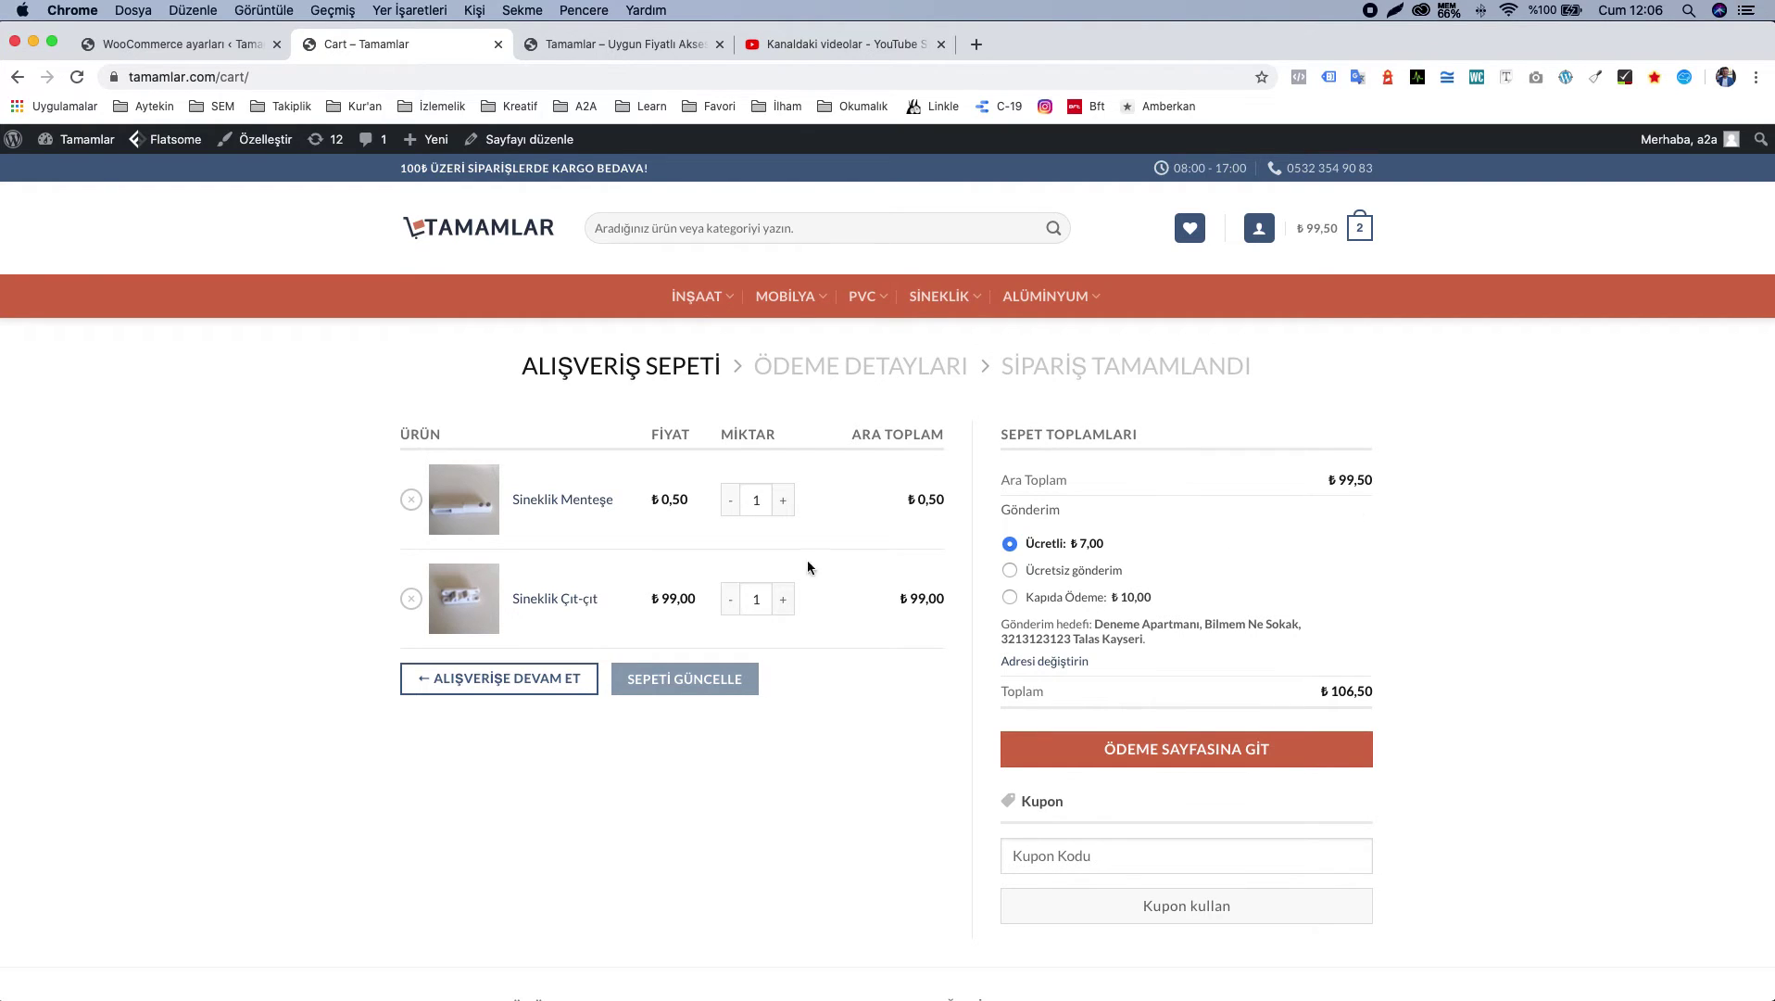
click(1071, 571)
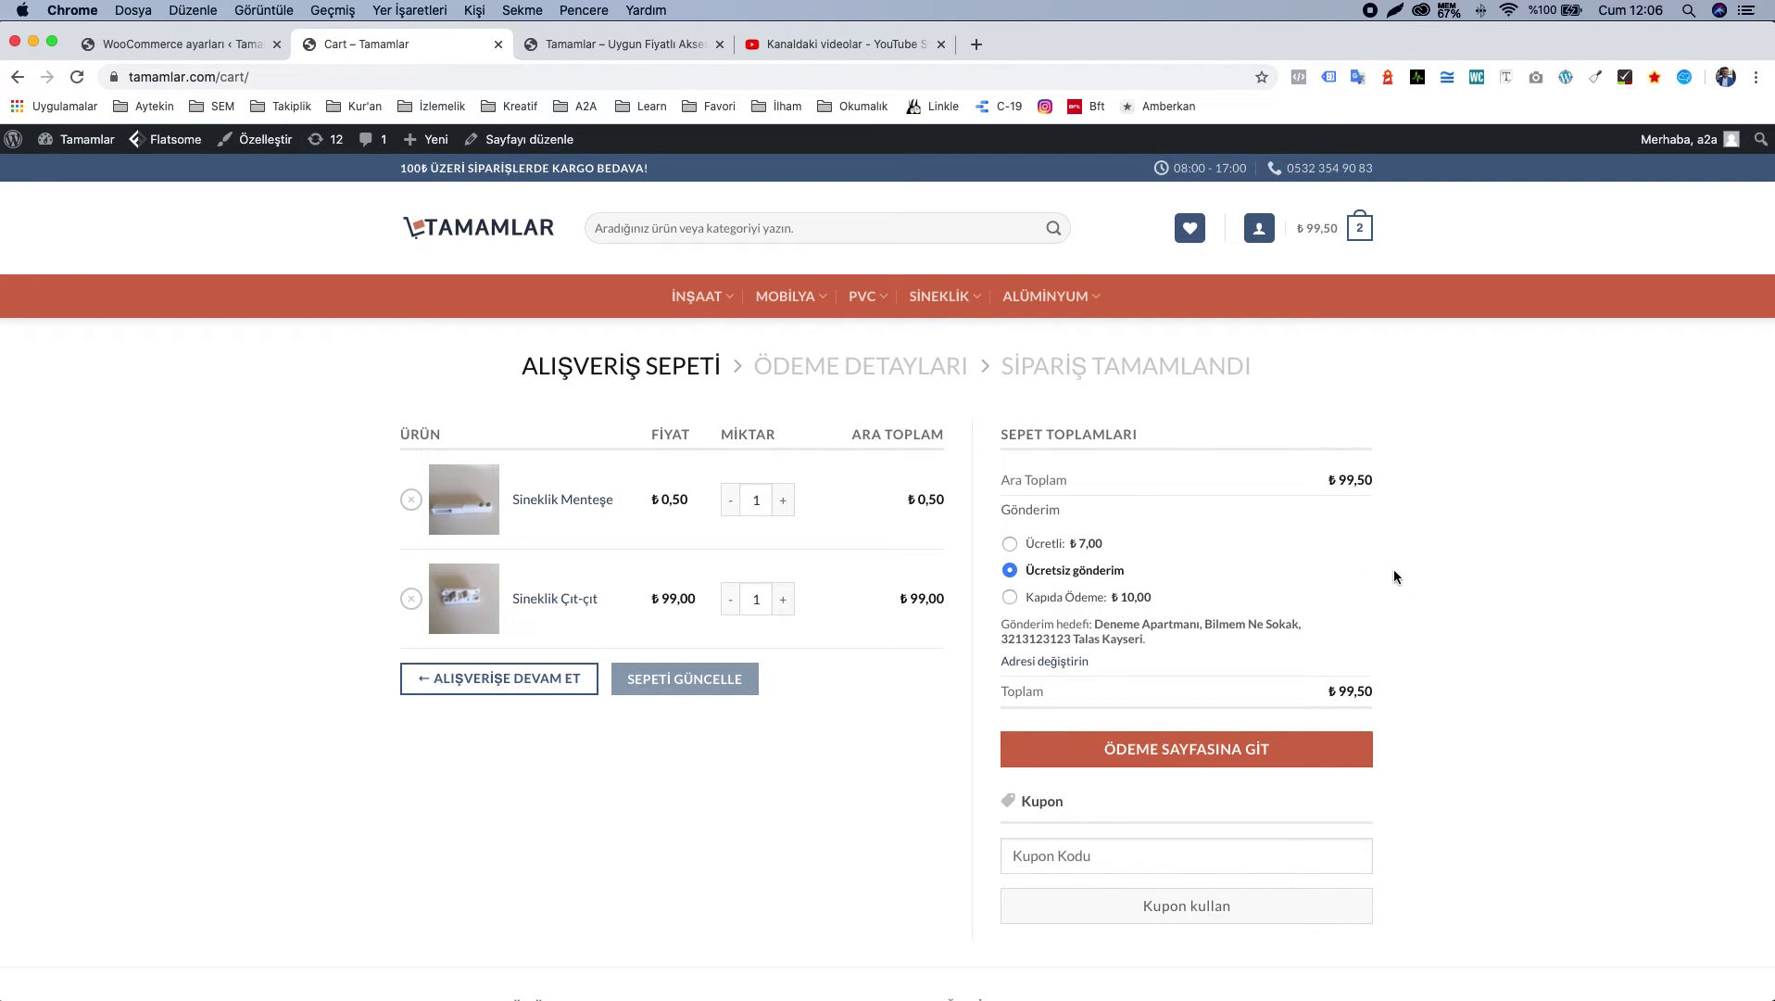
click(1052, 549)
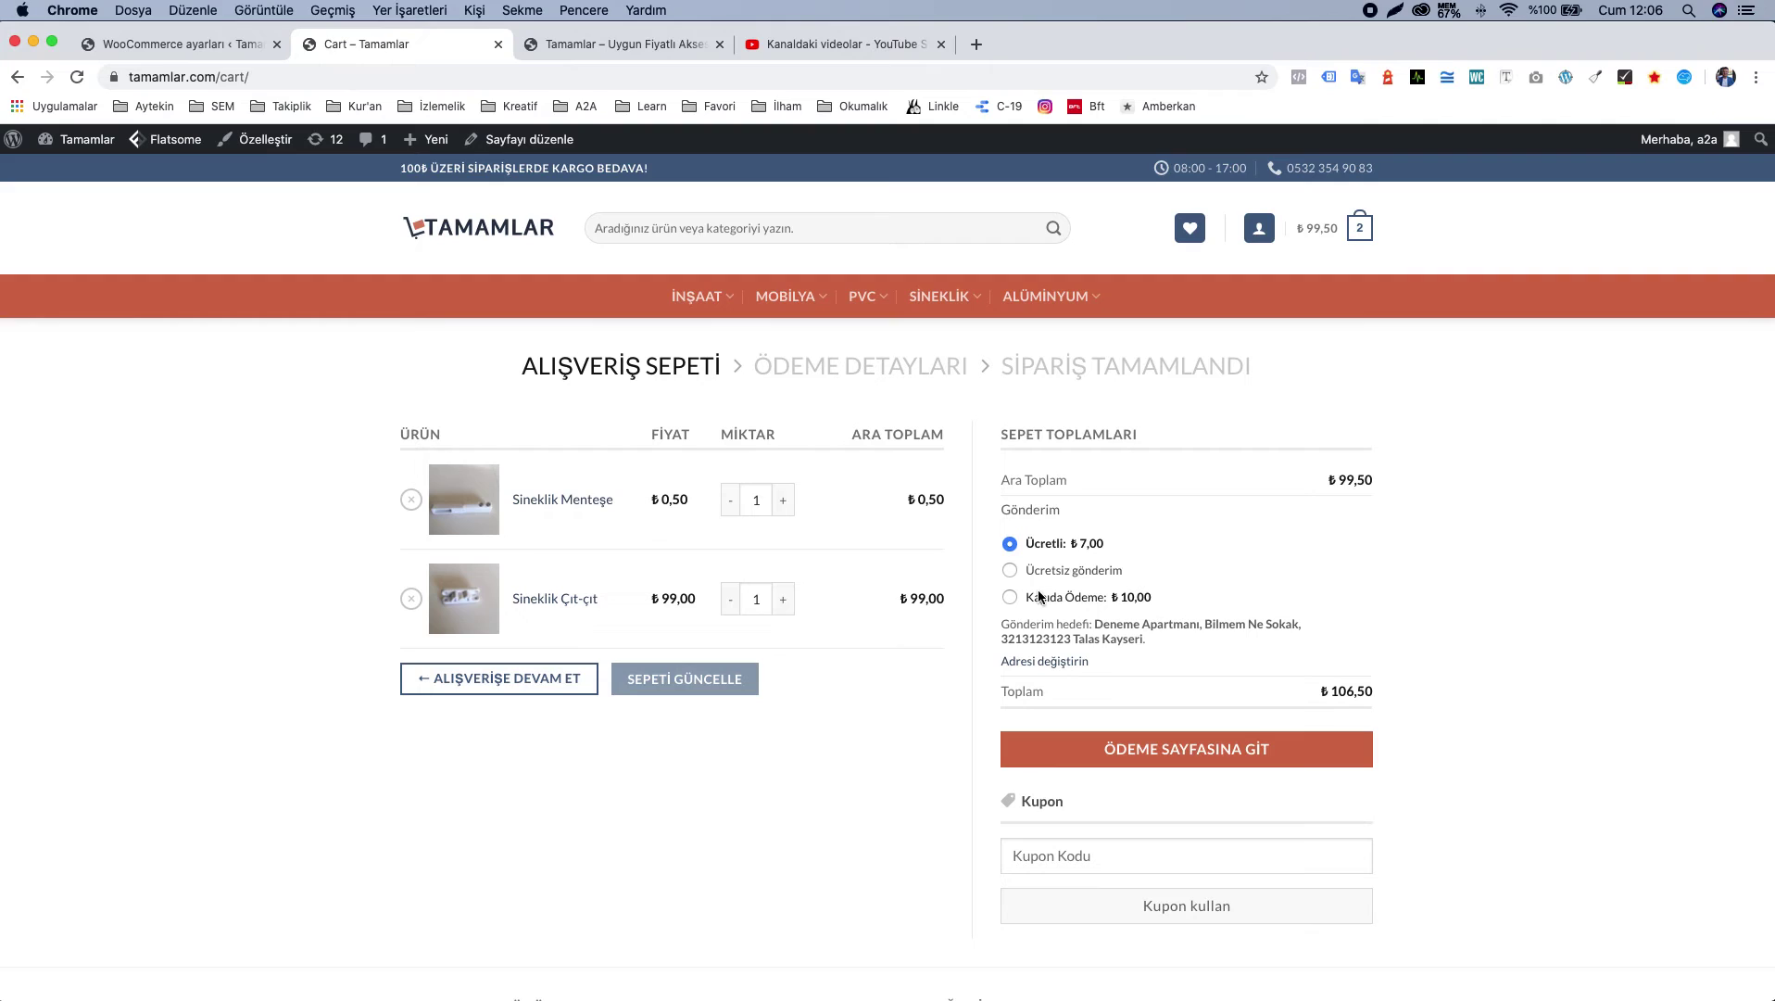
Step: Compare the cart total under Ücretsiz gönderim and Kapıda Ödeme, finishing with Ücretli selected
click(1074, 569)
click(1036, 569)
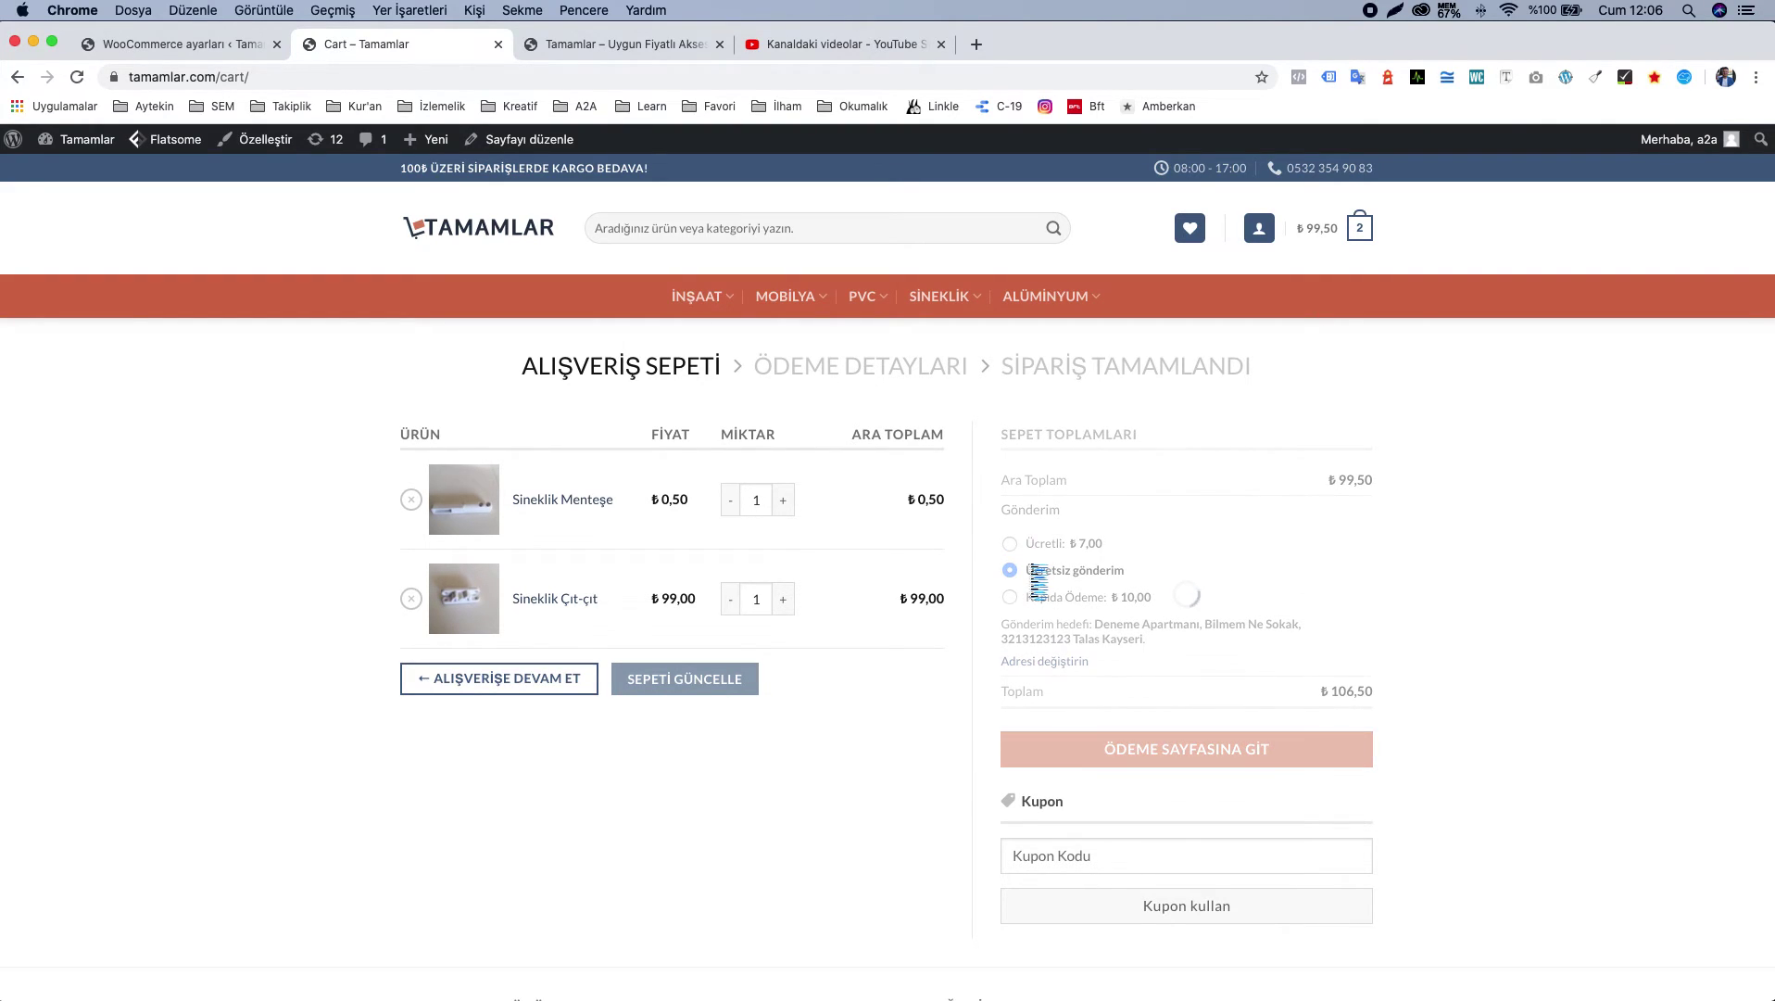
click(1064, 596)
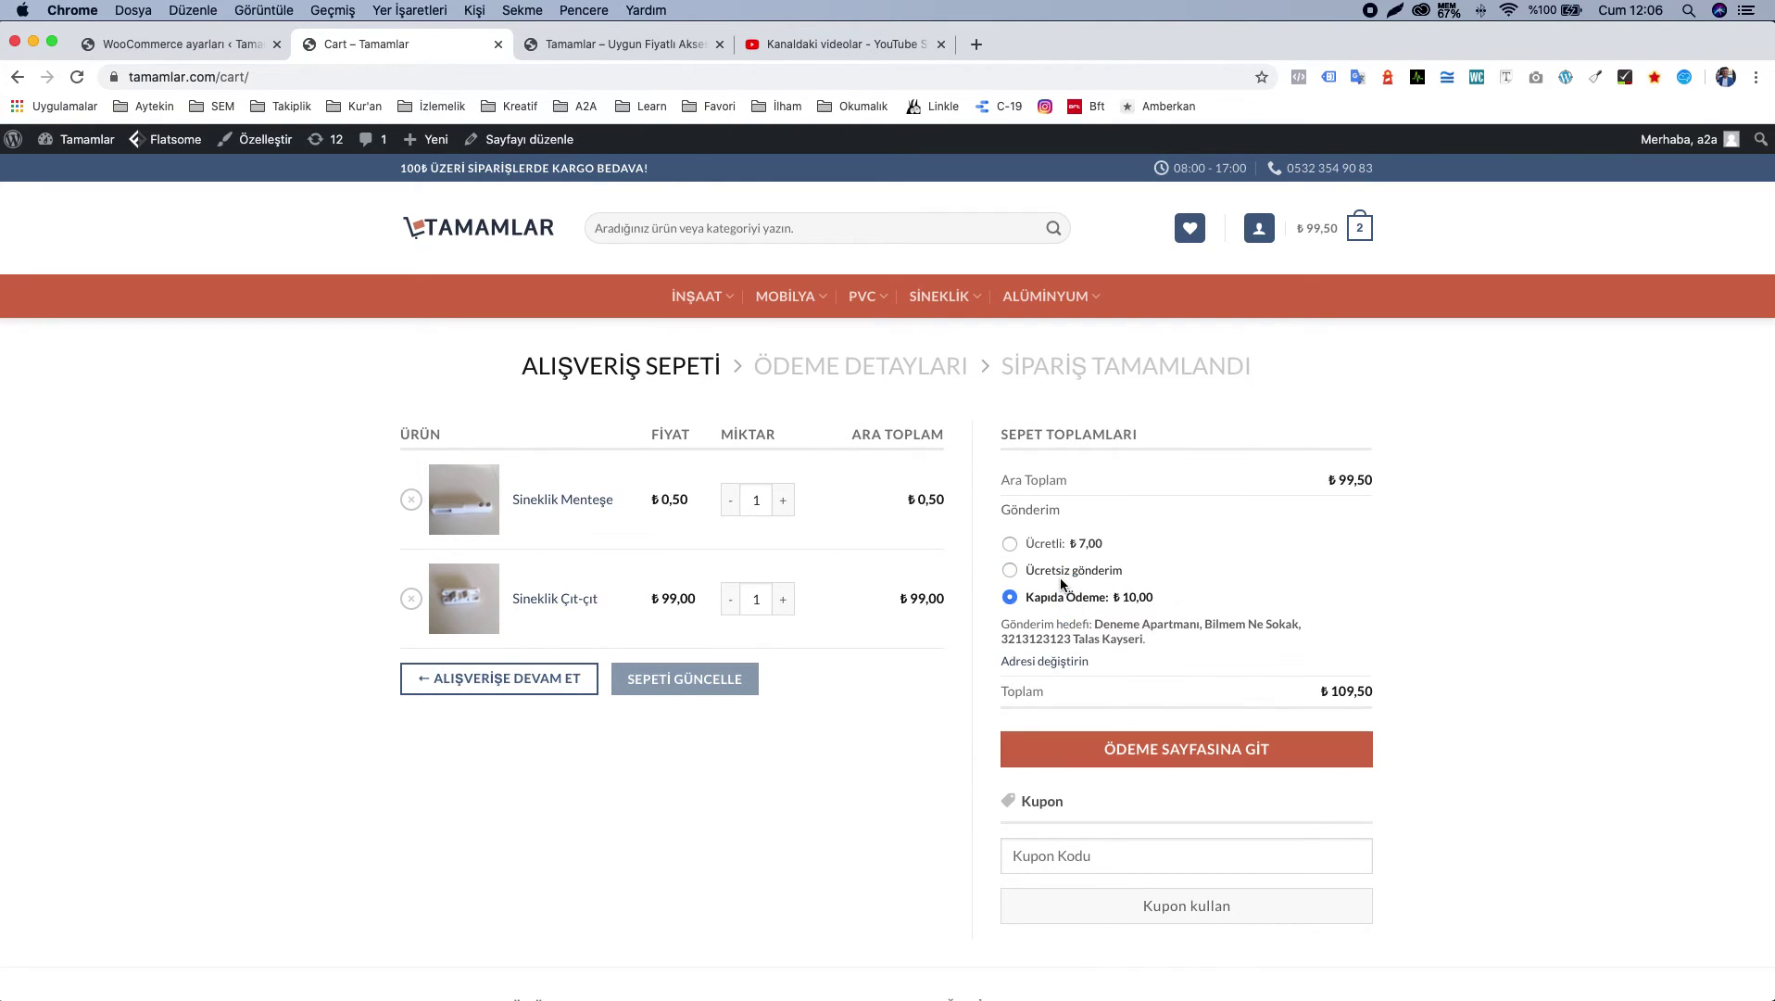
click(1069, 573)
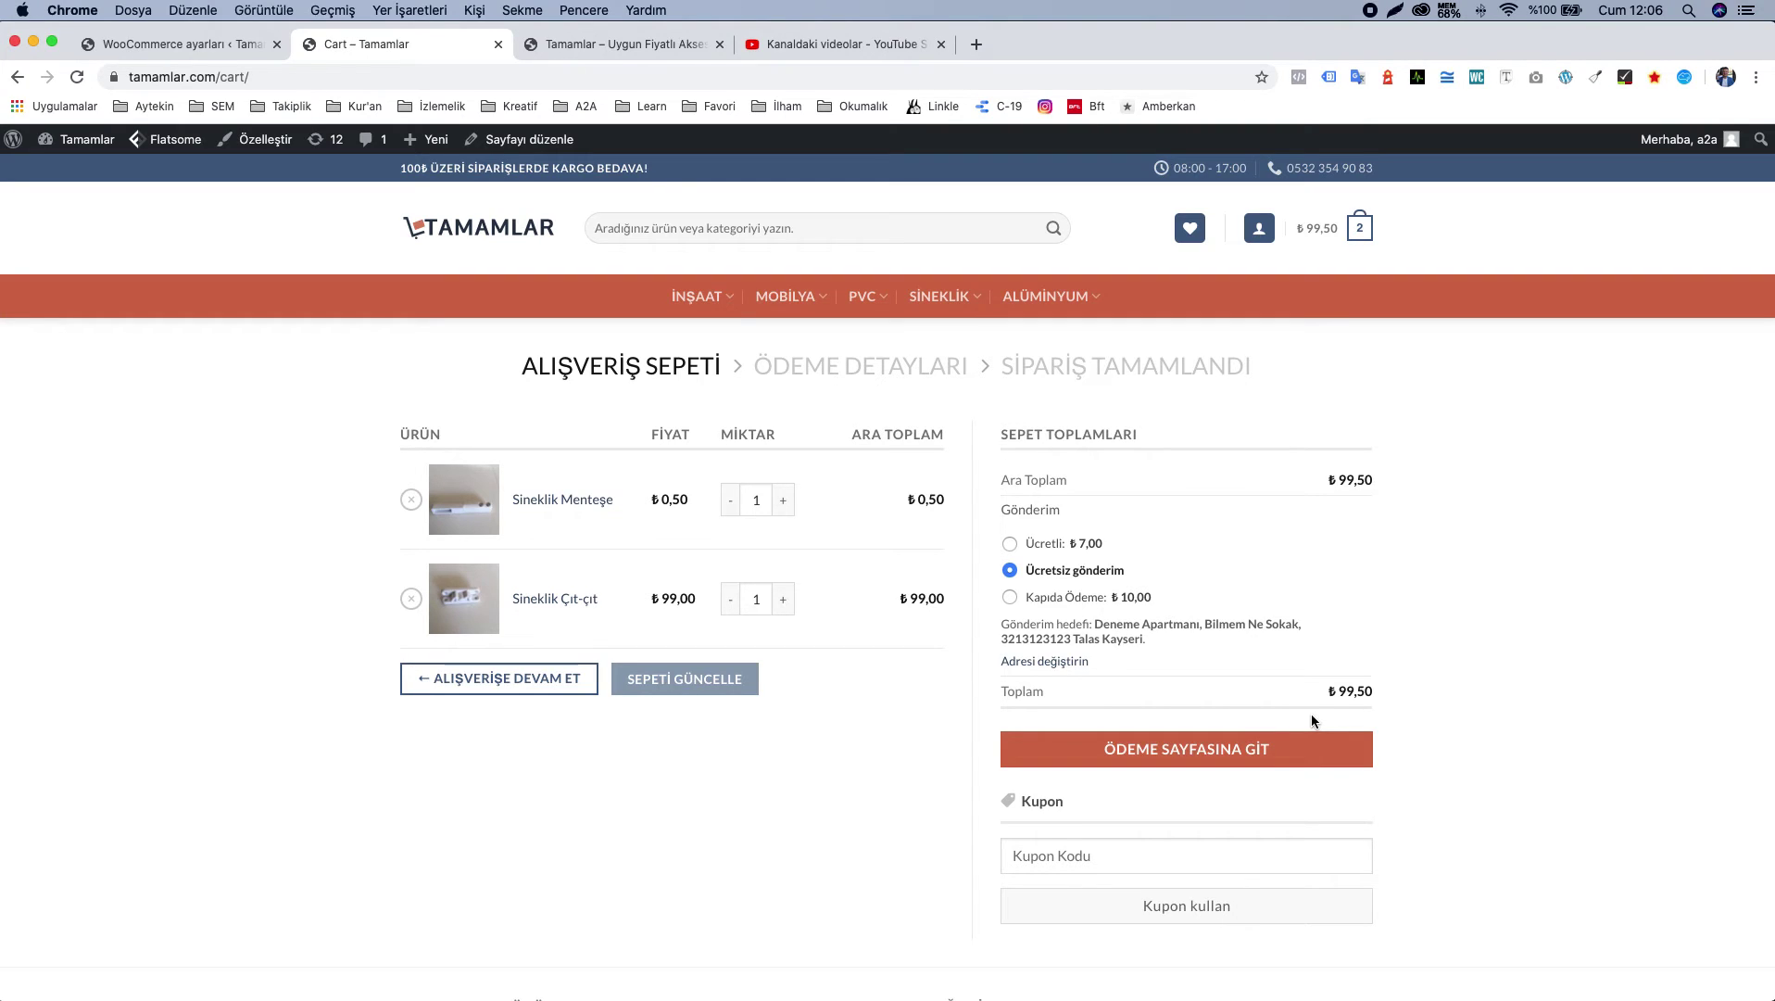
click(1073, 598)
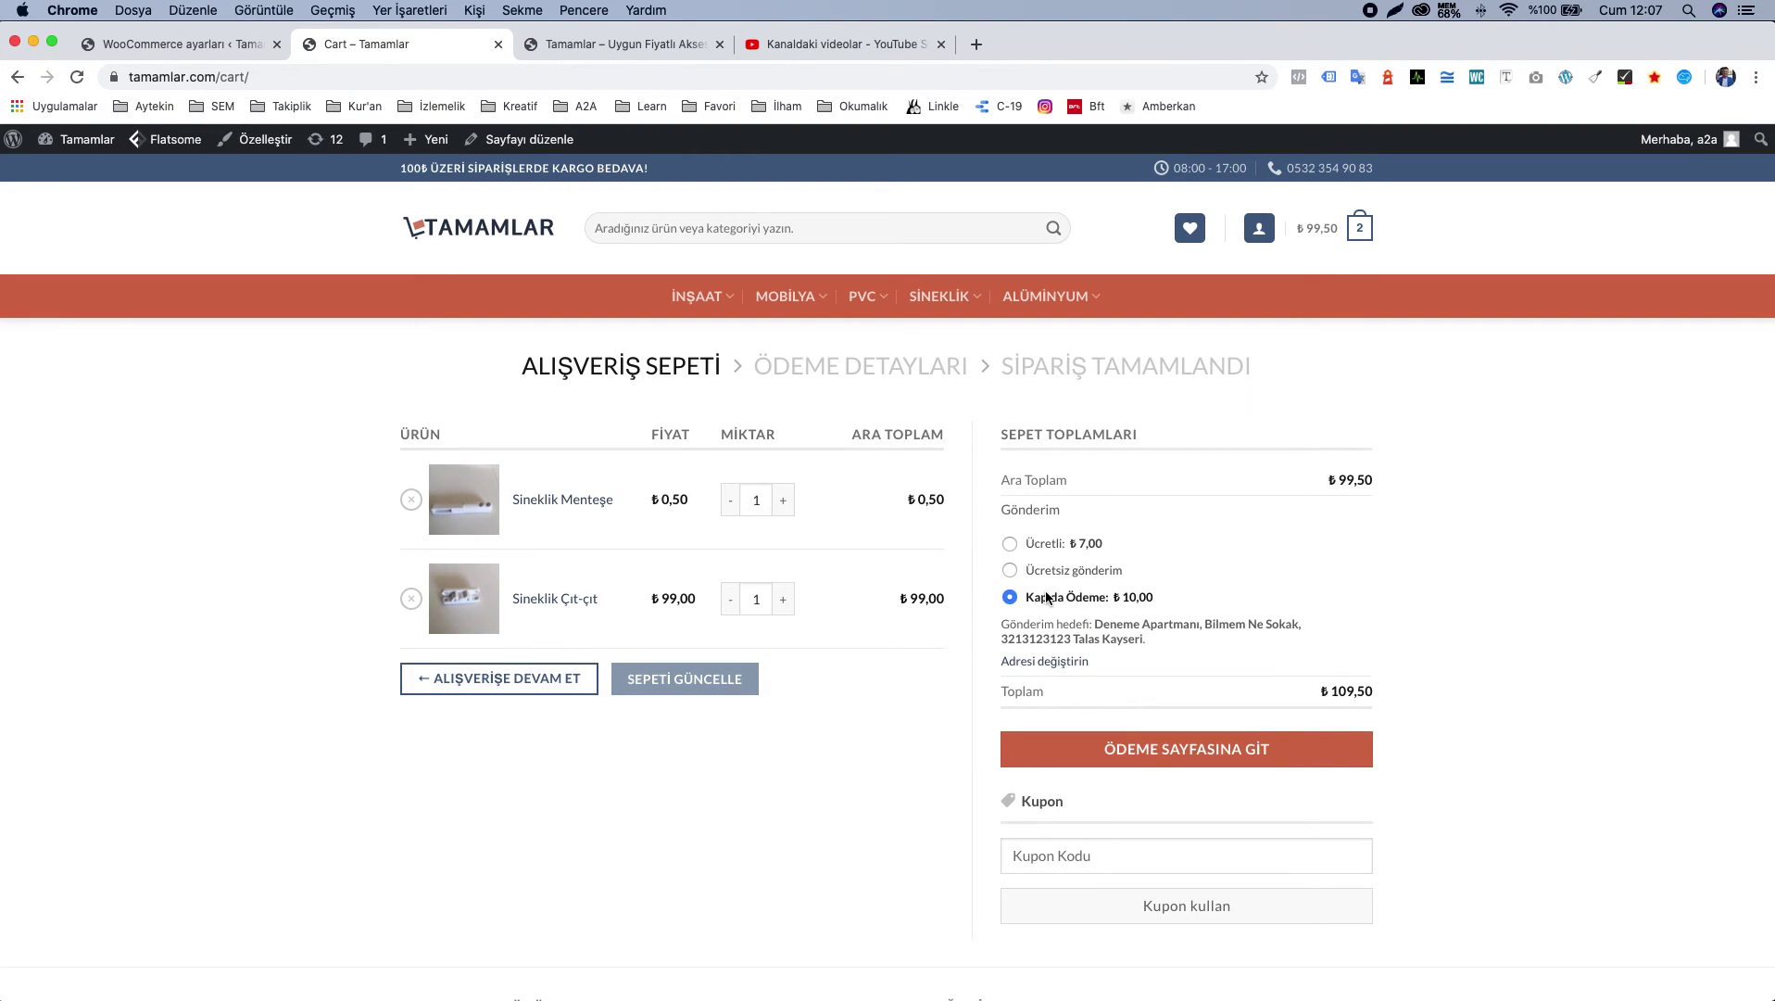
click(1065, 551)
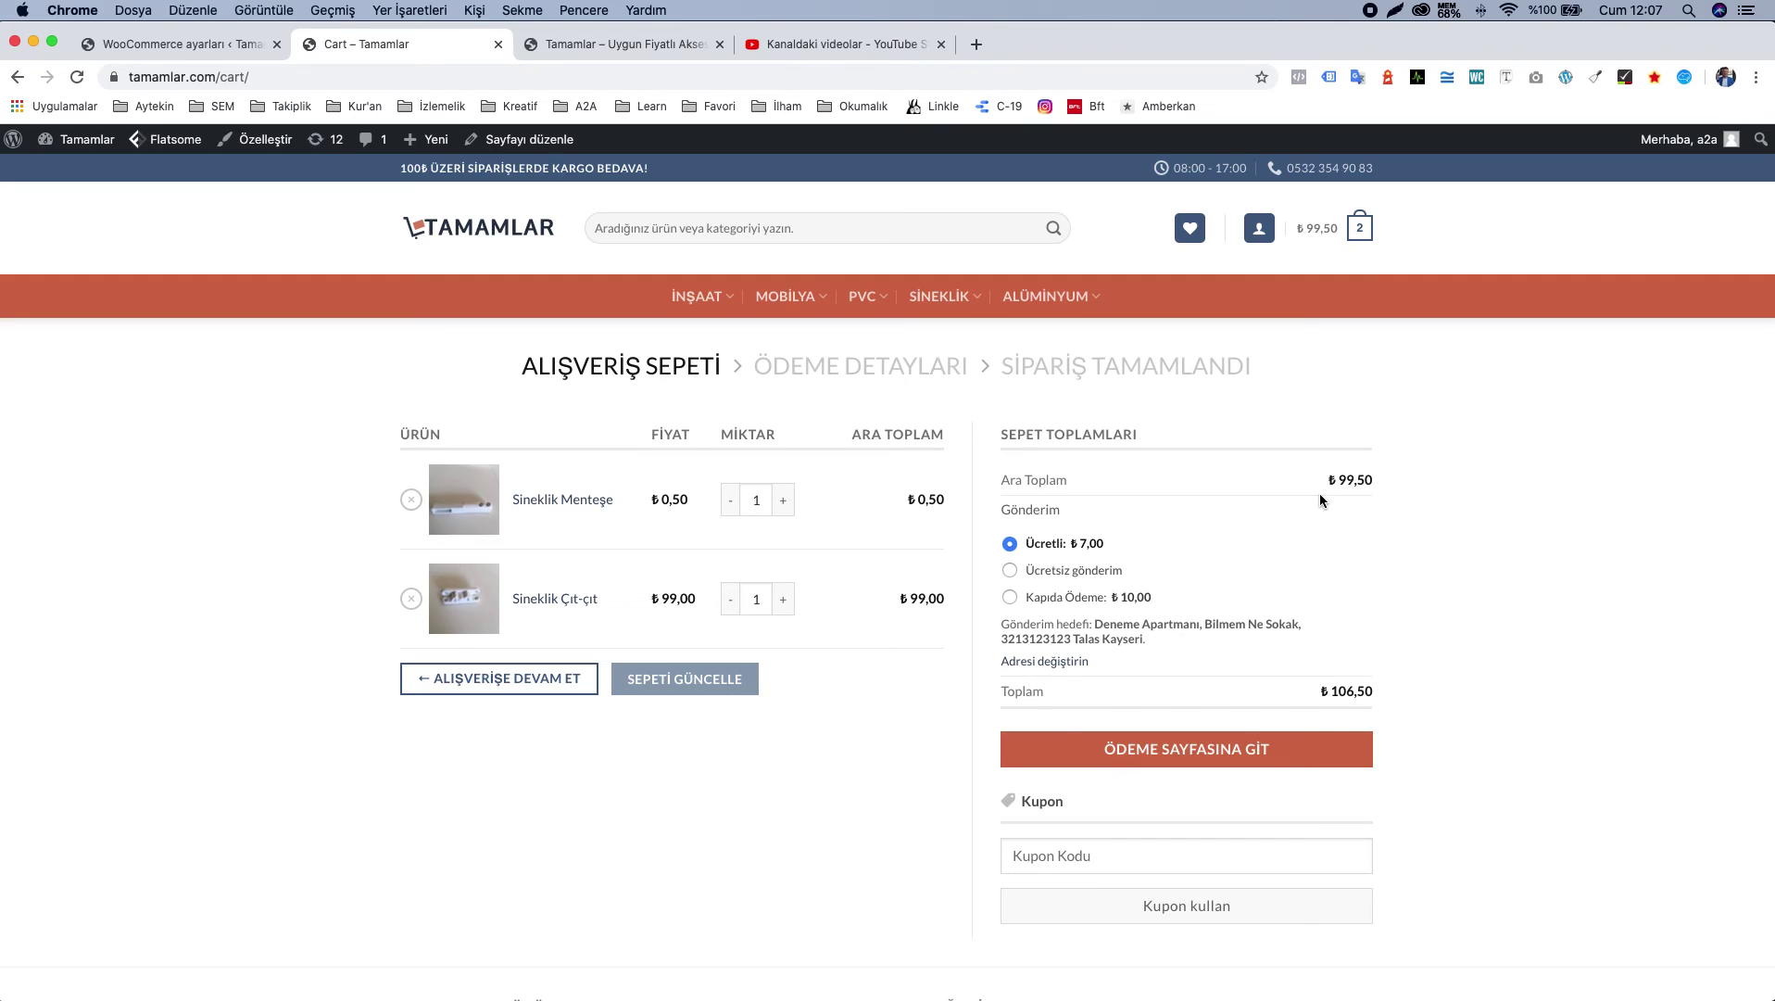
Step: Remove Sineklik Çıt-çıt from the cart and select Kapıda Ödeme as the shipping option
click(412, 600)
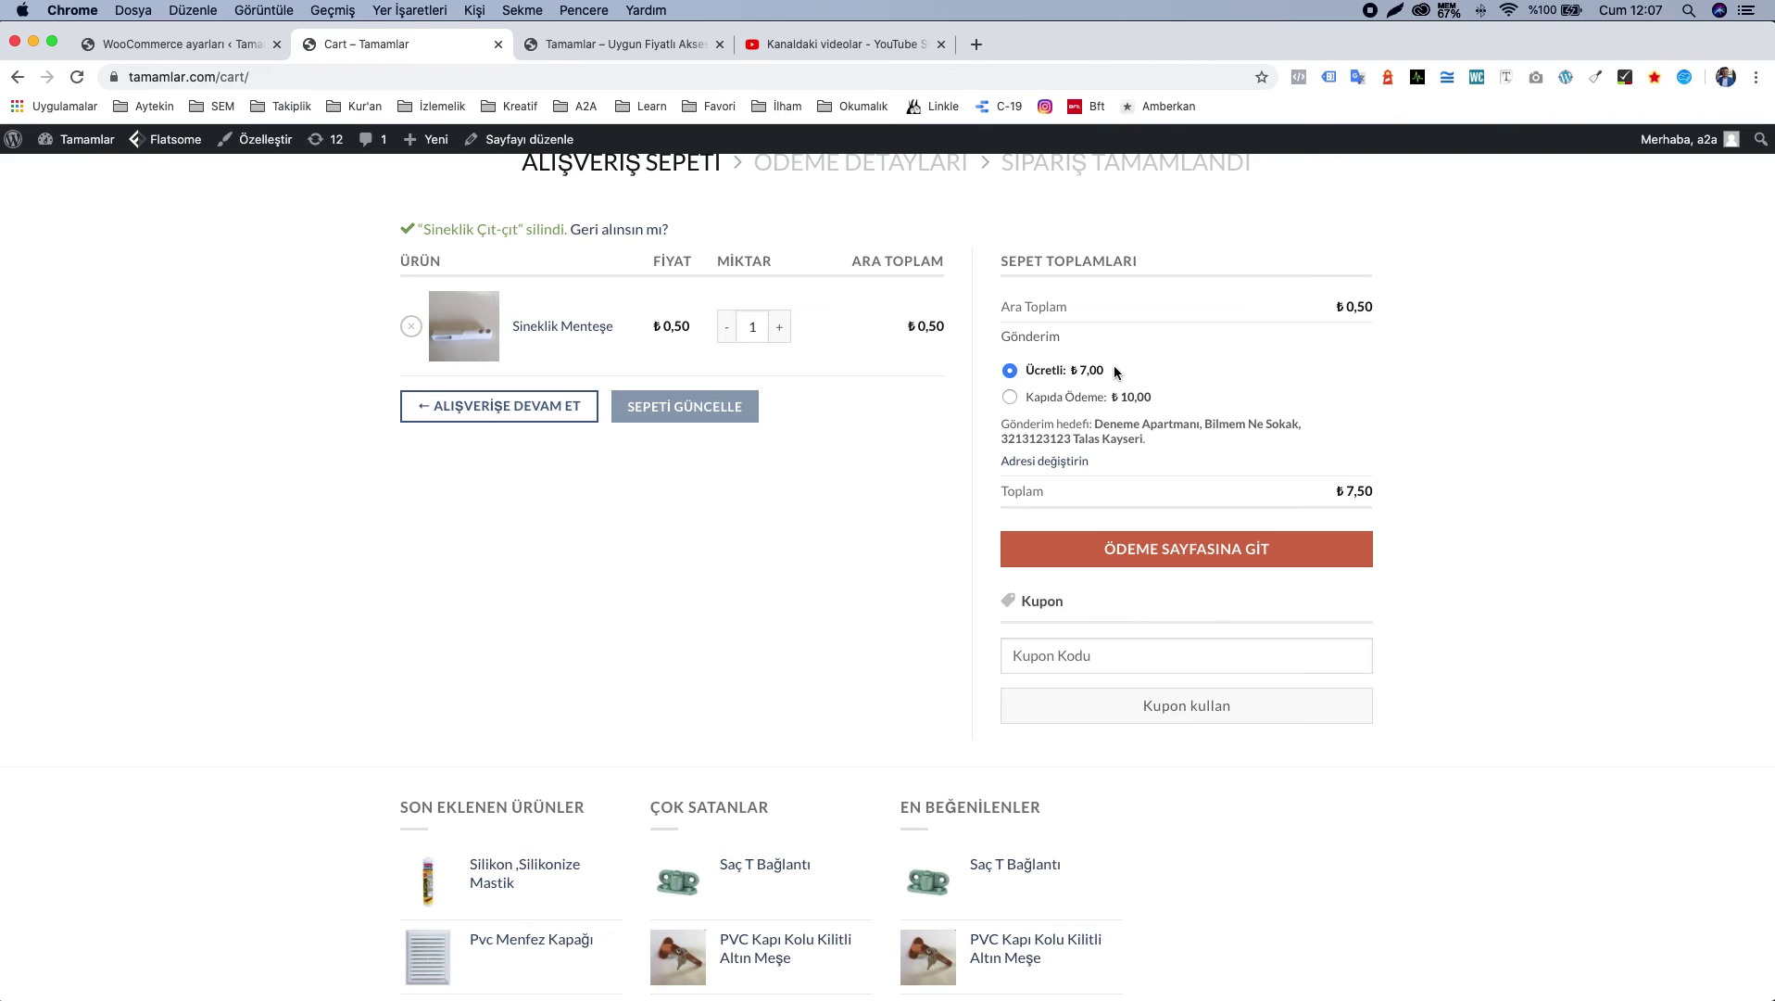
click(1061, 398)
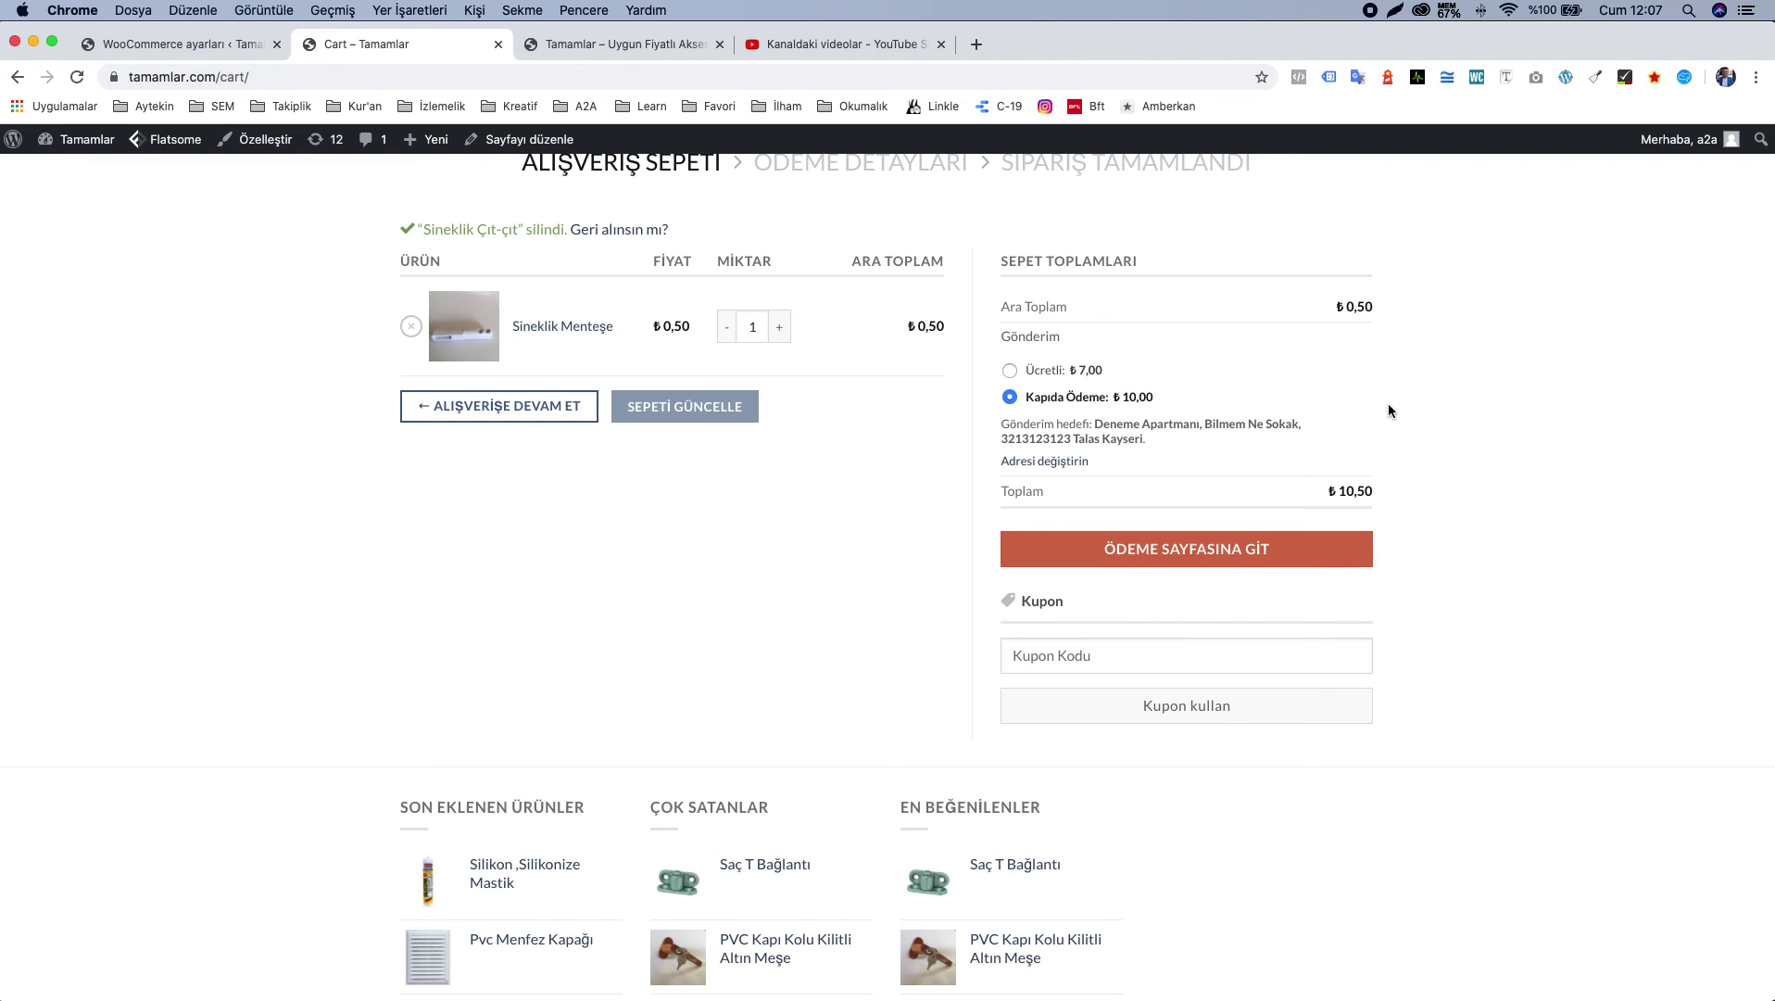
Step: Update the cart with a quantity of 100 for Sineklik Menteşe
click(753, 327)
text(100)
key(Return)
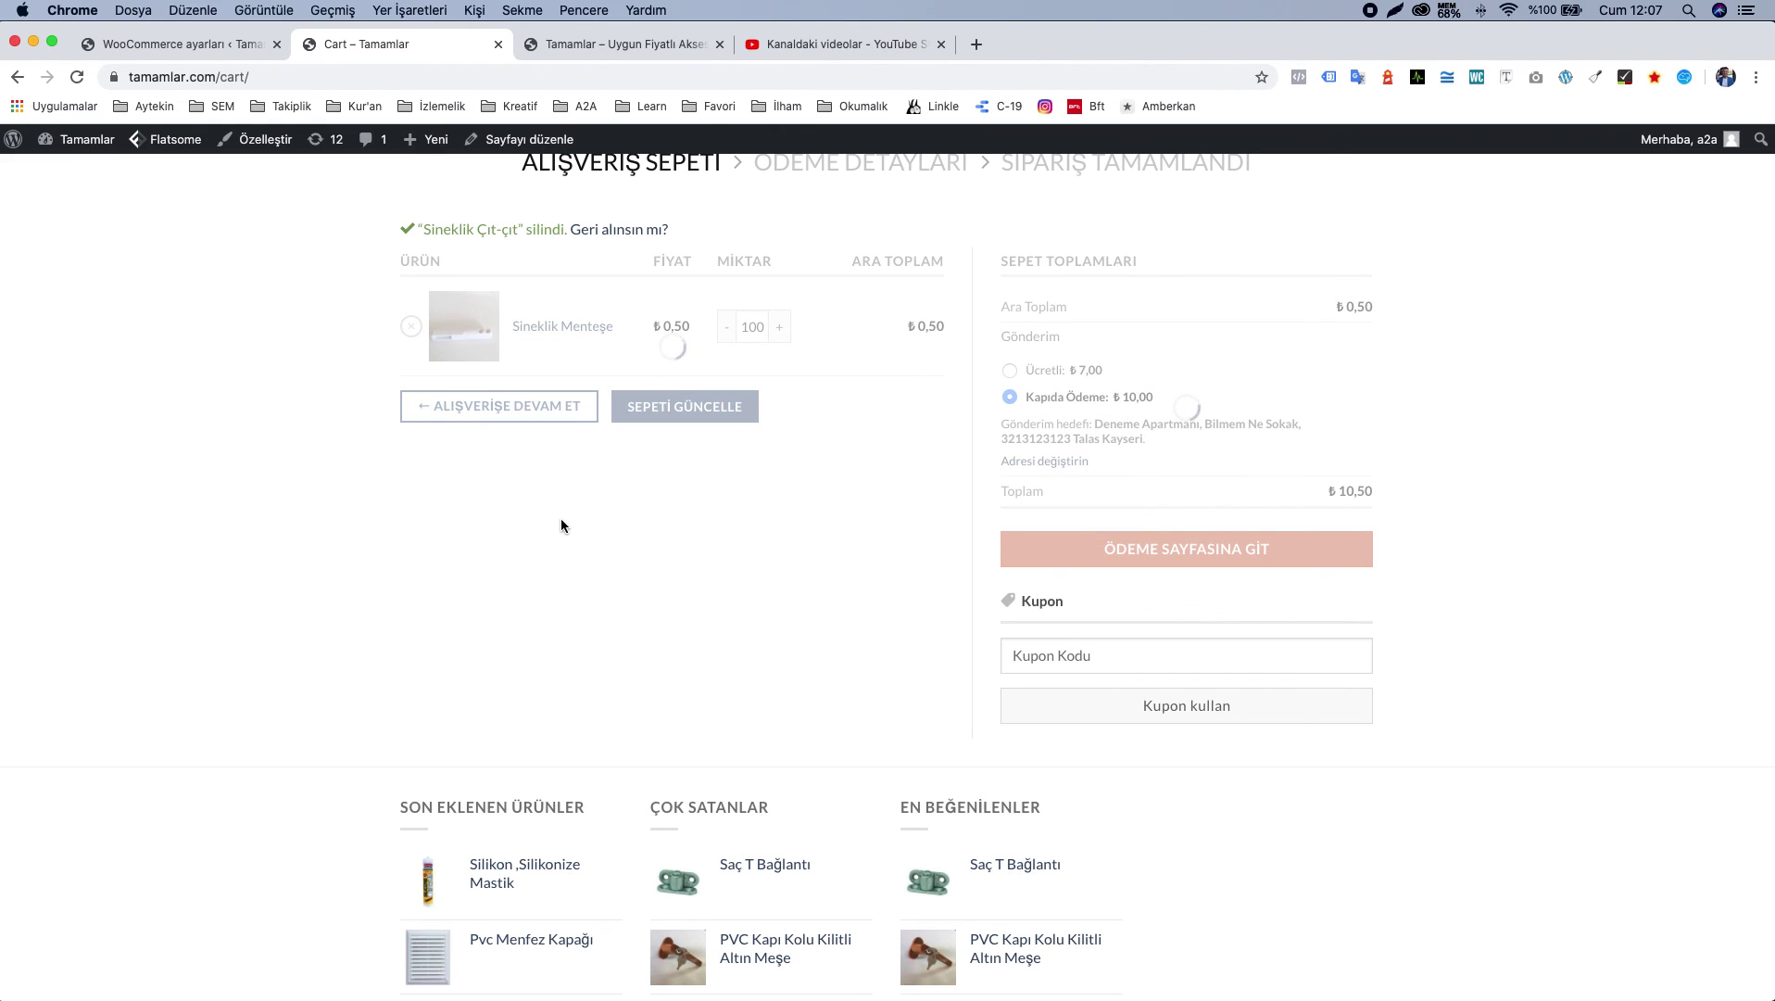
Step: Set the Sineklik Menteşe quantity to 200, update the cart and review the available shipping options
double_click(752, 328)
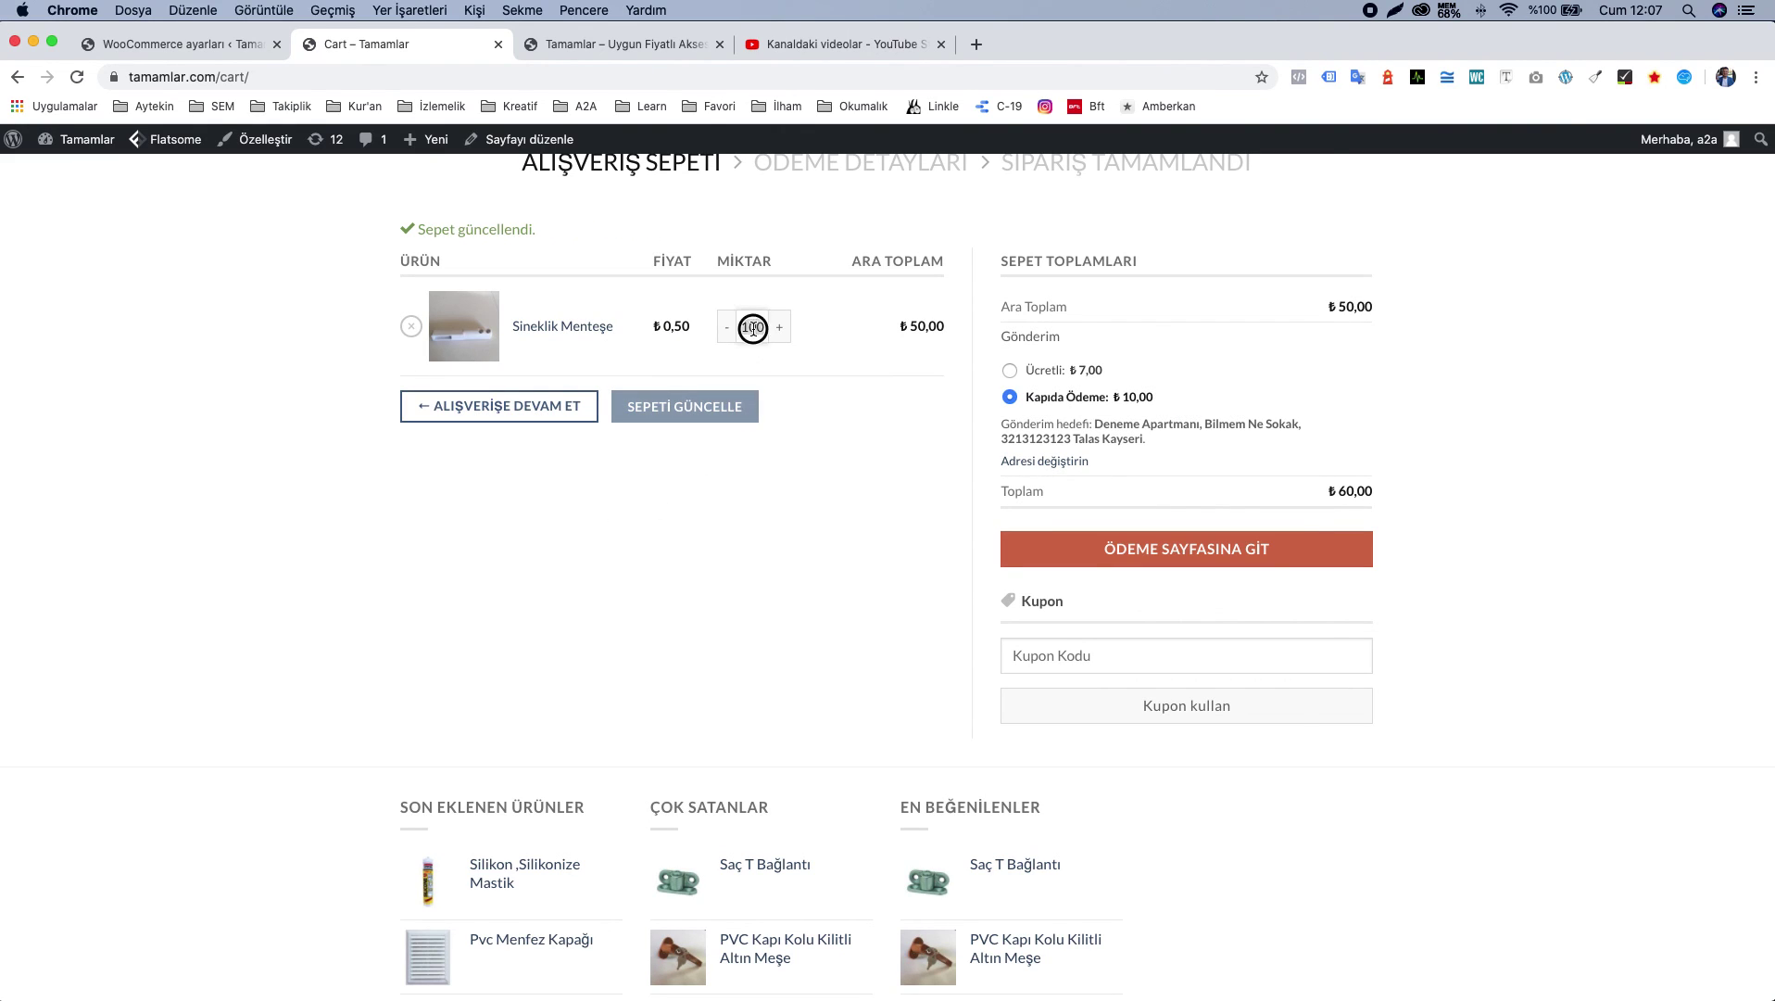
text(200)
click(677, 415)
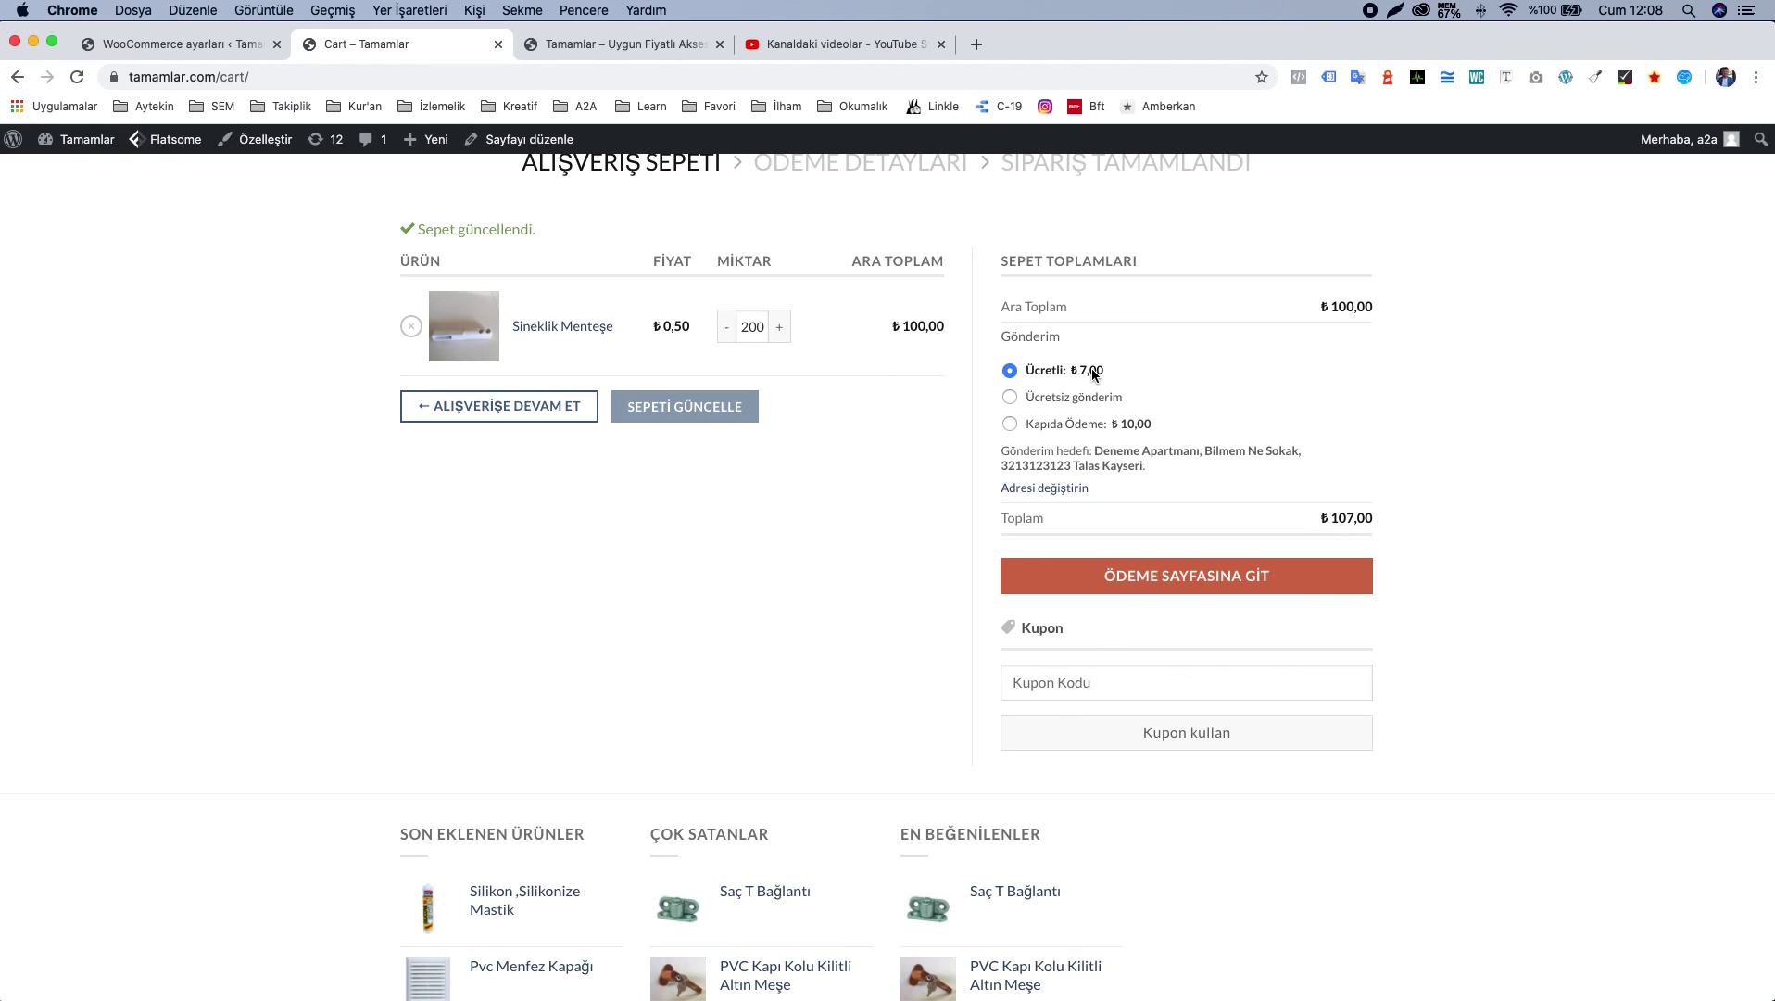
scroll(1093, 371, up, 4)
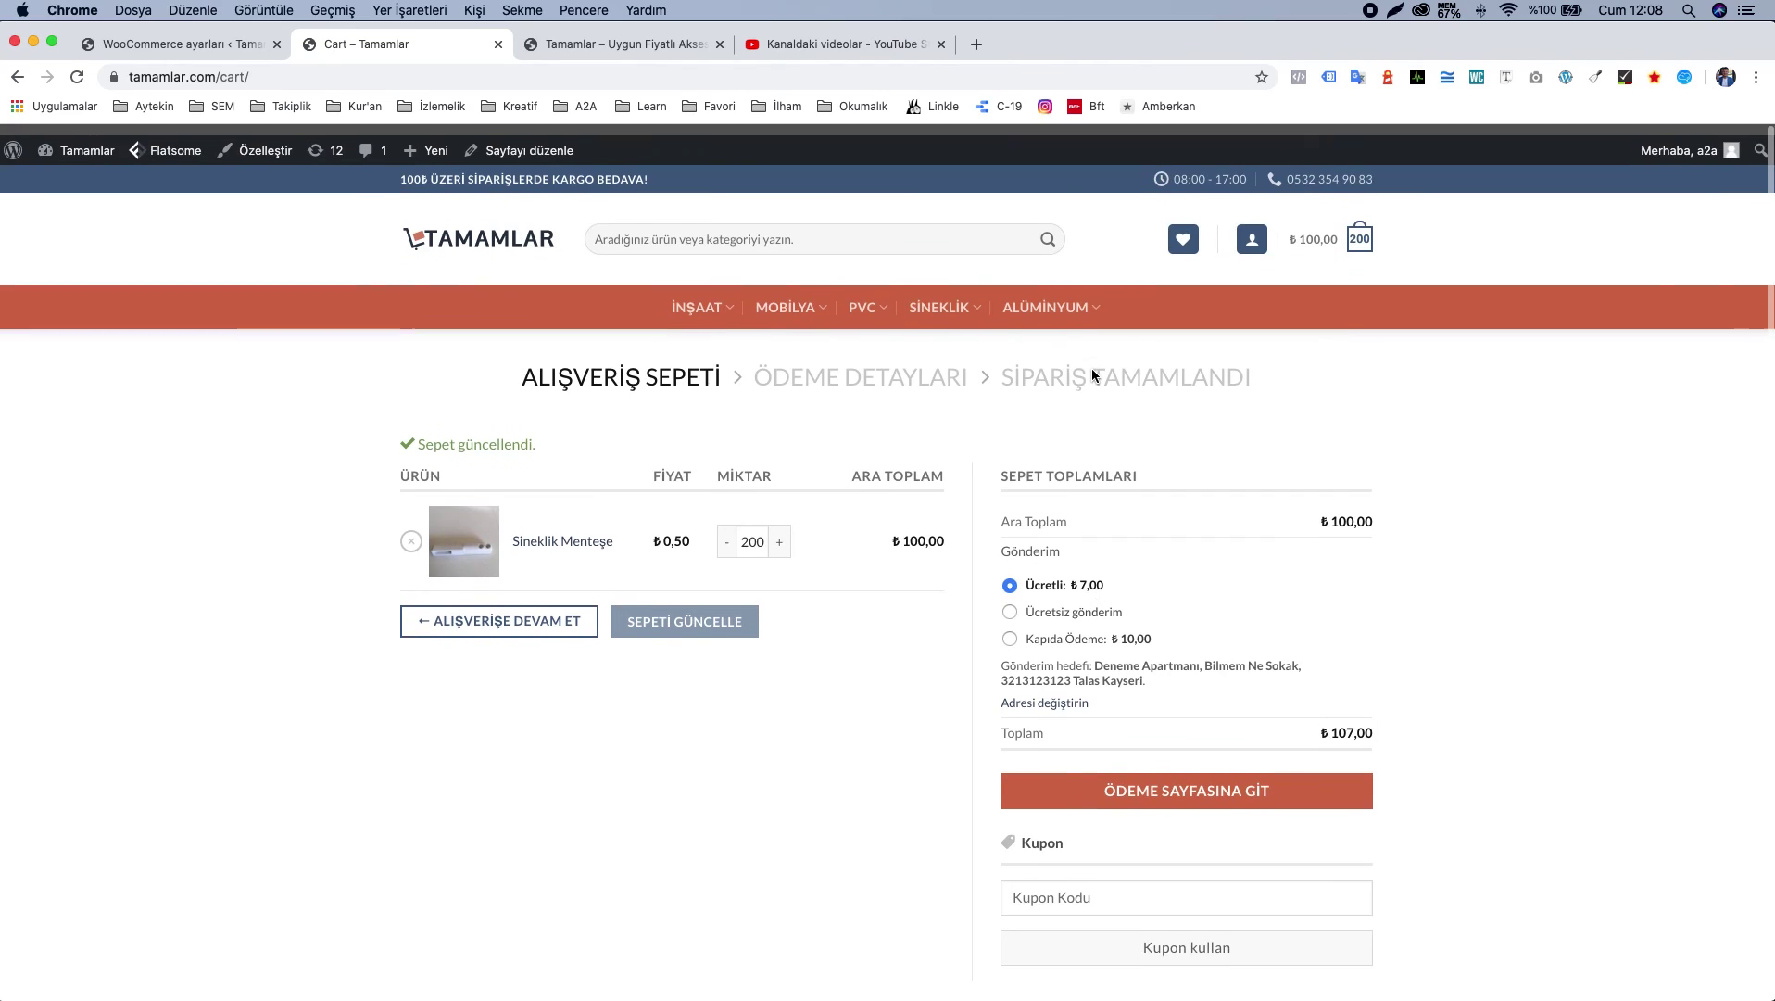